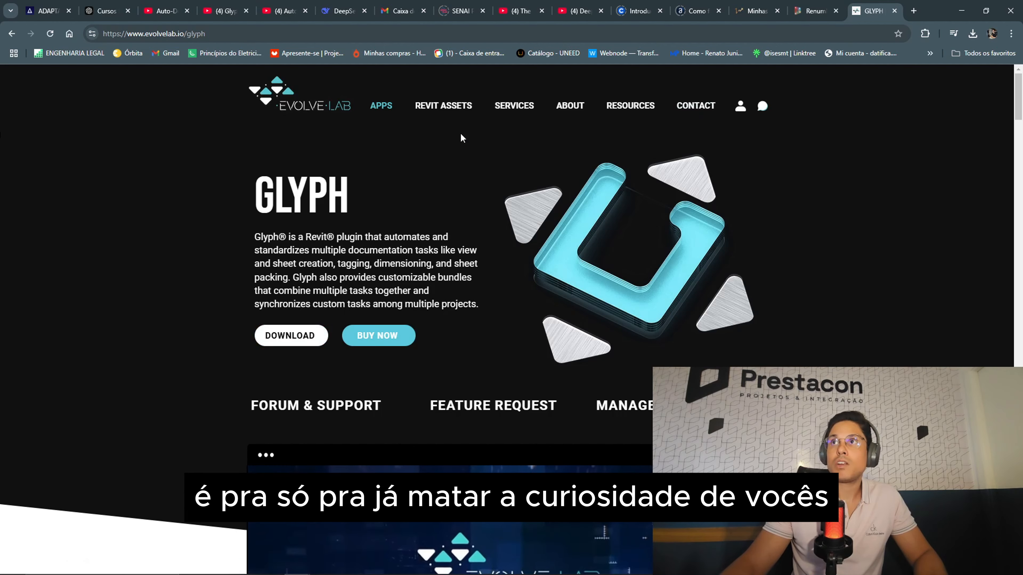
Open the Glyph purchase link in a separate page and find the licensing plans and their prices.
{"action": "middle_click", "coordinate": [378, 336]}
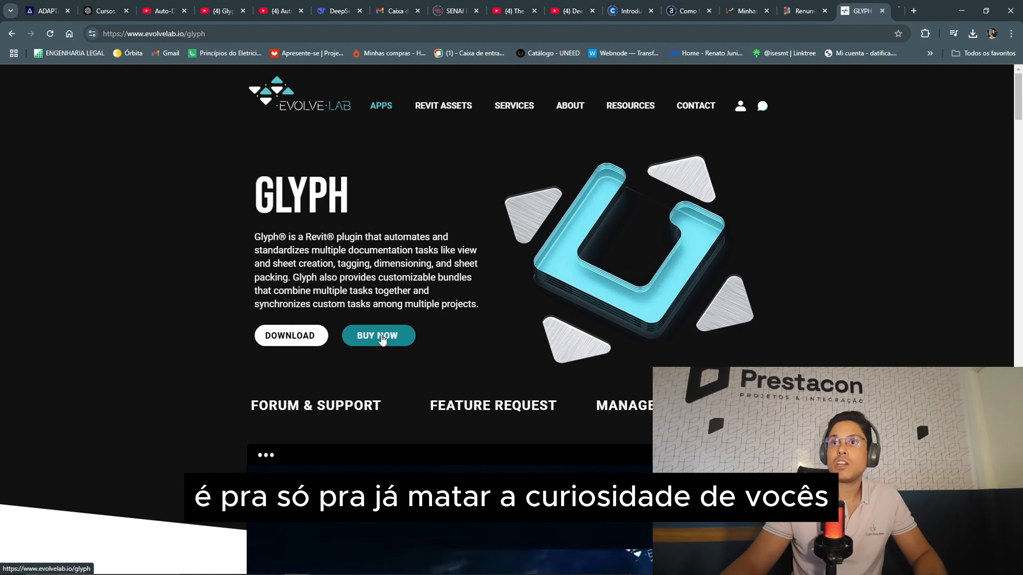
{"action": "left_click", "coordinate": [859, 5]}
{"action": "scroll", "coordinate": [496, 231], "scroll_direction": "down", "scroll_amount": 12}
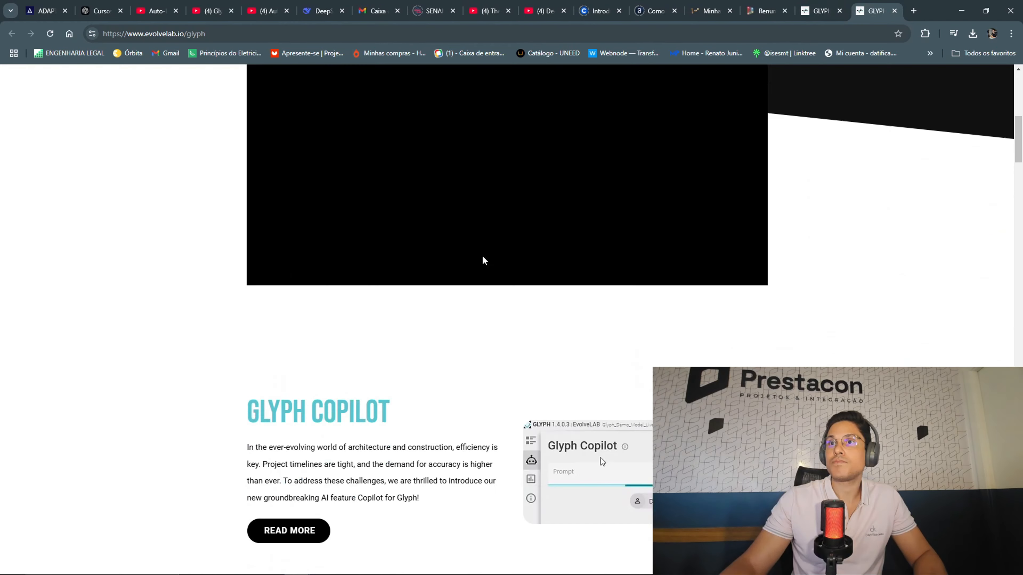
{"action": "scroll", "coordinate": [482, 256], "scroll_direction": "up", "scroll_amount": 8}
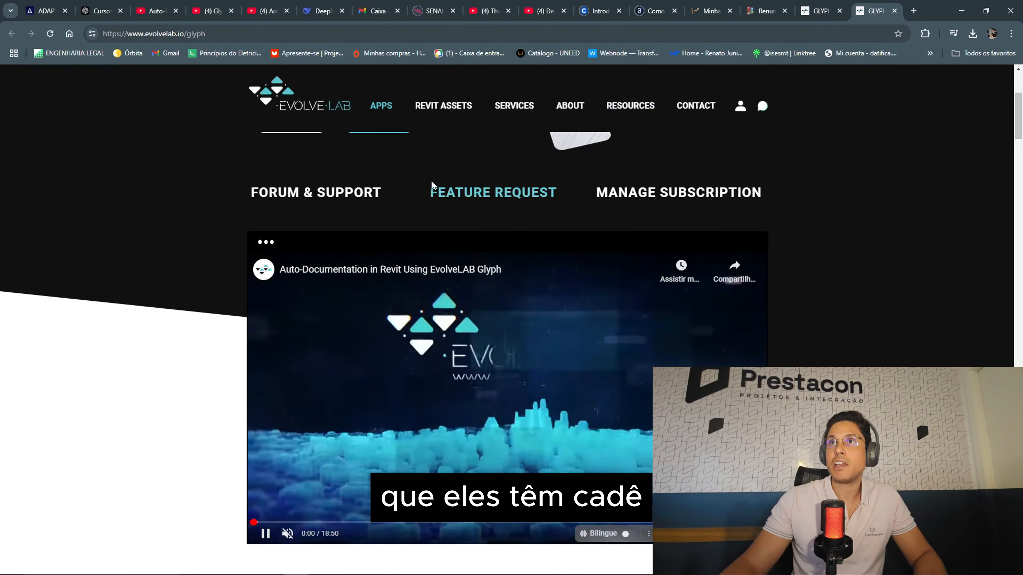
{"action": "scroll", "coordinate": [431, 180], "scroll_direction": "up", "scroll_amount": 5}
{"action": "scroll", "coordinate": [430, 179], "scroll_direction": "down", "scroll_amount": 12}
{"action": "scroll", "coordinate": [420, 208], "scroll_direction": "down", "scroll_amount": 20}
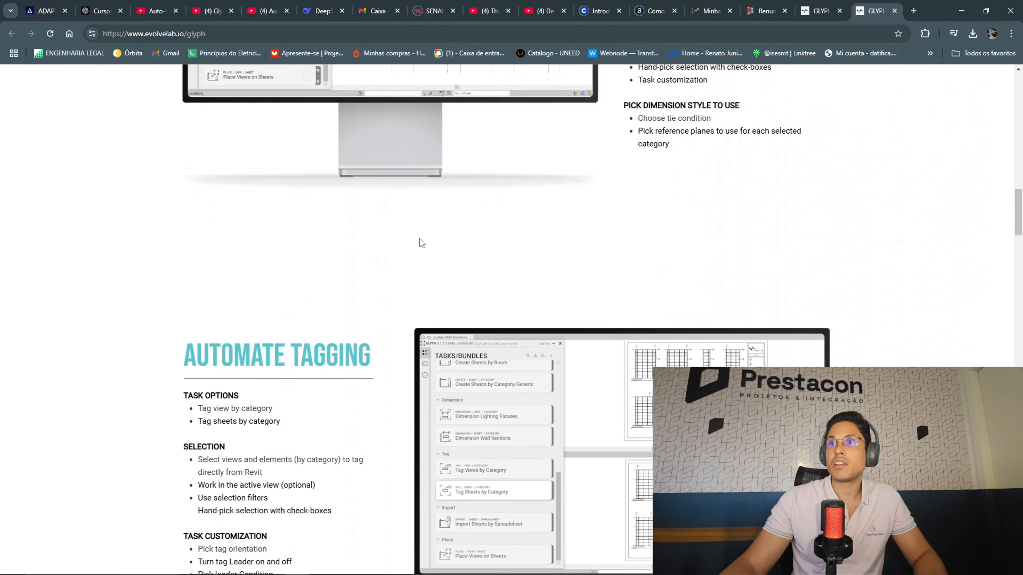
{"action": "scroll", "coordinate": [565, 240], "scroll_direction": "down", "scroll_amount": 15}
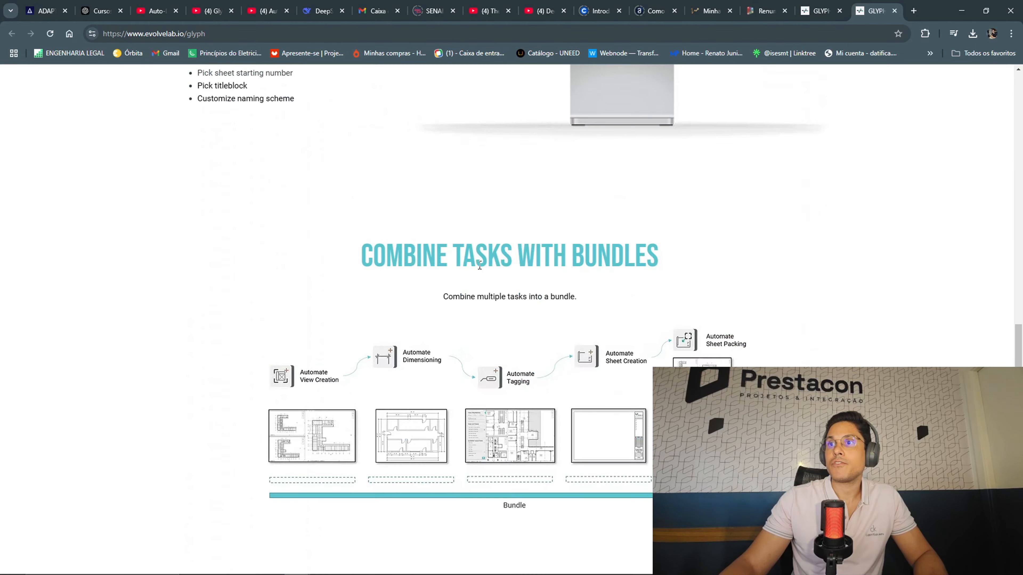
{"action": "scroll", "coordinate": [306, 201], "scroll_direction": "down", "scroll_amount": 2}
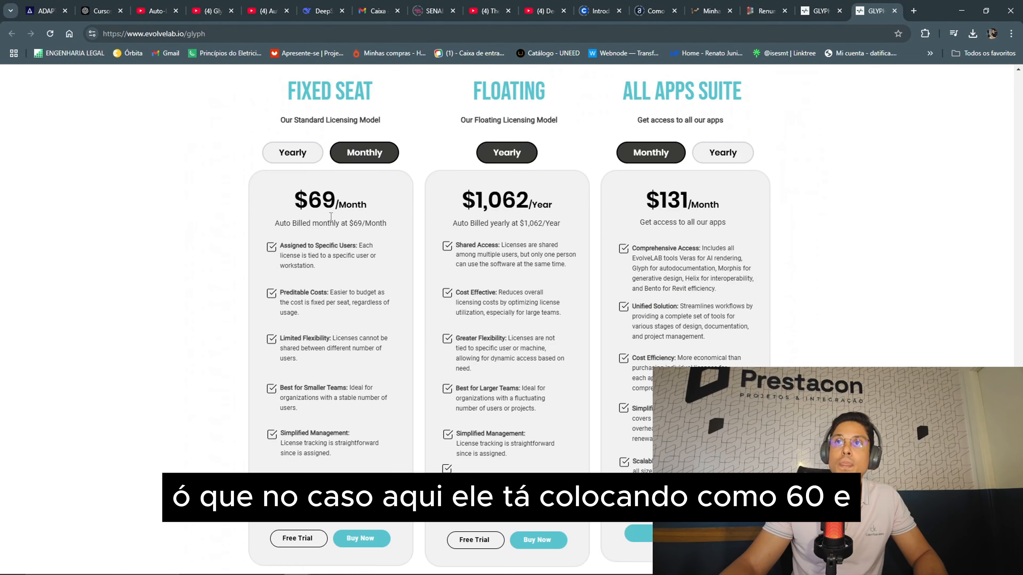
Compare the monthly and yearly prices of the Fixed Seat plan, ending on the yearly price.
{"action": "left_click", "coordinate": [293, 119]}
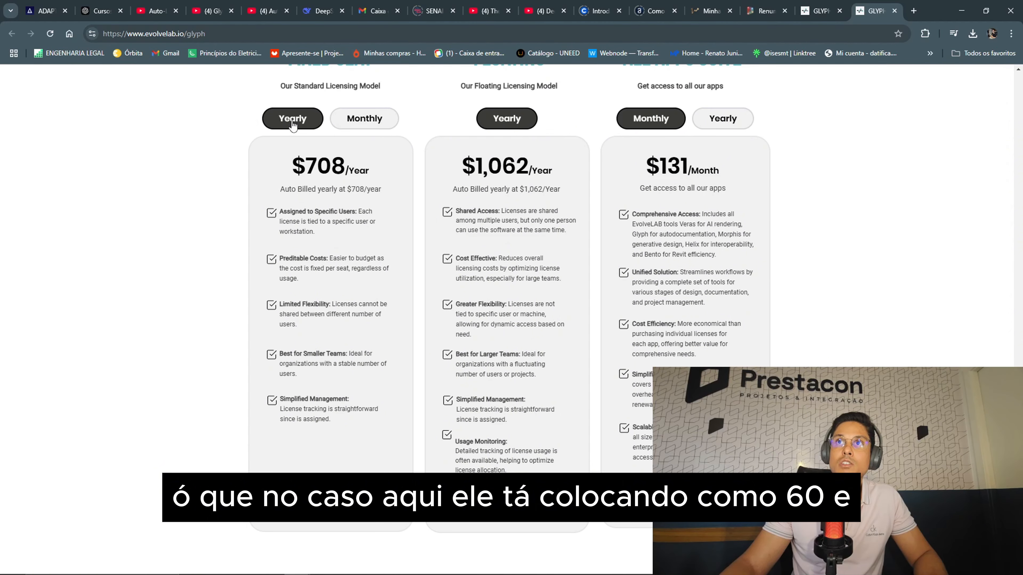
{"action": "left_click", "coordinate": [355, 119]}
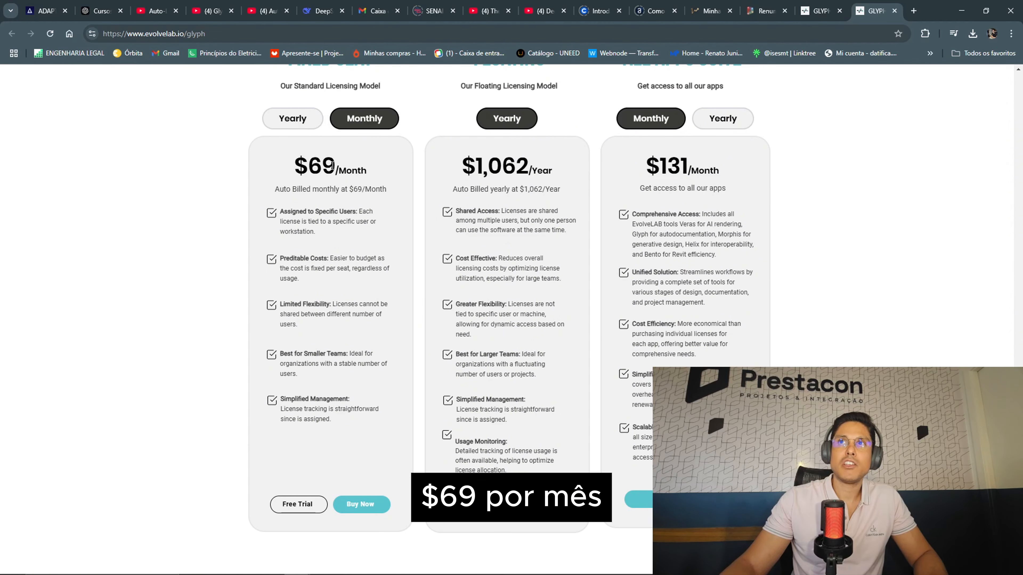
{"action": "left_click", "coordinate": [292, 118]}
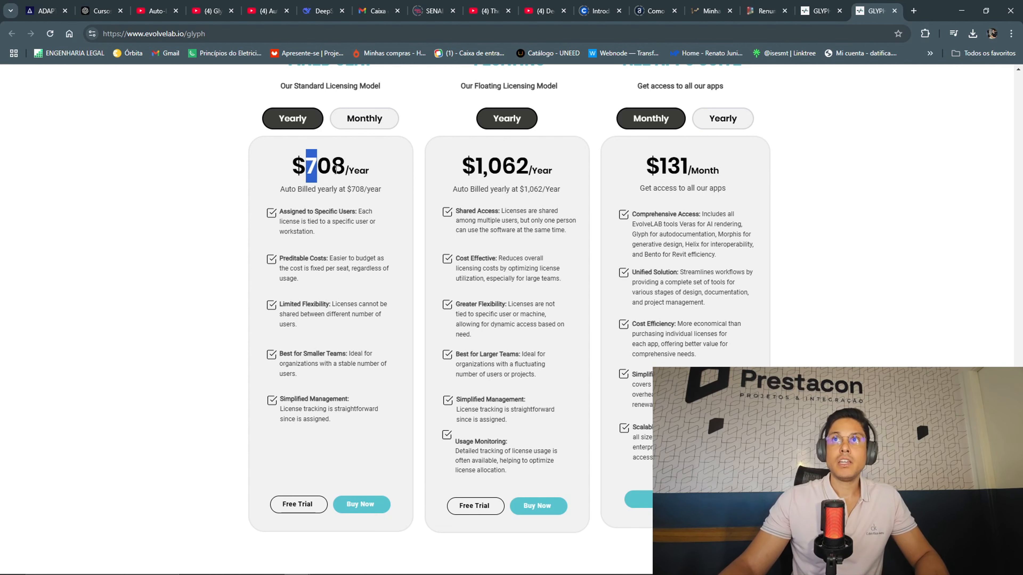
{"action": "left_click_drag", "start_coordinate": [336, 168], "coordinate": [375, 174]}
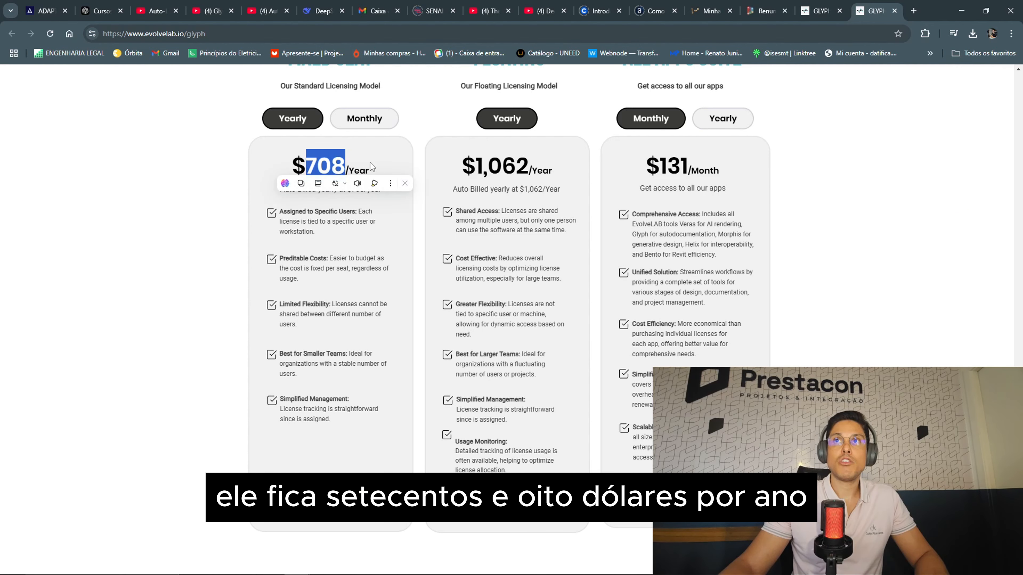
{"action": "left_click", "coordinate": [370, 159]}
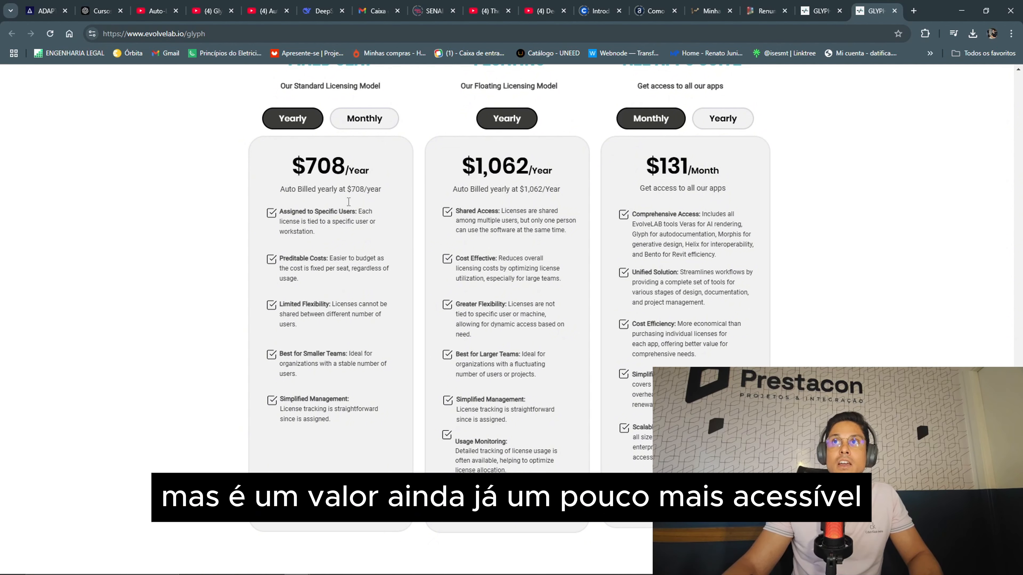
Review the Glyph page's feature sections, introductory video and download and purchase options.
{"action": "scroll", "coordinate": [407, 282], "scroll_direction": "up", "scroll_amount": 15}
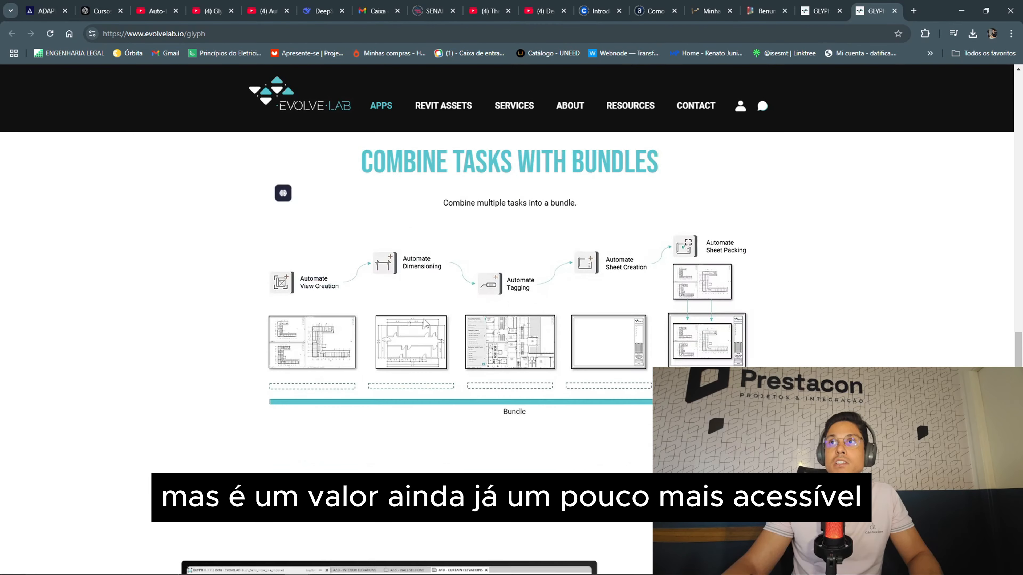
{"action": "scroll", "coordinate": [425, 326], "scroll_direction": "up", "scroll_amount": 8}
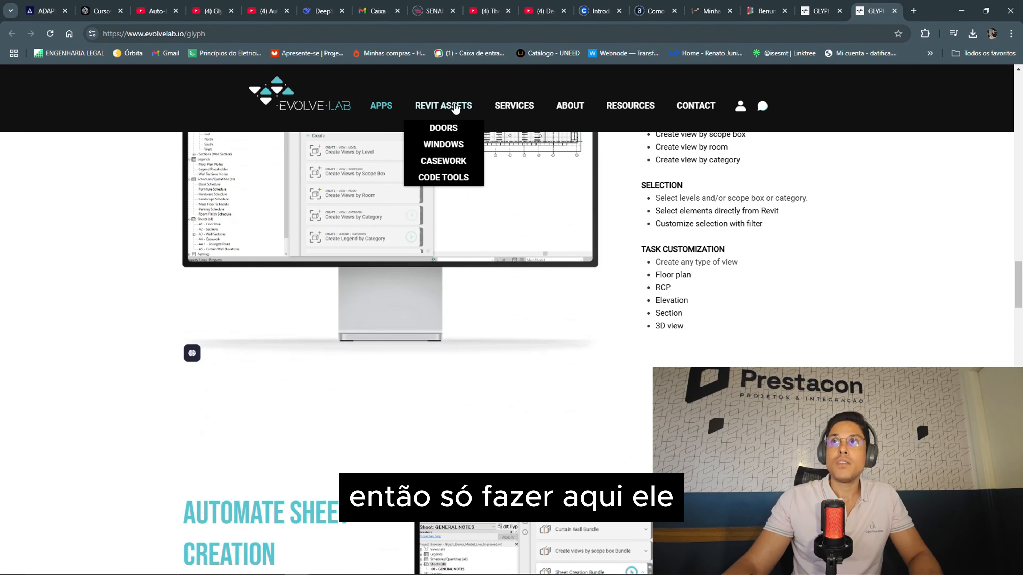
{"action": "mouse_move", "coordinate": [389, 107]}
{"action": "scroll", "coordinate": [491, 328], "scroll_direction": "up", "scroll_amount": 10}
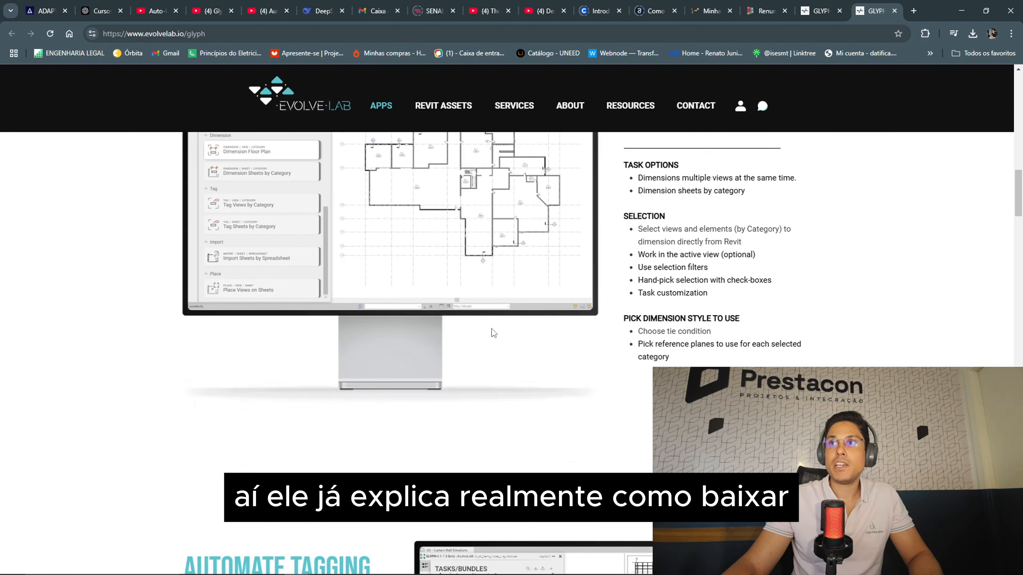
{"action": "scroll", "coordinate": [471, 320], "scroll_direction": "up", "scroll_amount": 10}
{"action": "scroll", "coordinate": [583, 379], "scroll_direction": "down", "scroll_amount": 5}
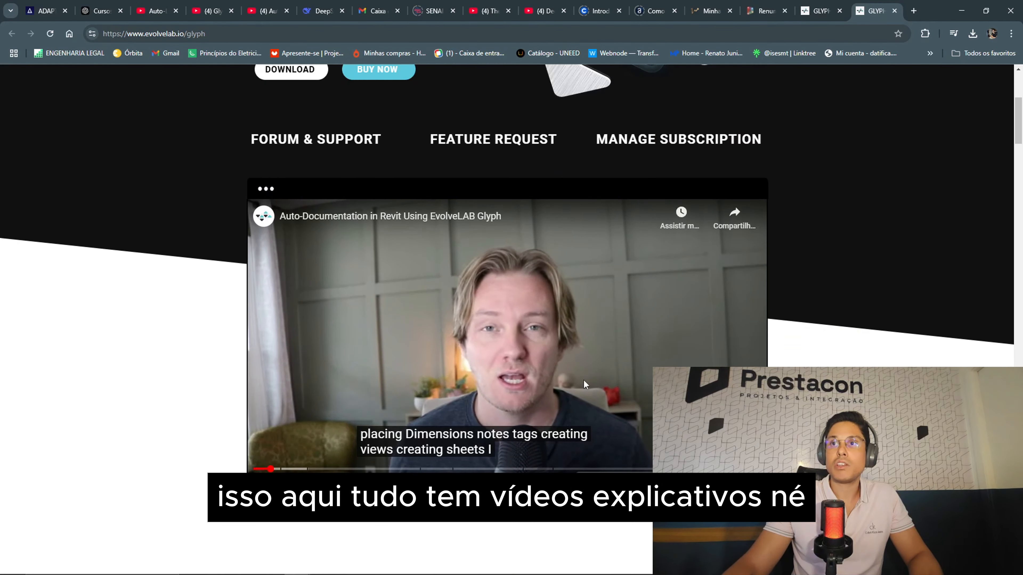
{"action": "scroll", "coordinate": [538, 356], "scroll_direction": "up", "scroll_amount": 1}
{"action": "scroll", "coordinate": [537, 353], "scroll_direction": "up", "scroll_amount": 6}
{"action": "scroll", "coordinate": [472, 320], "scroll_direction": "down", "scroll_amount": 6}
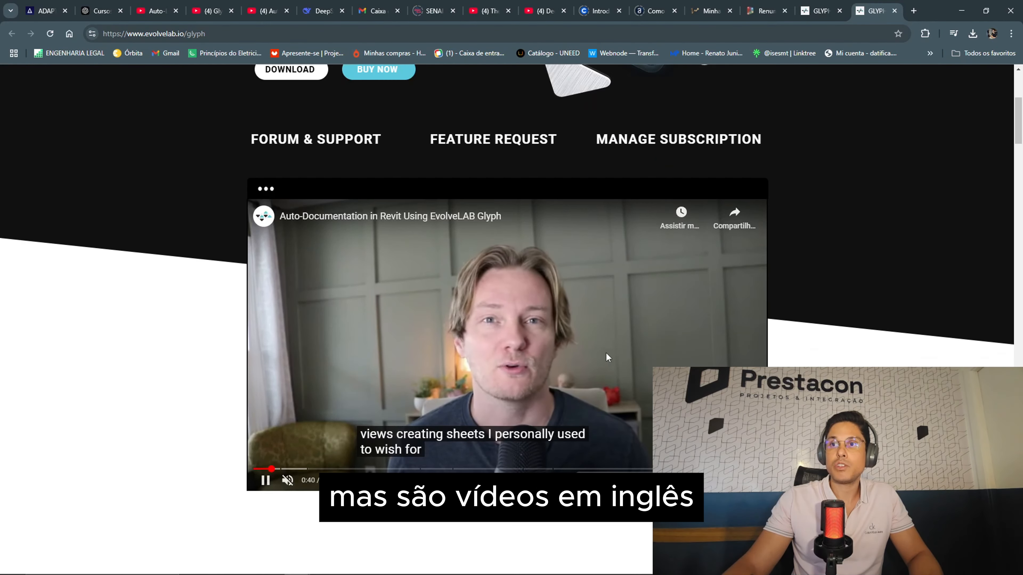
{"action": "scroll", "coordinate": [606, 353], "scroll_direction": "up", "scroll_amount": 5}
{"action": "scroll", "coordinate": [578, 352], "scroll_direction": "up", "scroll_amount": 1}
{"action": "mouse_move", "coordinate": [443, 106]}
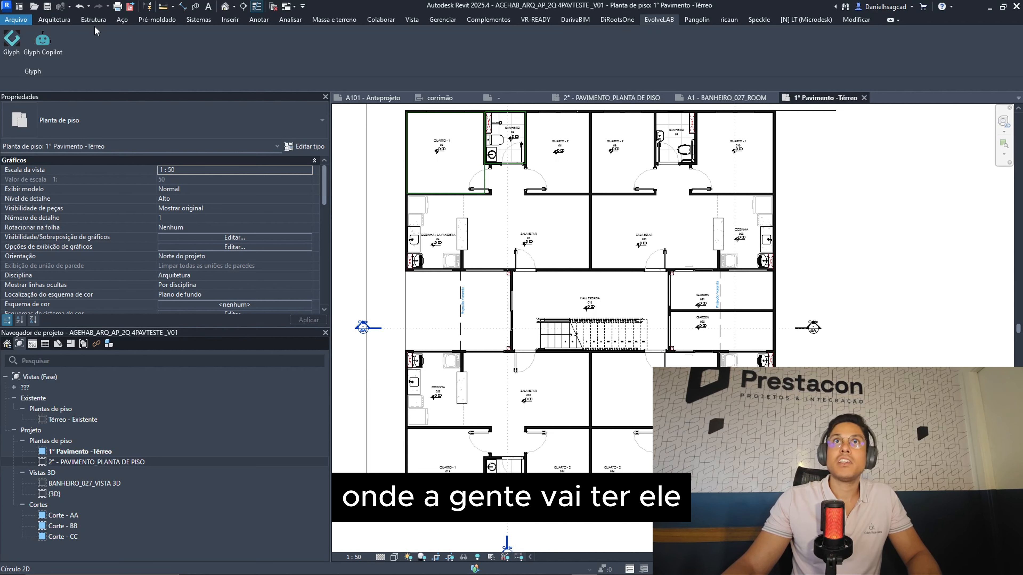
Switch to Revit, place EvolveLAB's Glyph window over the floor plan, look at Tasks/Bundles and return to Glyph Copilot.
{"action": "left_click", "coordinate": [65, 25]}
{"action": "left_click", "coordinate": [660, 19]}
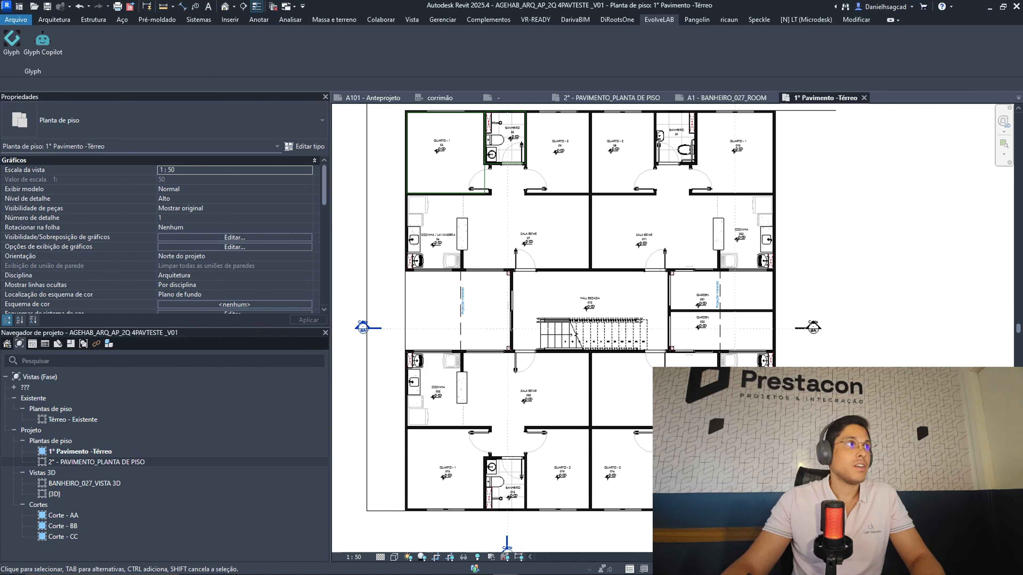
{"action": "left_click_drag", "start_coordinate": [703, 129], "coordinate": [739, 96]}
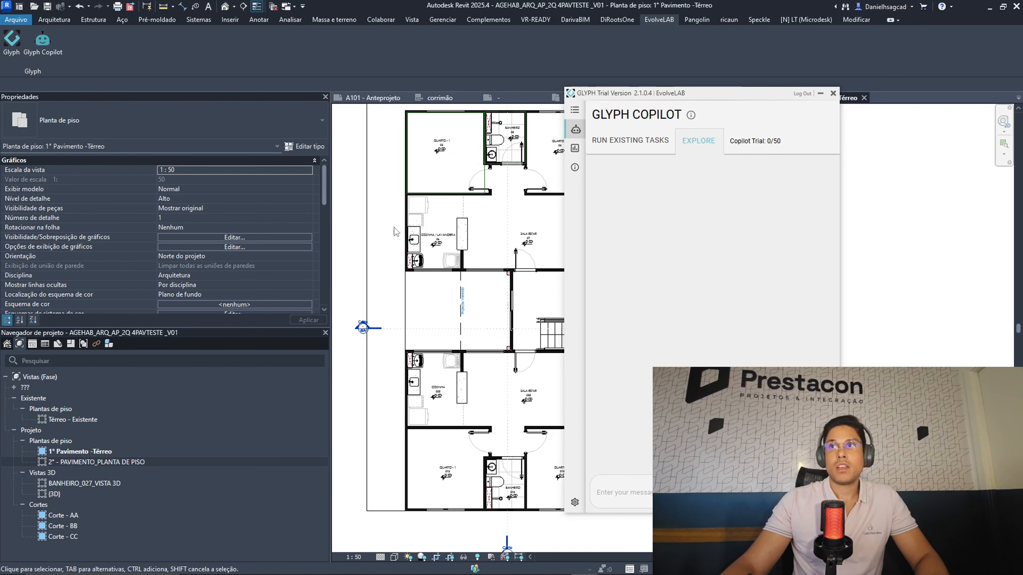
{"action": "left_click", "coordinate": [575, 113]}
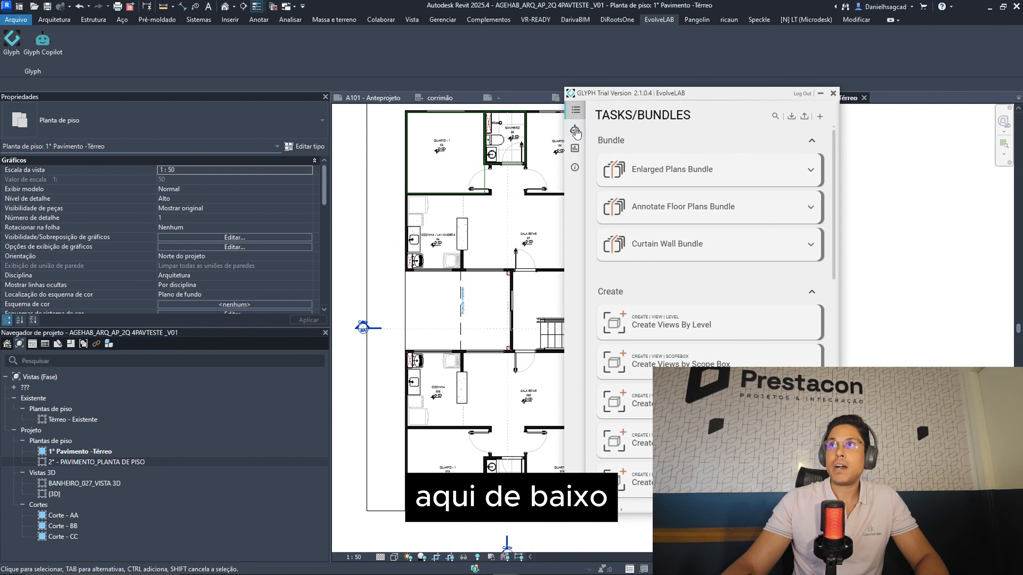
{"action": "left_click", "coordinate": [576, 127]}
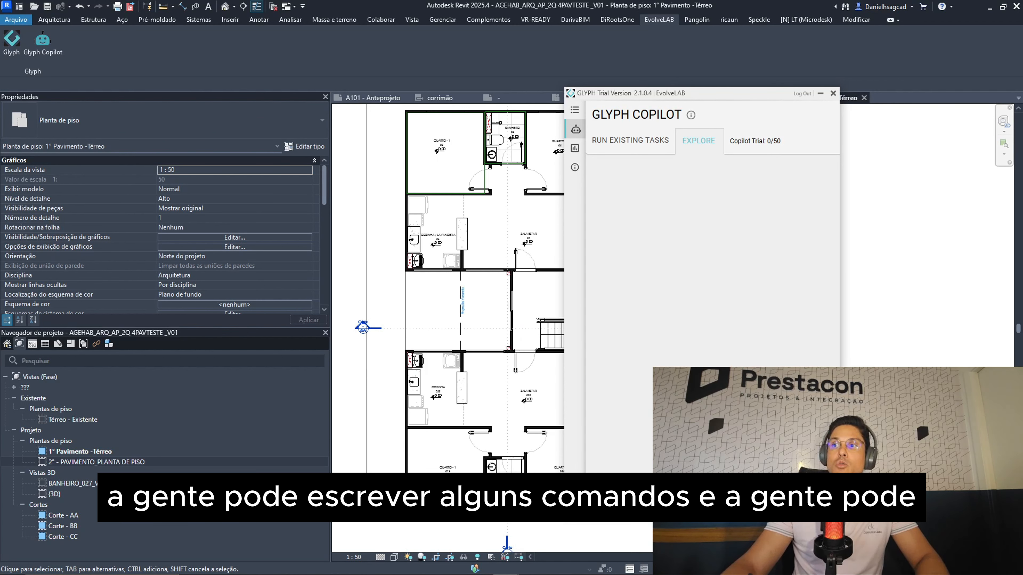
Send Glyph Copilot the prompt "Dimensionar todas as paredes da vista atual" for the 1° Pavimento - Térreo plan.
{"action": "scroll", "coordinate": [439, 196], "scroll_direction": "up", "scroll_amount": 5}
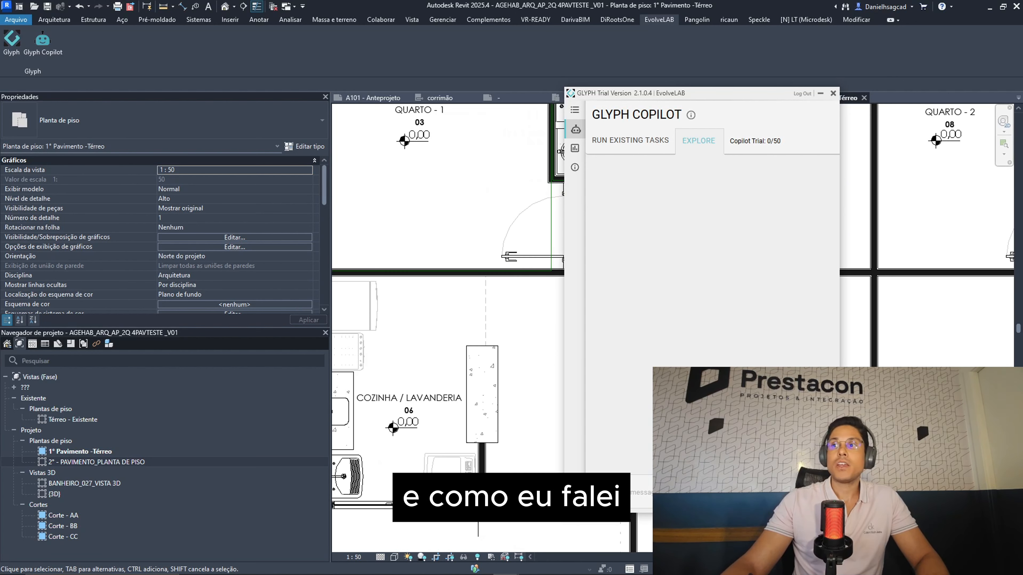
{"action": "scroll", "coordinate": [535, 428], "scroll_direction": "down", "scroll_amount": 4}
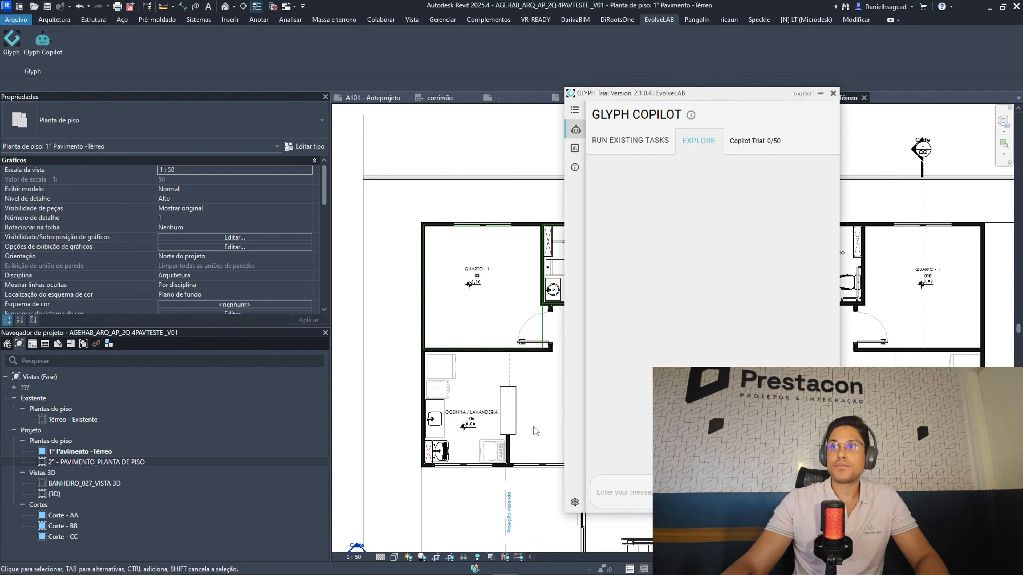
{"action": "middle_click_drag", "start_coordinate": [551, 446], "coordinate": [540, 412]}
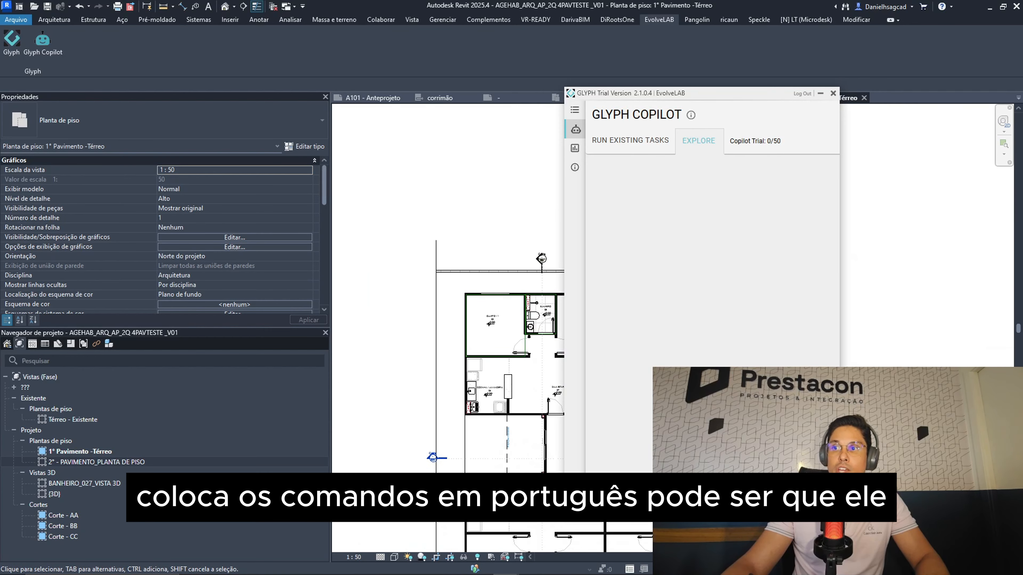
{"action": "middle_click_drag", "start_coordinate": [496, 457], "coordinate": [478, 405]}
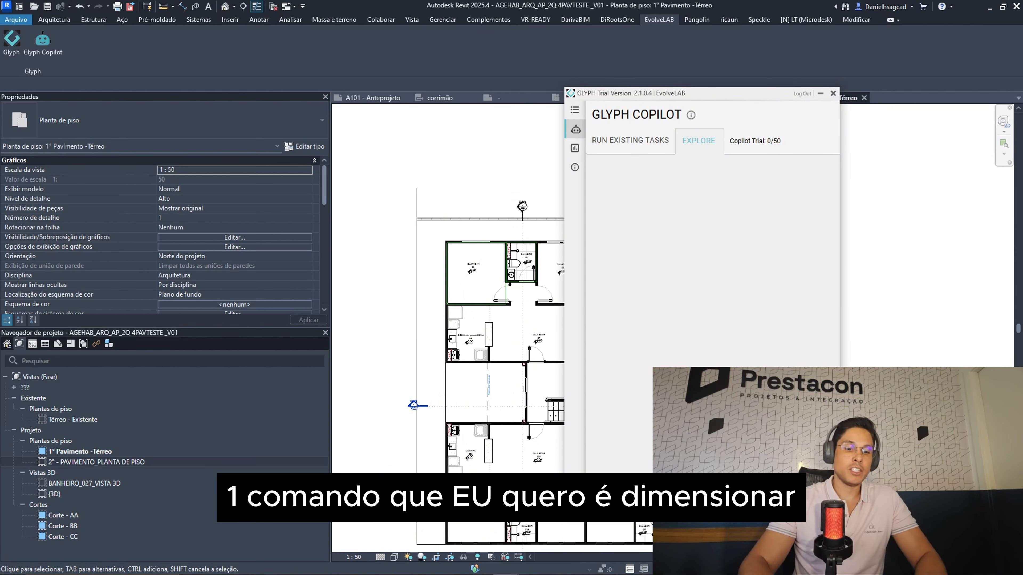
{"action": "type", "text": "Dimensionar toda"}
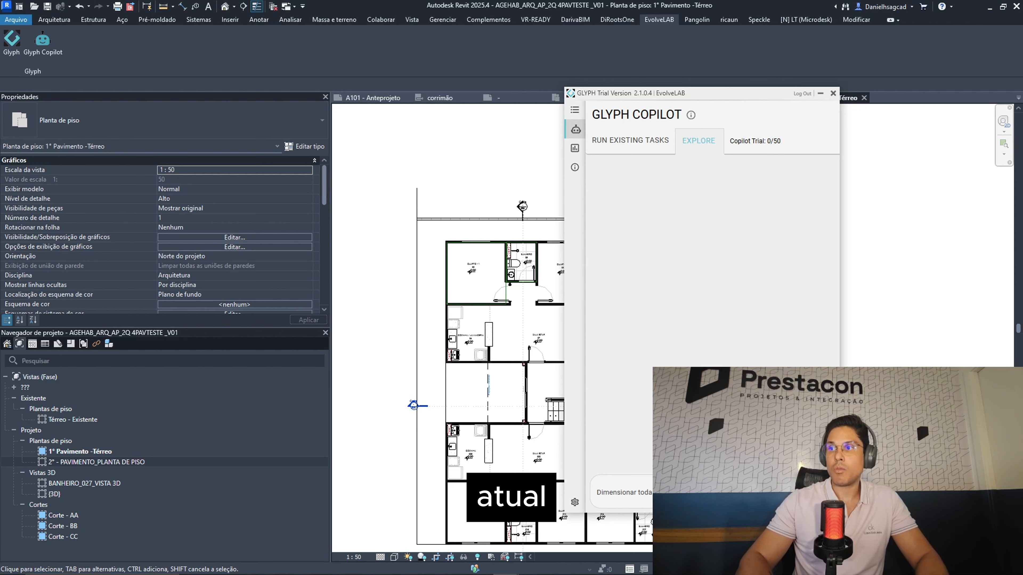
{"action": "key", "text": "Return"}
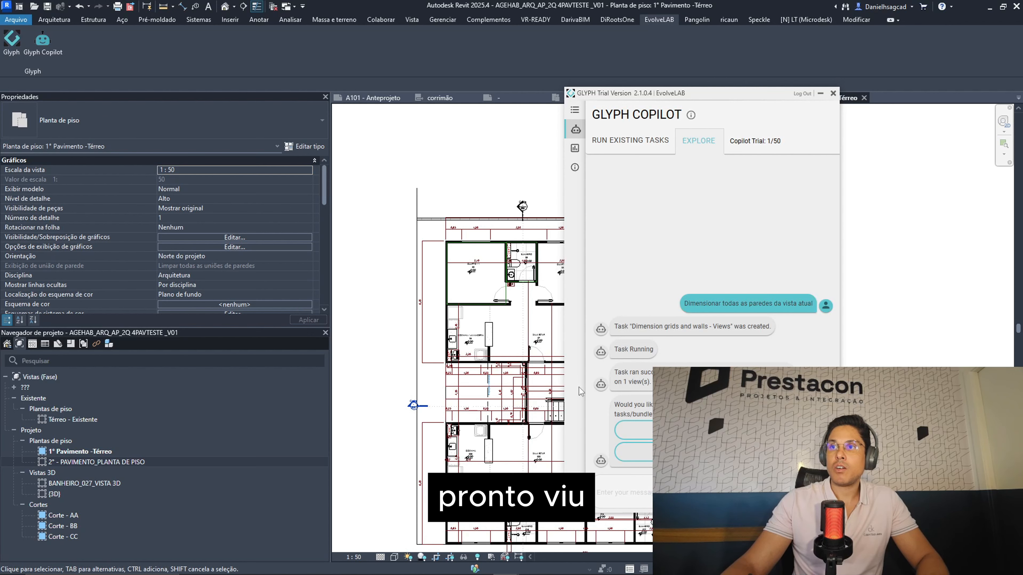
Examine the wall dimensions across the ground-floor plan, including the kitchens, bathrooms, bedrooms and stair hall.
{"action": "scroll", "coordinate": [488, 390], "scroll_direction": "up", "scroll_amount": 3}
{"action": "scroll", "coordinate": [518, 415], "scroll_direction": "down", "scroll_amount": 3}
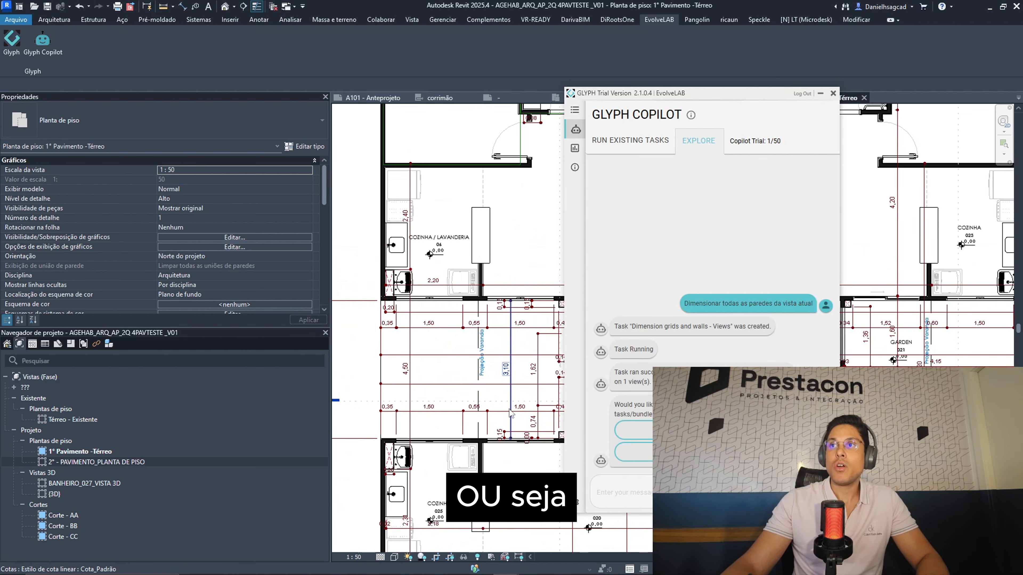
{"action": "scroll", "coordinate": [509, 413], "scroll_direction": "up", "scroll_amount": 6}
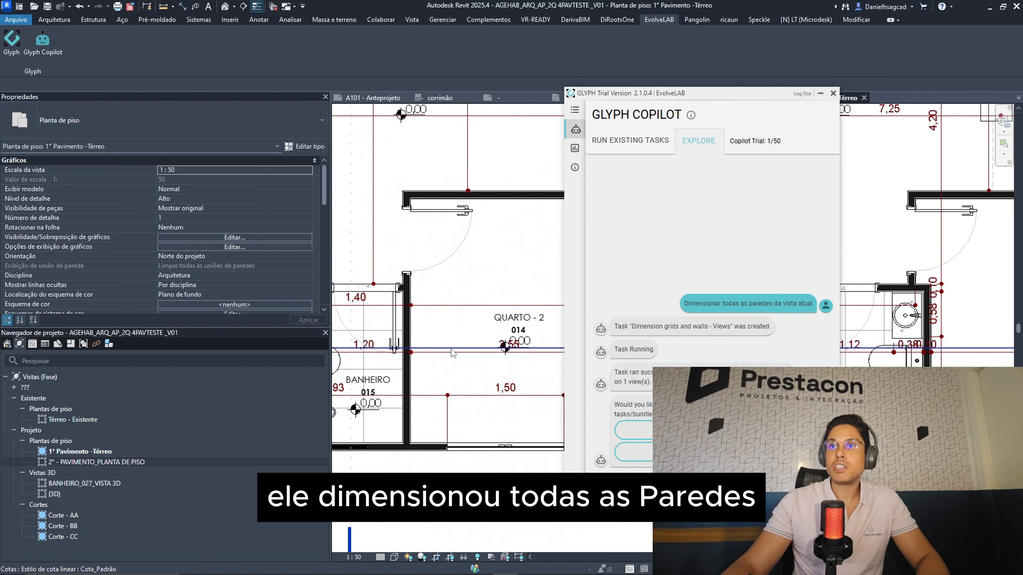
{"action": "scroll", "coordinate": [388, 404], "scroll_direction": "down", "scroll_amount": 6}
{"action": "scroll", "coordinate": [387, 404], "scroll_direction": "up", "scroll_amount": 5}
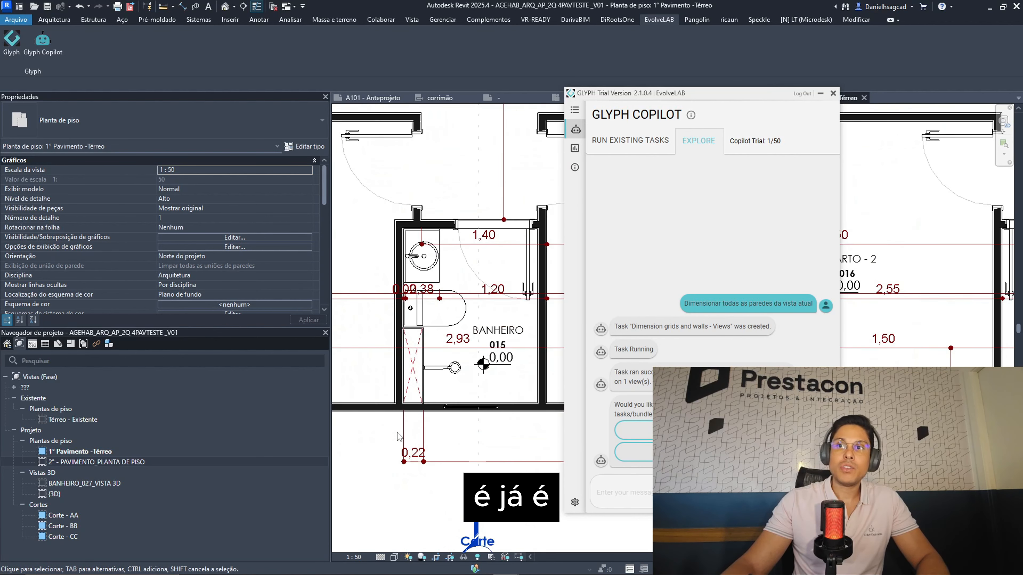
{"action": "scroll", "coordinate": [396, 364], "scroll_direction": "down", "scroll_amount": 5}
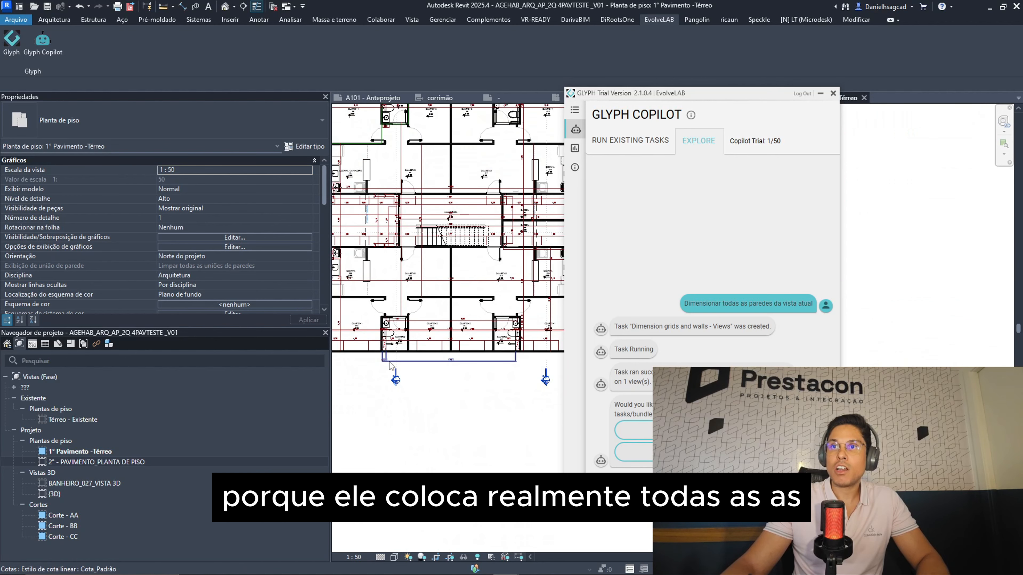
{"action": "scroll", "coordinate": [450, 352], "scroll_direction": "up", "scroll_amount": 5}
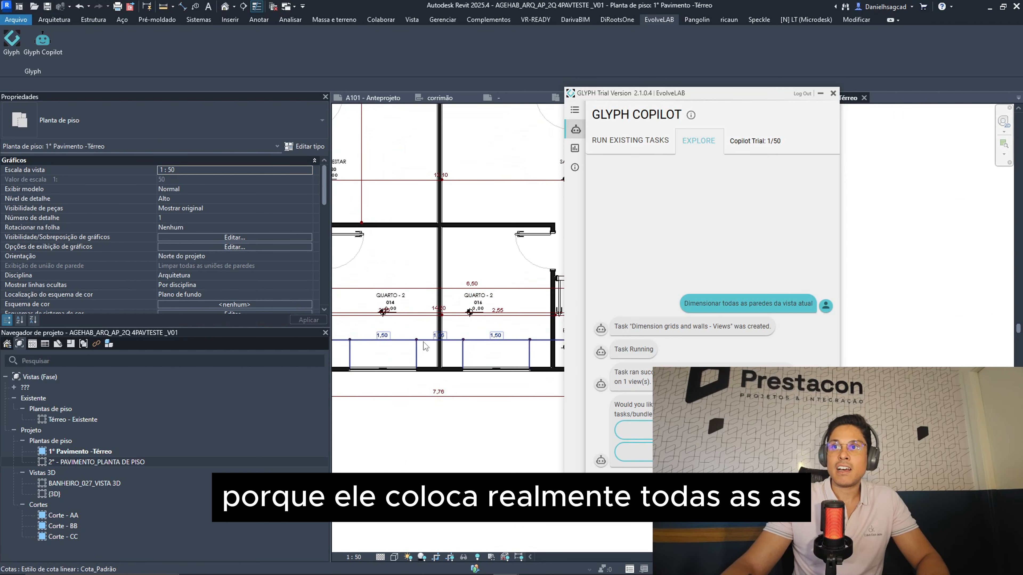
{"action": "scroll", "coordinate": [443, 363], "scroll_direction": "down", "scroll_amount": 5}
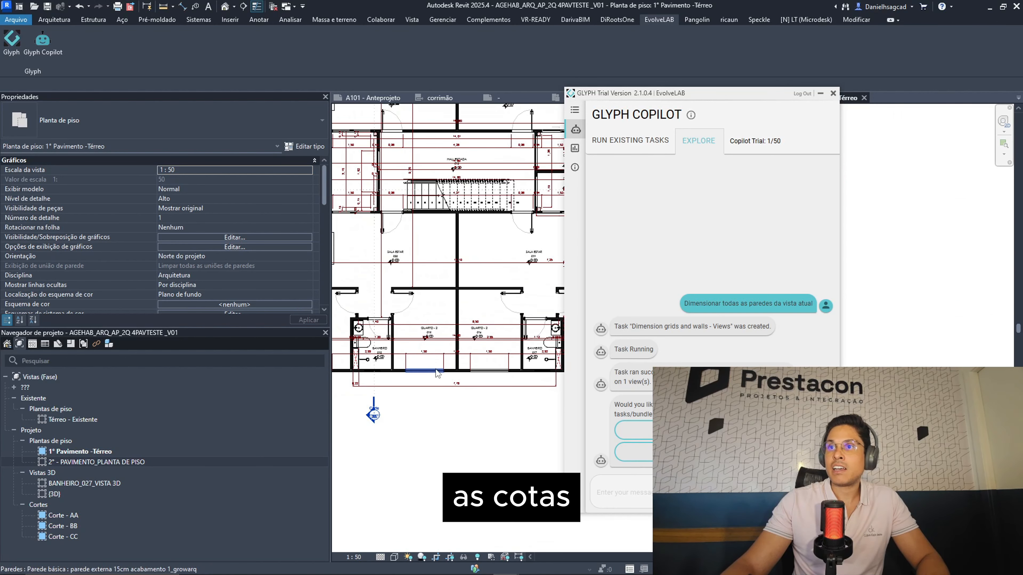
{"action": "scroll", "coordinate": [462, 235], "scroll_direction": "up", "scroll_amount": 8}
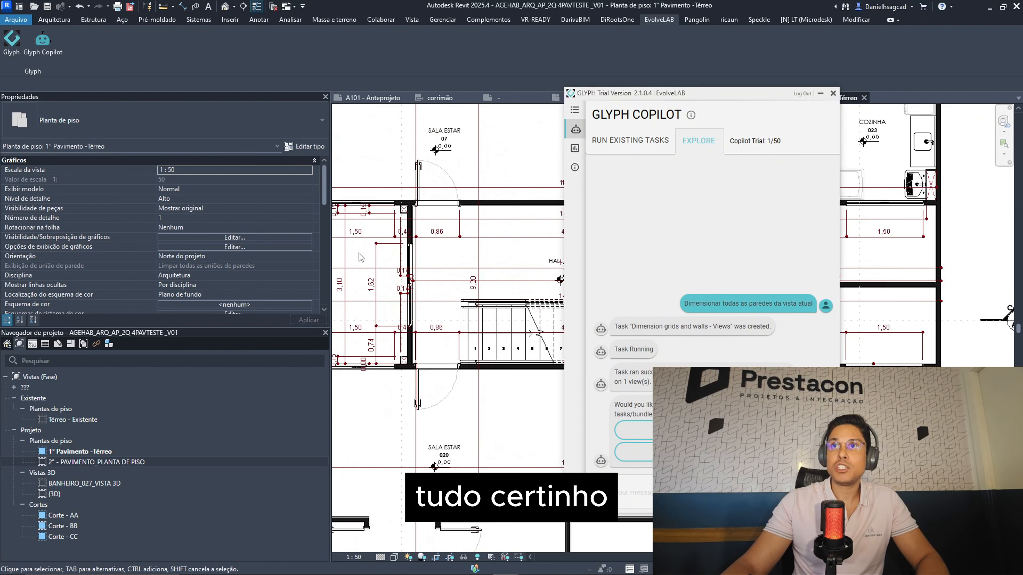
{"action": "scroll", "coordinate": [440, 319], "scroll_direction": "up", "scroll_amount": 2}
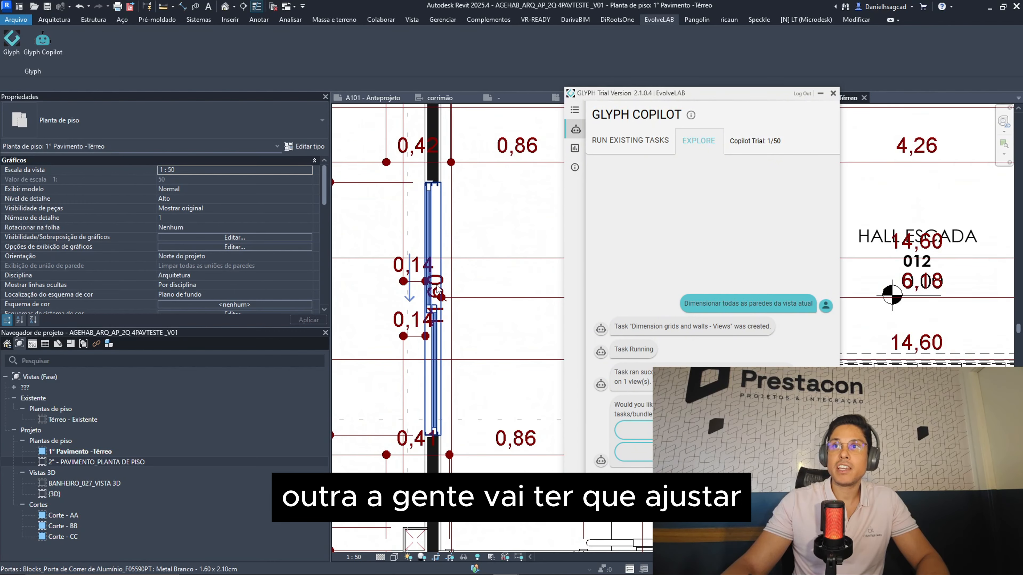
Inspect the dimensions around the aluminium sliding door and select the 0,38 dimension below BANHEIRO 05.
{"action": "scroll", "coordinate": [438, 290], "scroll_direction": "down", "scroll_amount": 6}
{"action": "scroll", "coordinate": [457, 349], "scroll_direction": "up", "scroll_amount": 3}
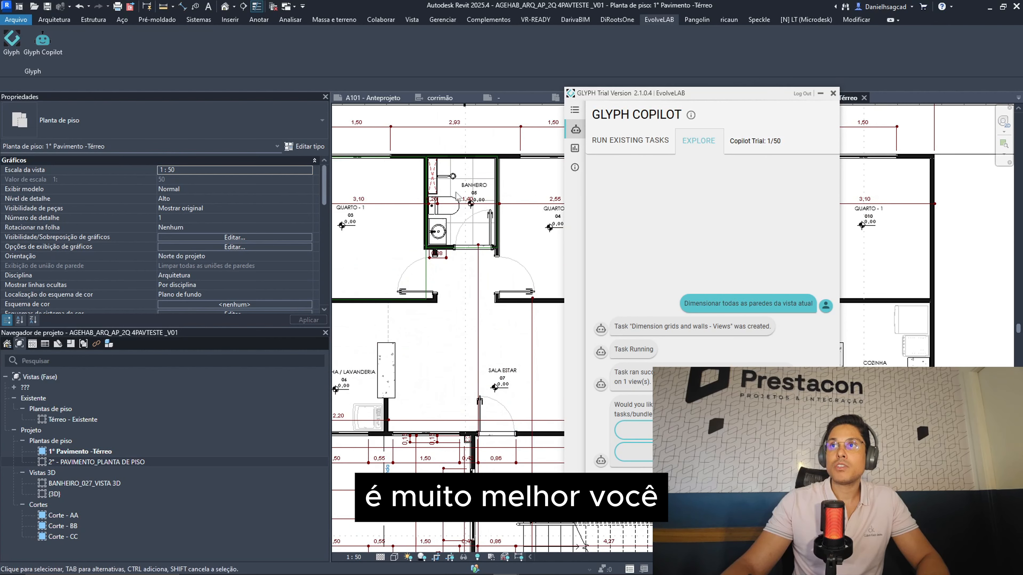
{"action": "scroll", "coordinate": [439, 253], "scroll_direction": "up", "scroll_amount": 4}
{"action": "left_click", "coordinate": [455, 275]}
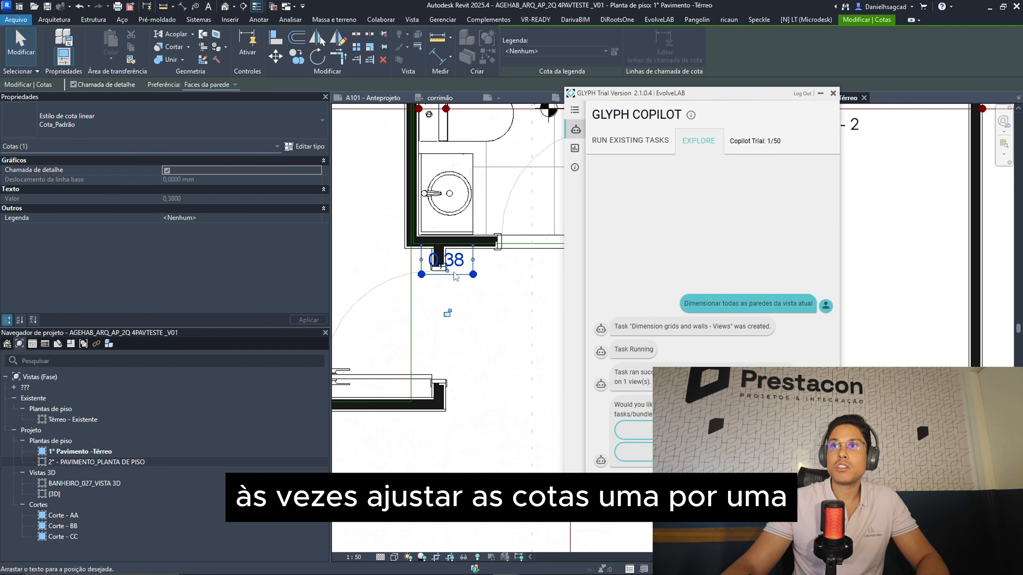
{"action": "scroll", "coordinate": [455, 276], "scroll_direction": "down", "scroll_amount": 5}
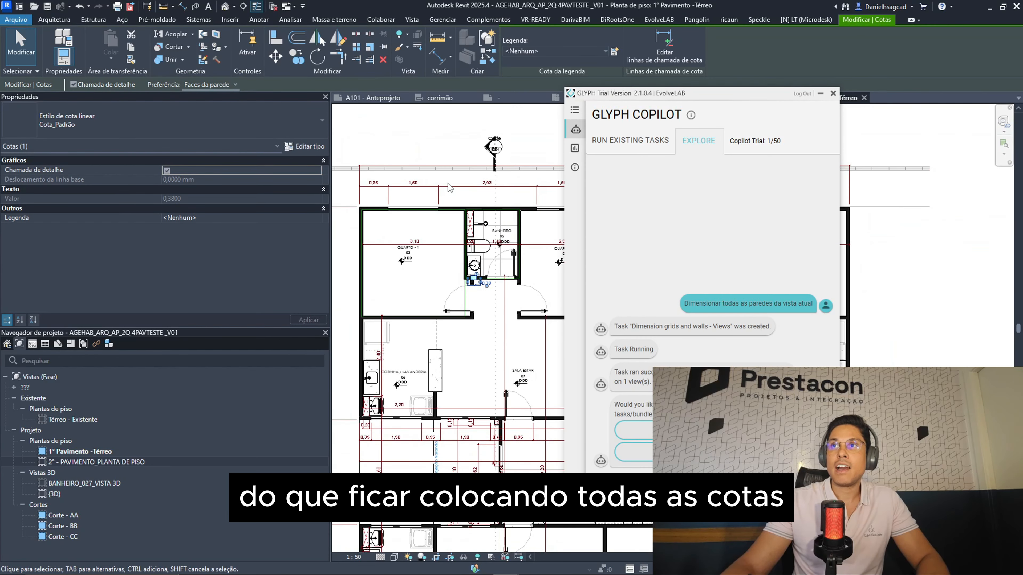
{"action": "scroll", "coordinate": [417, 240], "scroll_direction": "down", "scroll_amount": 4}
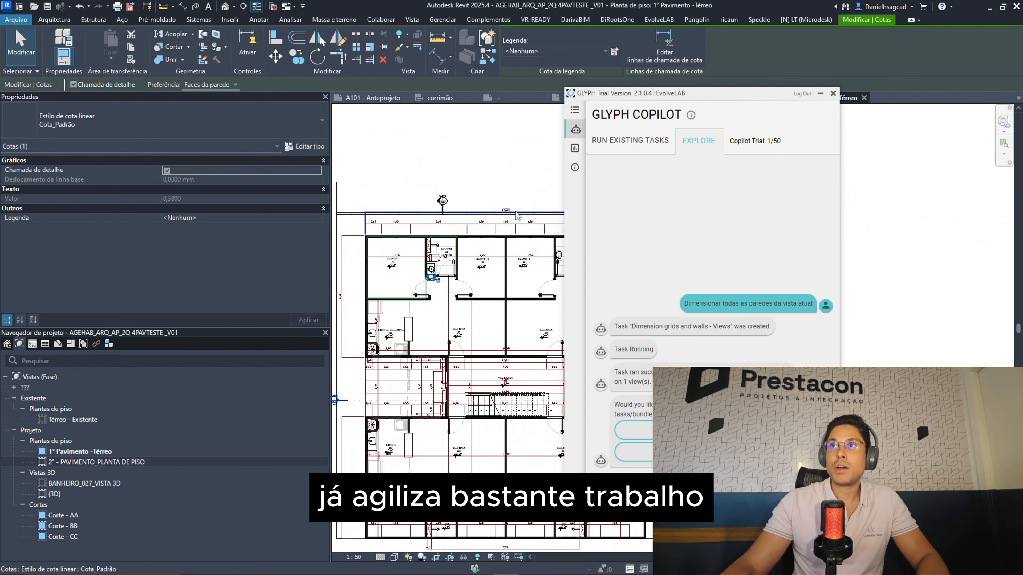
Examine the window dimensions above QUARTO - 1 and the overall dimensions along the building's outer walls.
{"action": "scroll", "coordinate": [370, 228], "scroll_direction": "up", "scroll_amount": 6}
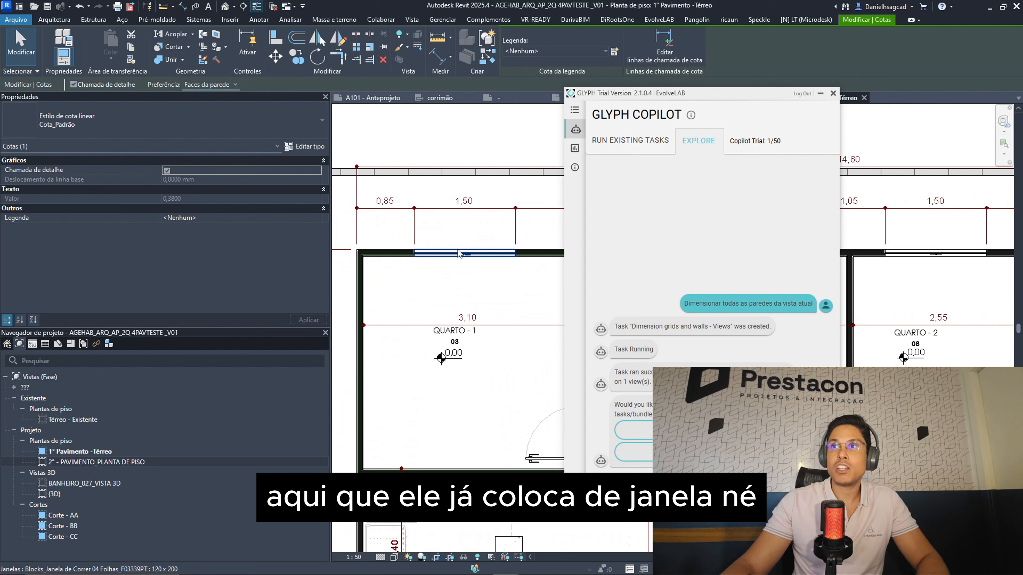
{"action": "scroll", "coordinate": [523, 200], "scroll_direction": "down", "scroll_amount": 5}
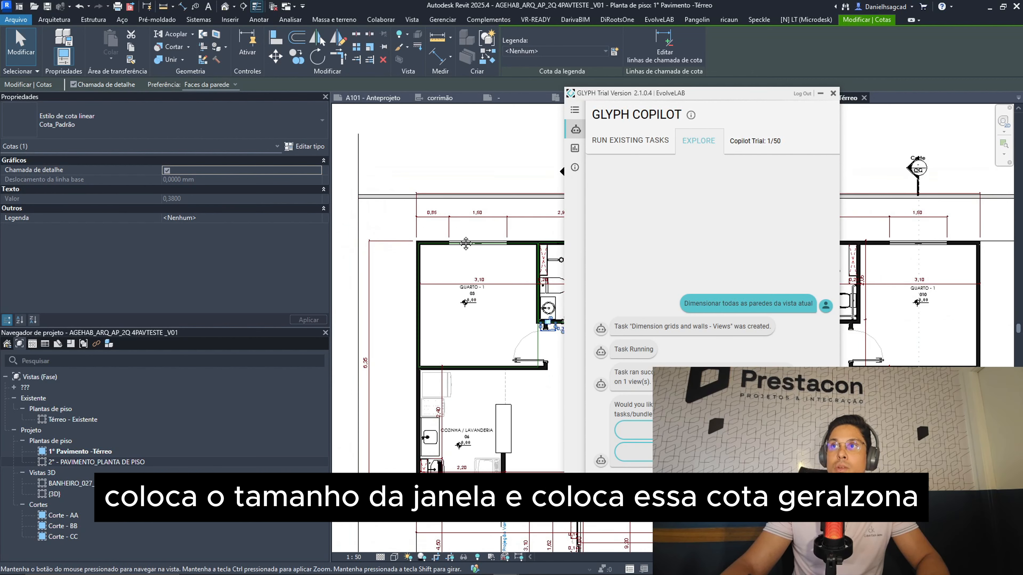
{"action": "scroll", "coordinate": [522, 198], "scroll_direction": "down", "scroll_amount": 3}
{"action": "scroll", "coordinate": [374, 275], "scroll_direction": "up", "scroll_amount": 4}
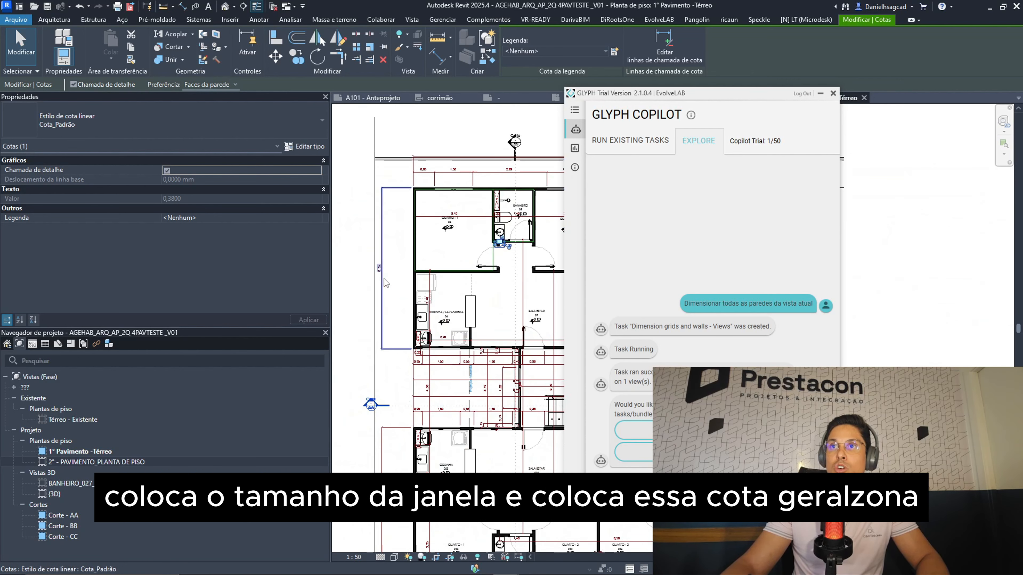
{"action": "scroll", "coordinate": [405, 417], "scroll_direction": "down", "scroll_amount": 3}
{"action": "middle_click_drag", "start_coordinate": [397, 434], "coordinate": [262, 393]}
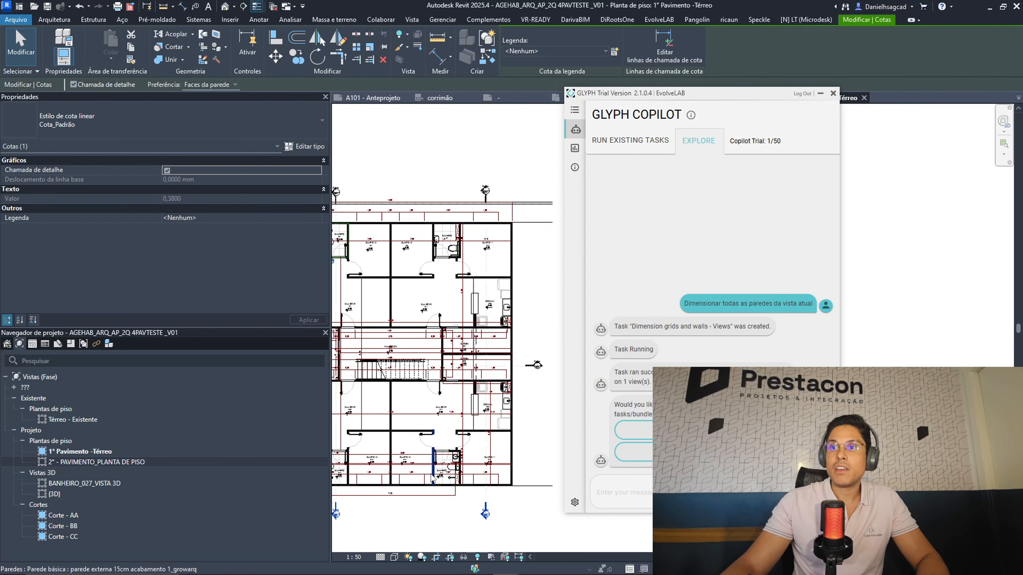
{"action": "middle_click_drag", "start_coordinate": [498, 365], "coordinate": [550, 304]}
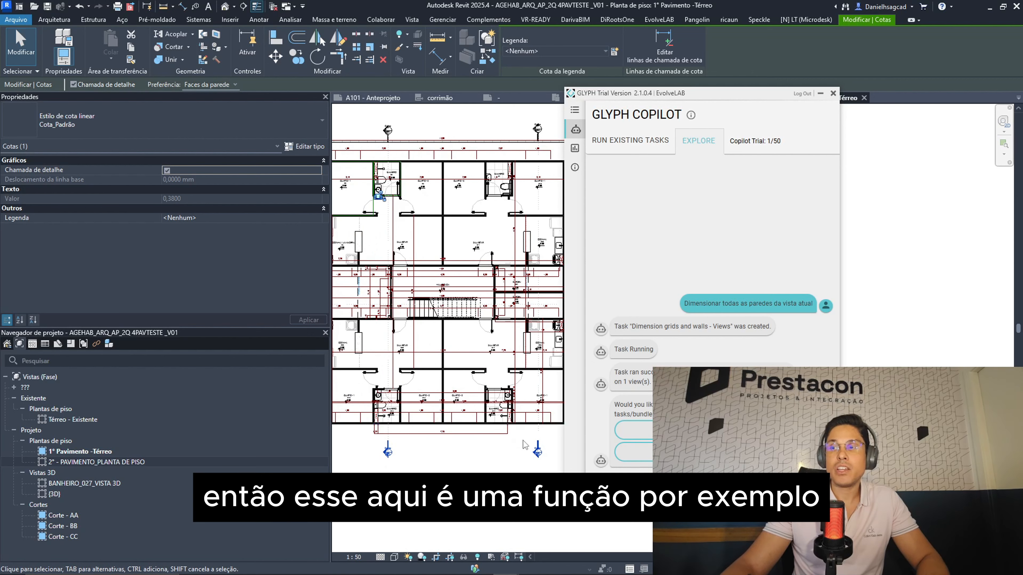
{"action": "scroll", "coordinate": [443, 306], "scroll_direction": "up", "scroll_amount": 10}
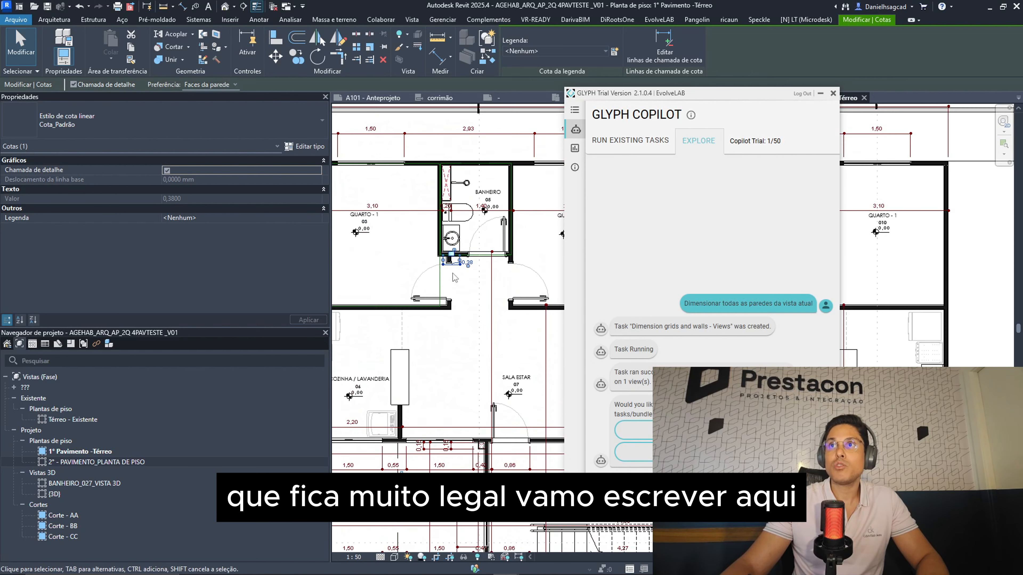
{"action": "scroll", "coordinate": [413, 266], "scroll_direction": "down", "scroll_amount": 4}
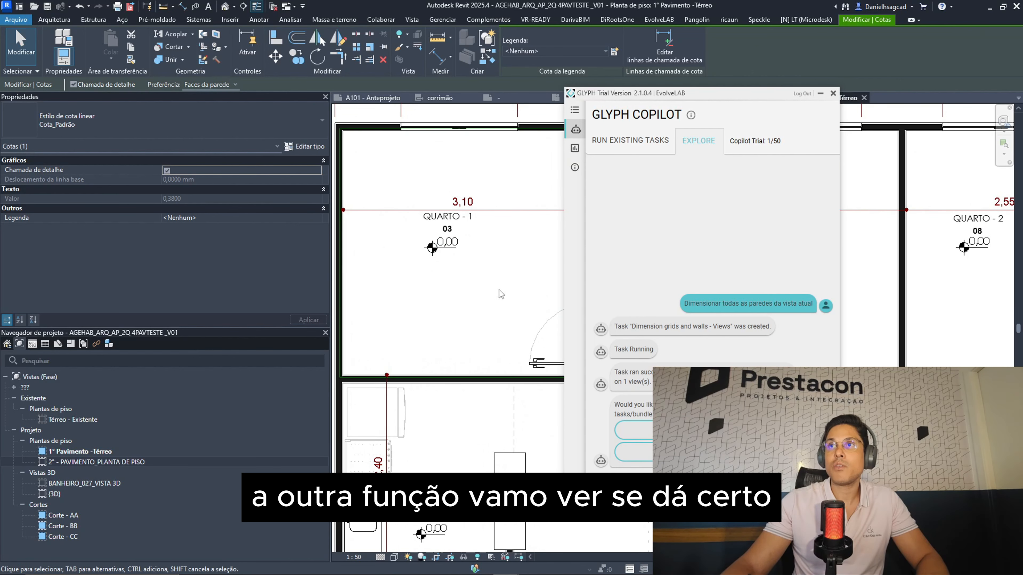
{"action": "scroll", "coordinate": [454, 234], "scroll_direction": "down", "scroll_amount": 1}
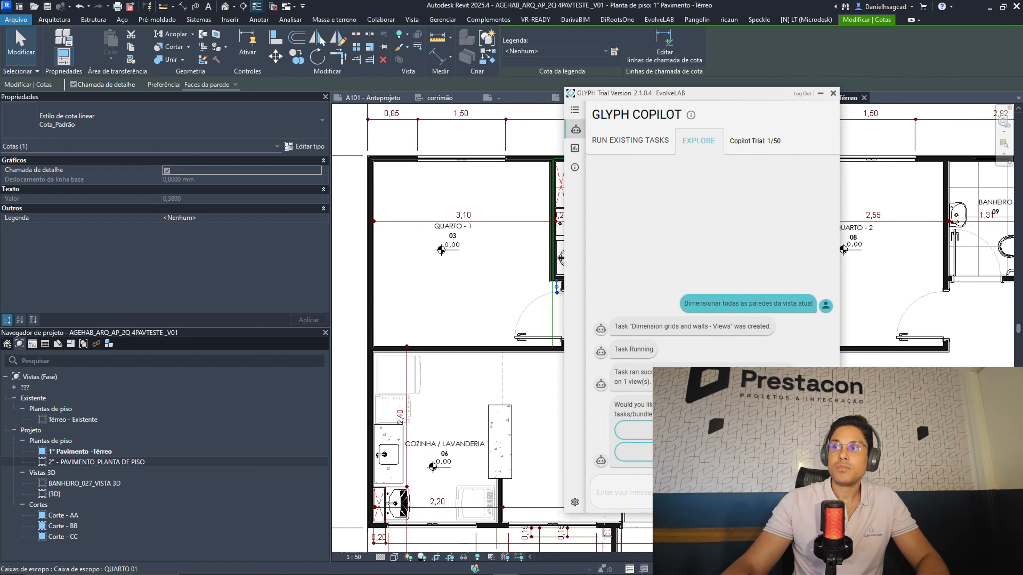
Answer Glyph Copilot's follow-up question about tasks/bundles, and locate room number 03 of QUARTO - 1 in the plan.
{"action": "left_click", "coordinate": [701, 430]}
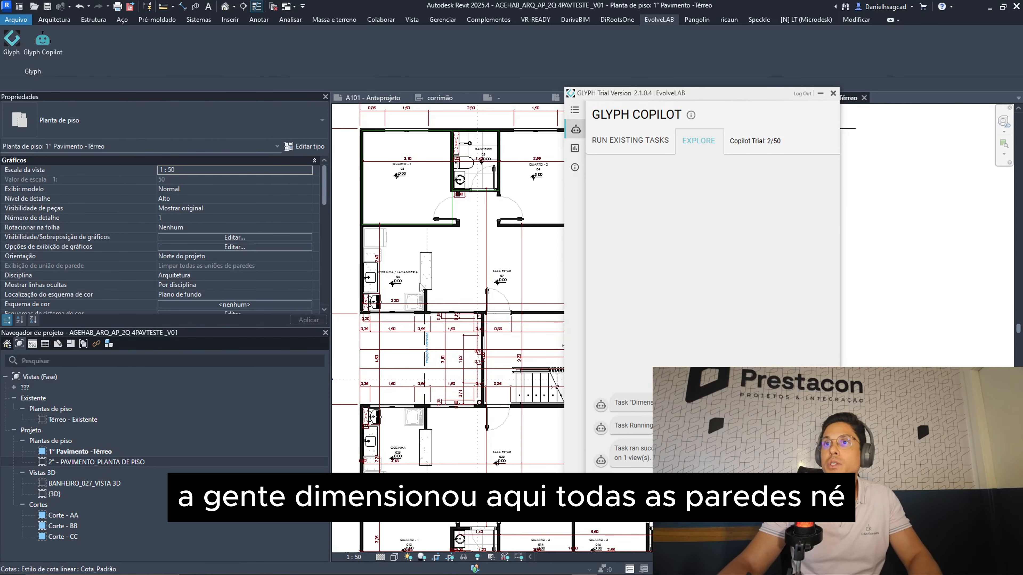
{"action": "scroll", "coordinate": [421, 286], "scroll_direction": "down", "scroll_amount": 3}
{"action": "scroll", "coordinate": [432, 374], "scroll_direction": "up", "scroll_amount": 2}
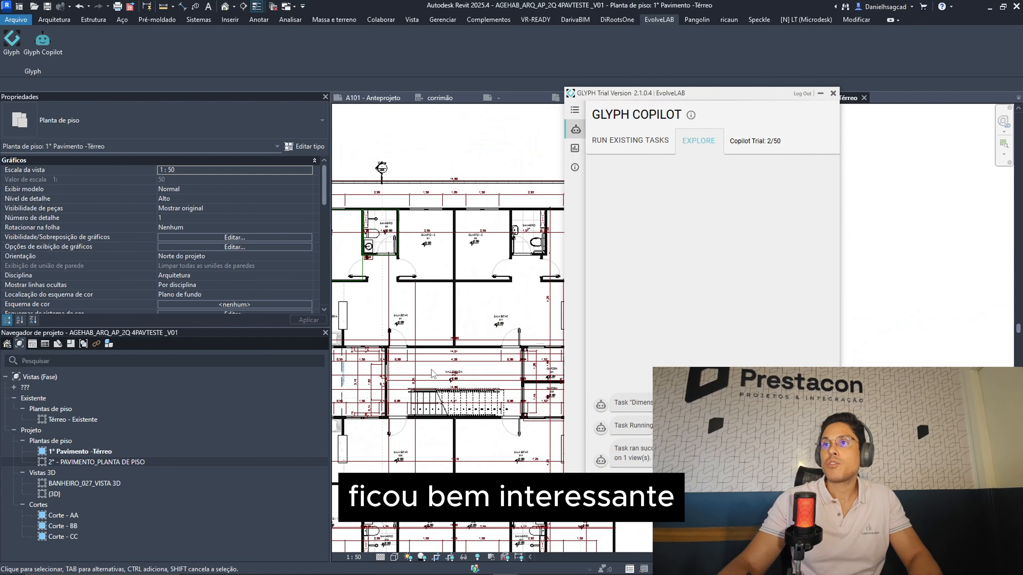
{"action": "scroll", "coordinate": [433, 374], "scroll_direction": "up", "scroll_amount": 3}
{"action": "scroll", "coordinate": [423, 322], "scroll_direction": "down", "scroll_amount": 3}
{"action": "scroll", "coordinate": [398, 266], "scroll_direction": "up", "scroll_amount": 6}
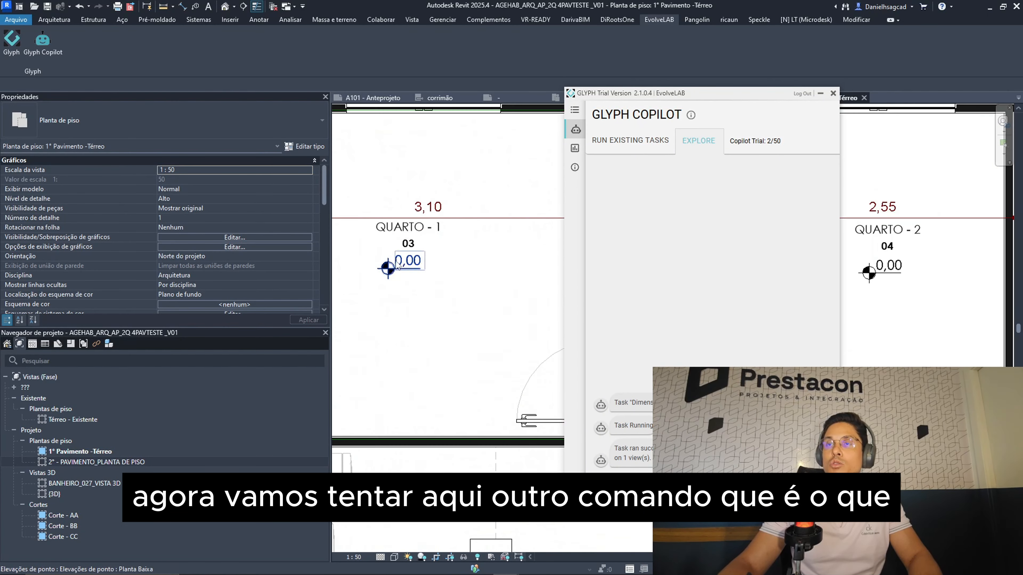
{"action": "scroll", "coordinate": [398, 266], "scroll_direction": "down", "scroll_amount": 4}
{"action": "scroll", "coordinate": [510, 274], "scroll_direction": "up", "scroll_amount": 1}
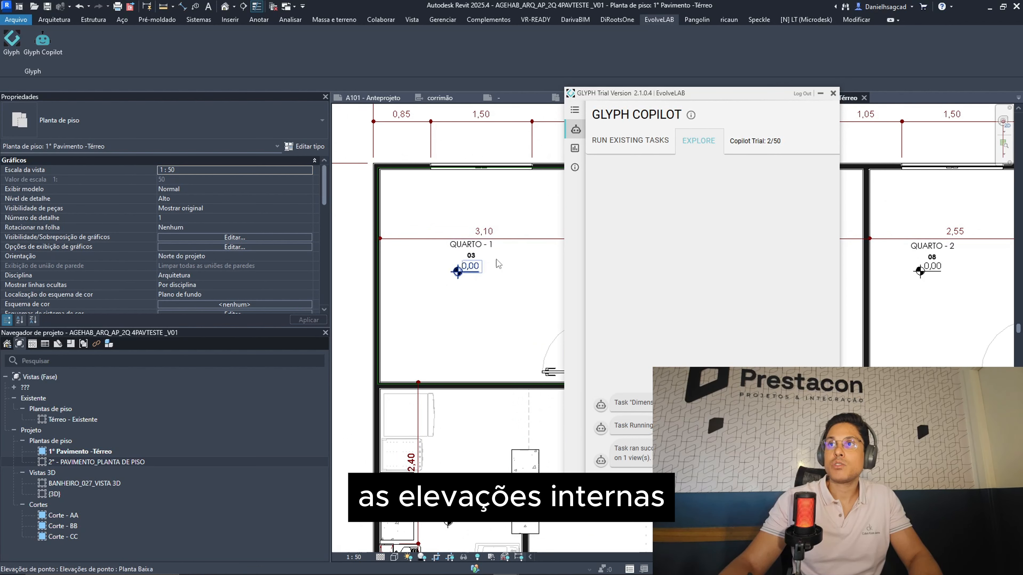
{"action": "scroll", "coordinate": [475, 246], "scroll_direction": "down", "scroll_amount": 1}
{"action": "scroll", "coordinate": [477, 243], "scroll_direction": "up", "scroll_amount": 2}
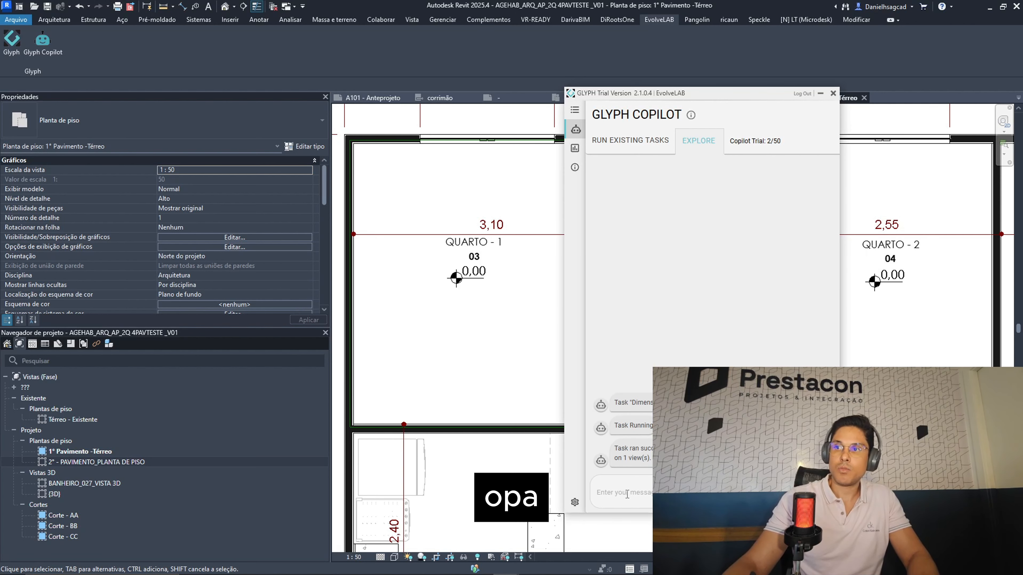
Send Glyph Copilot the prompt "Criar elevações do ambiente 03".
{"action": "type", "text": "Cria"}
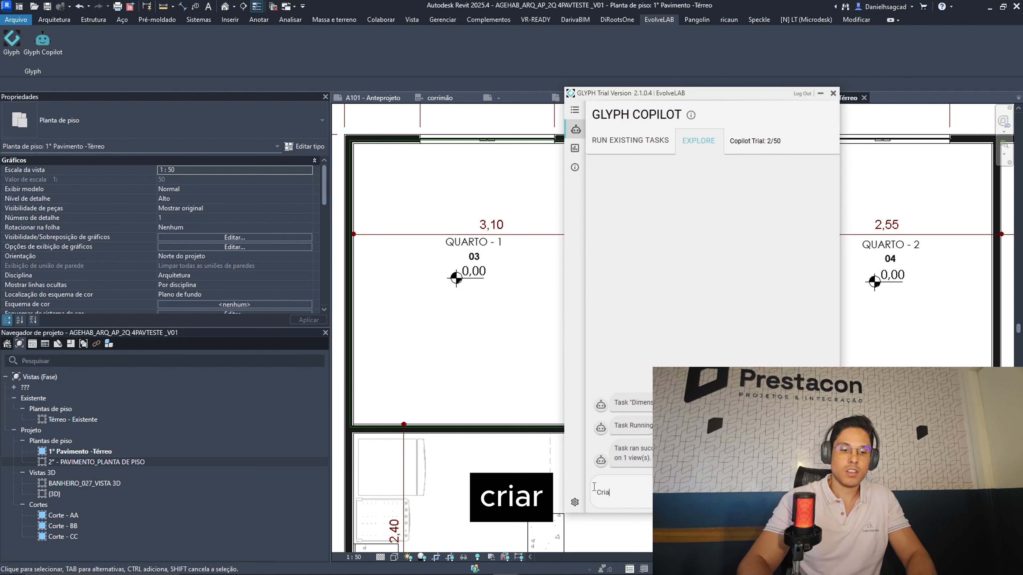
{"action": "type", "text": "r eleva"}
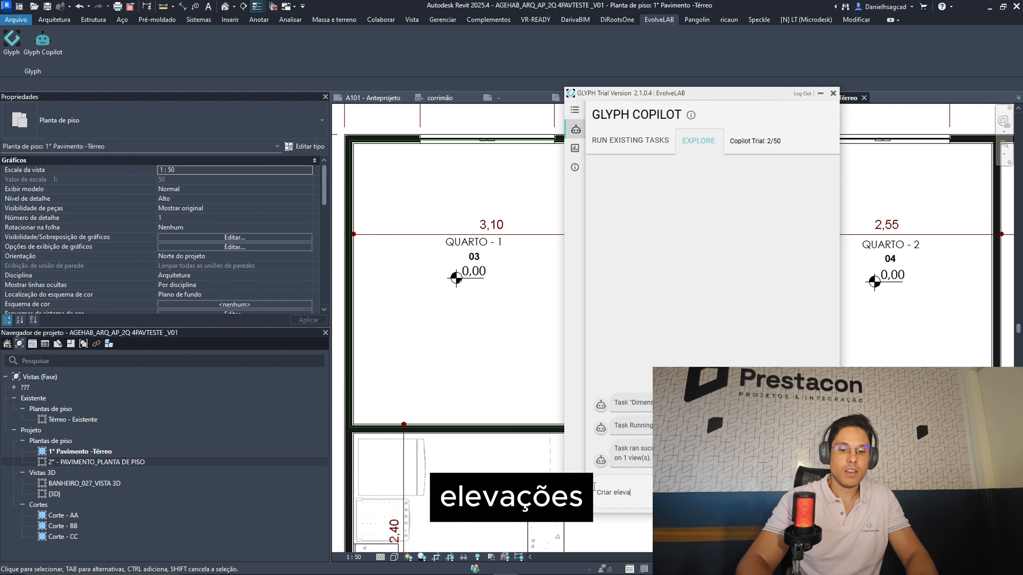
{"action": "type", "text": "ções d"}
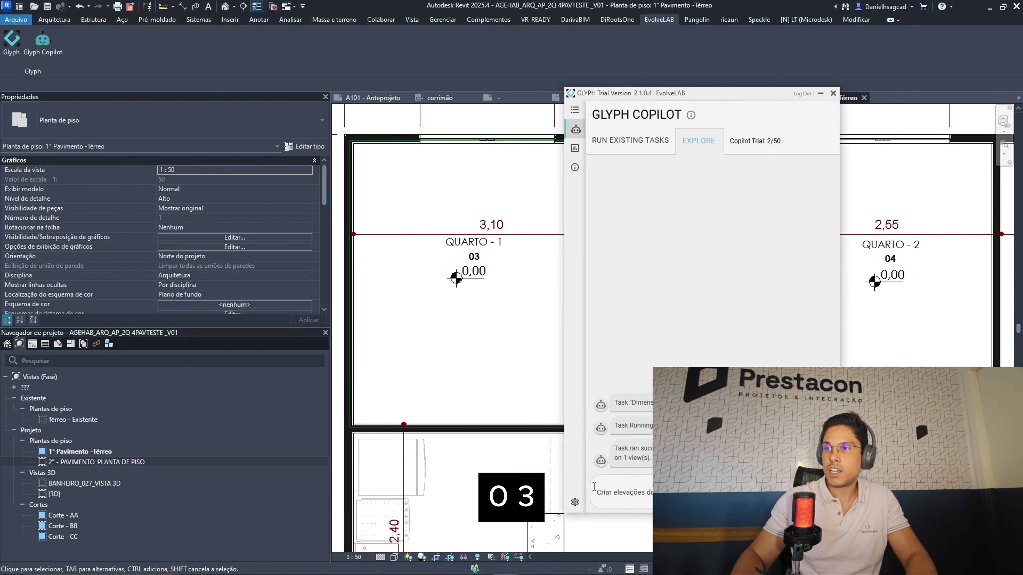
{"action": "key", "text": "Return"}
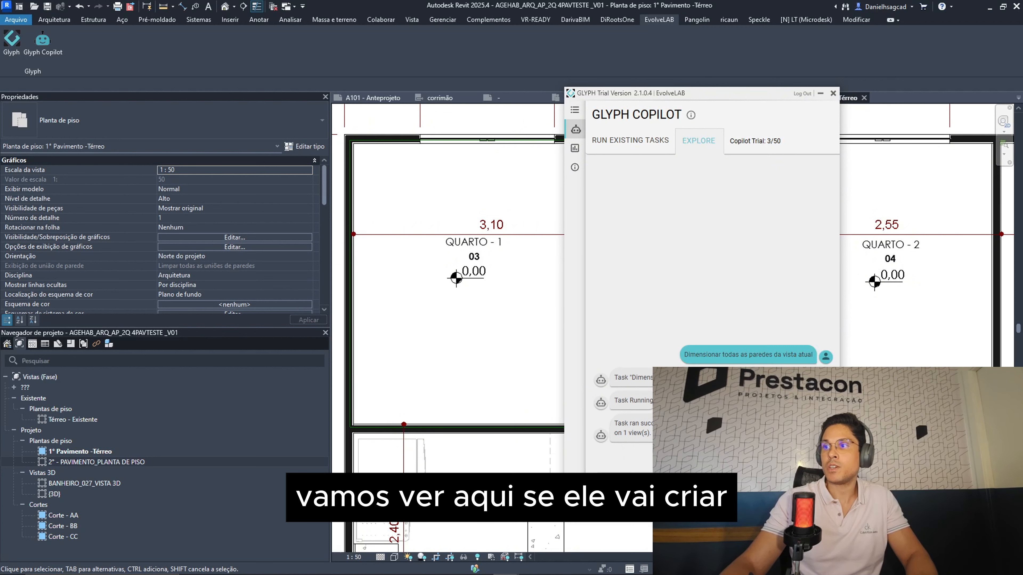
Inspect the elevation marker in QUARTO - 1 and open its Elevação 1 - c view.
{"action": "scroll", "coordinate": [451, 366], "scroll_direction": "down", "scroll_amount": 2}
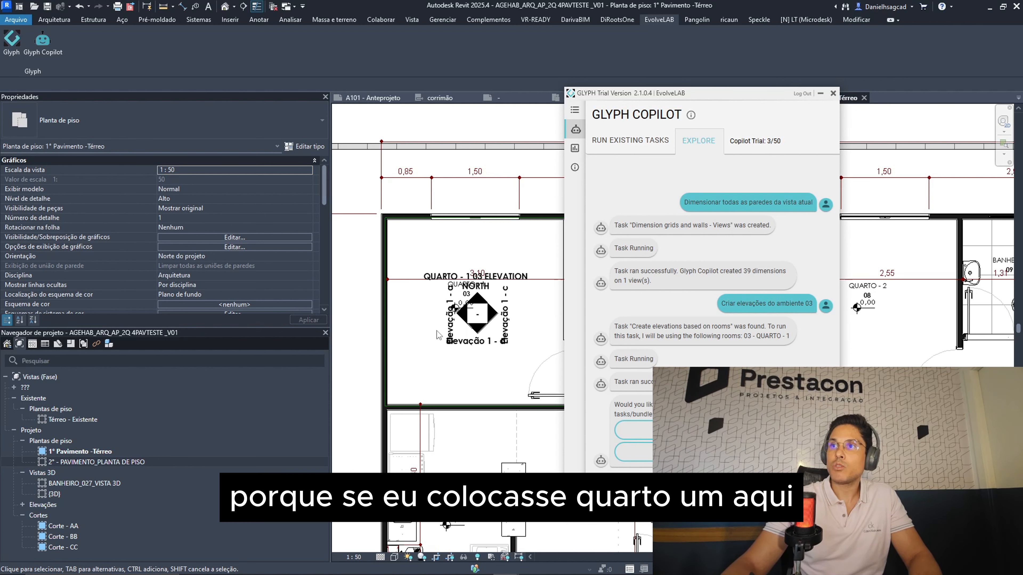
{"action": "scroll", "coordinate": [437, 332], "scroll_direction": "down", "scroll_amount": 5}
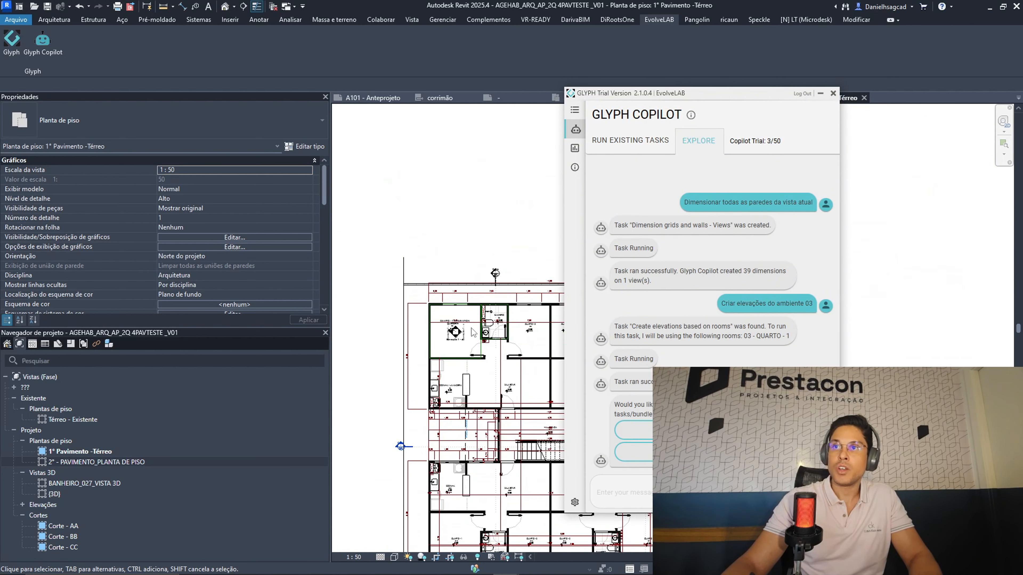
{"action": "scroll", "coordinate": [456, 331], "scroll_direction": "up", "scroll_amount": 5}
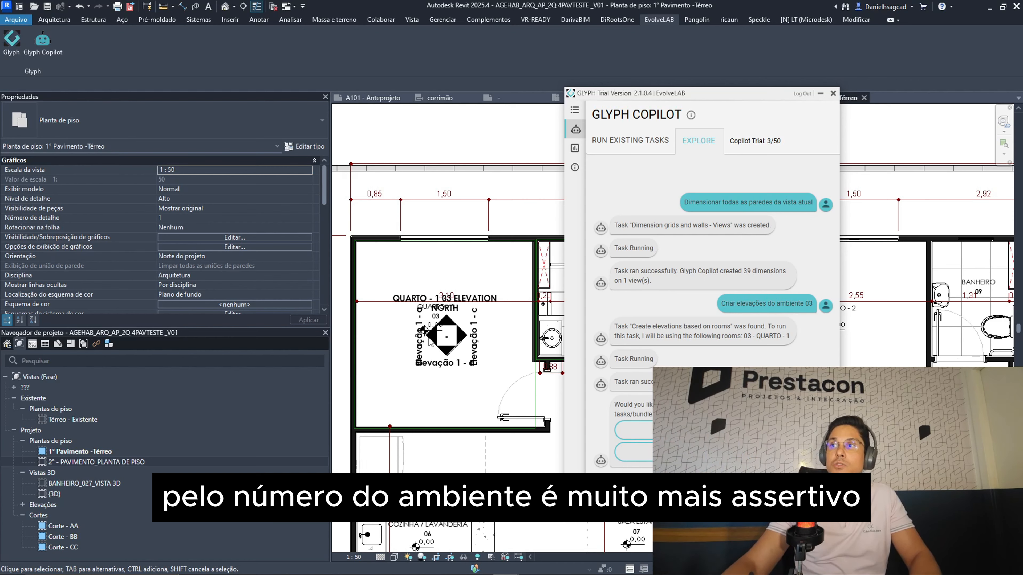
{"action": "scroll", "coordinate": [452, 337], "scroll_direction": "down", "scroll_amount": 2}
{"action": "middle_click_drag", "start_coordinate": [525, 352], "coordinate": [449, 344]}
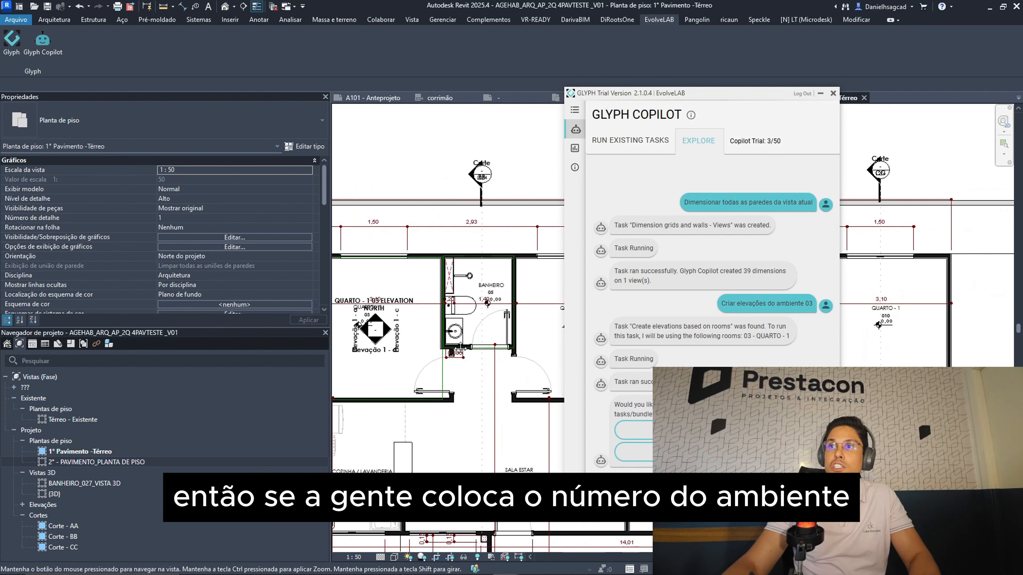
{"action": "double_click", "coordinate": [382, 338]}
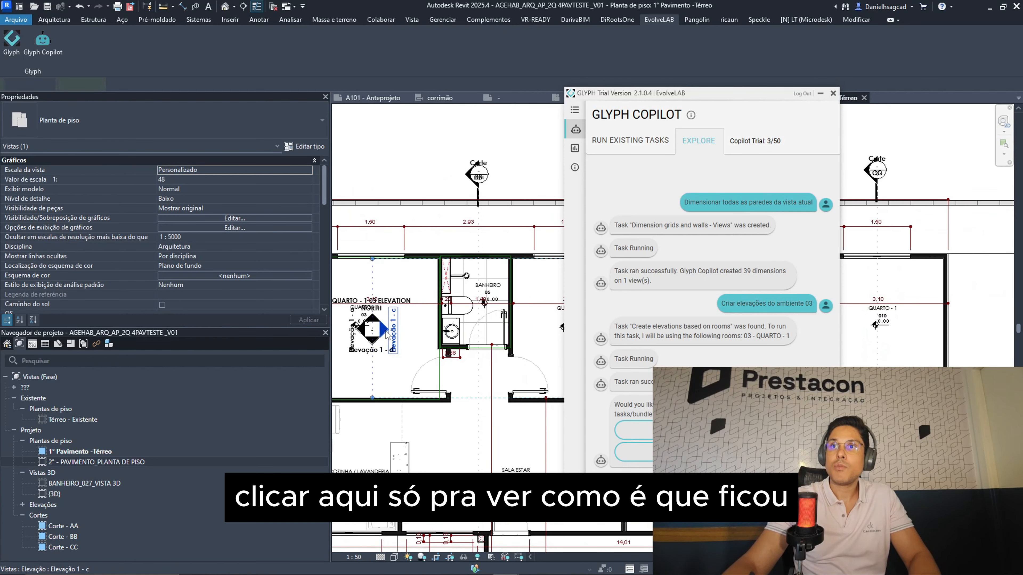
{"action": "scroll", "coordinate": [523, 326], "scroll_direction": "down", "scroll_amount": 3}
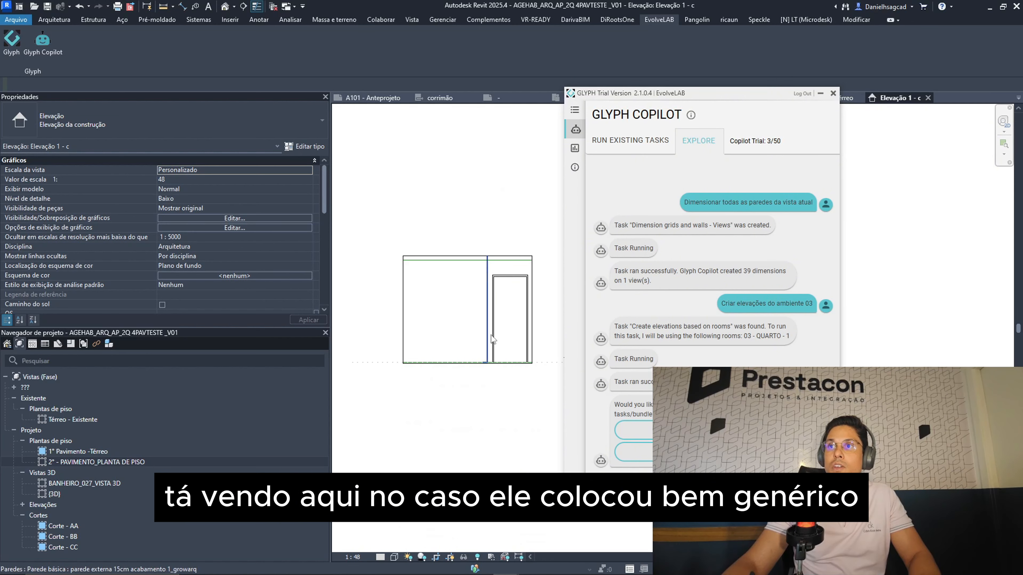
Review the properties of Elevação 1 - c and its available view templates, leaving the template choice without assigning one.
{"action": "scroll", "coordinate": [213, 227], "scroll_direction": "down", "scroll_amount": 5}
{"action": "scroll", "coordinate": [214, 230], "scroll_direction": "down", "scroll_amount": 5}
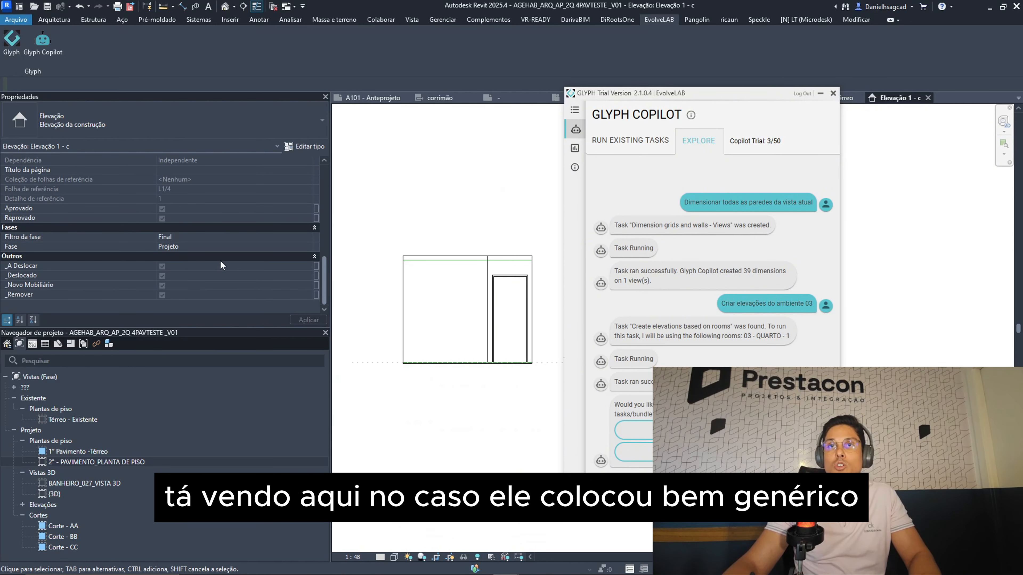
{"action": "scroll", "coordinate": [245, 242], "scroll_direction": "up", "scroll_amount": 5}
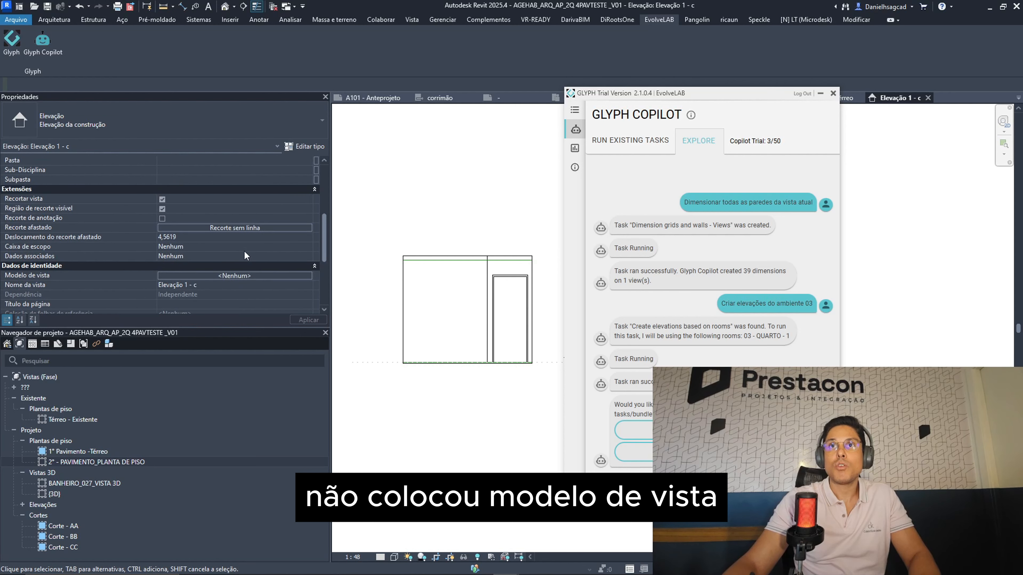
{"action": "left_click", "coordinate": [249, 277]}
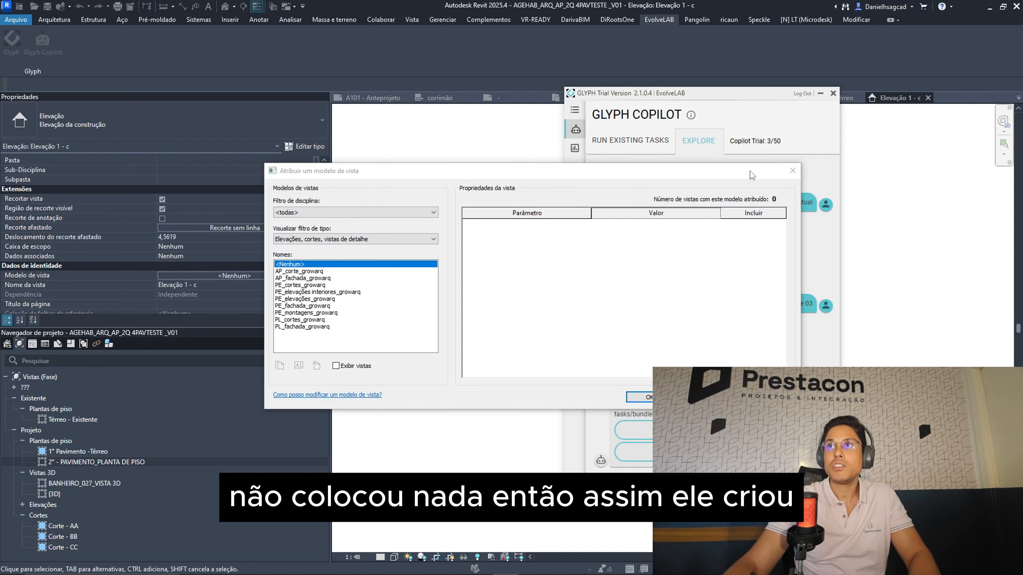
{"action": "left_click", "coordinate": [791, 171]}
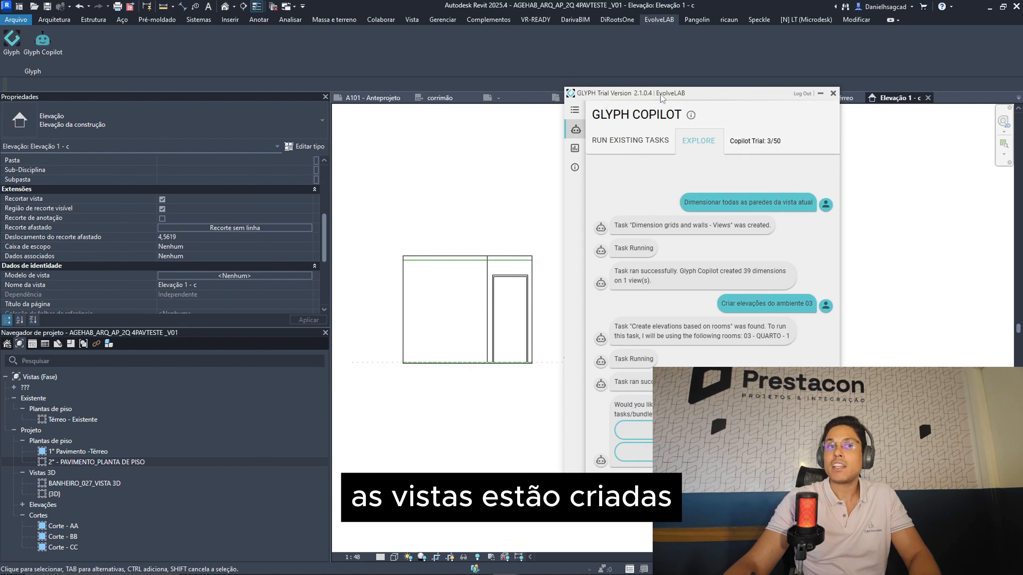
Minimise the Glyph window, return to the 1° Pavimento - Térreo plan and bring Glyph Copilot back up beside the bedrooms.
{"action": "left_click_drag", "start_coordinate": [660, 94], "coordinate": [668, 102]}
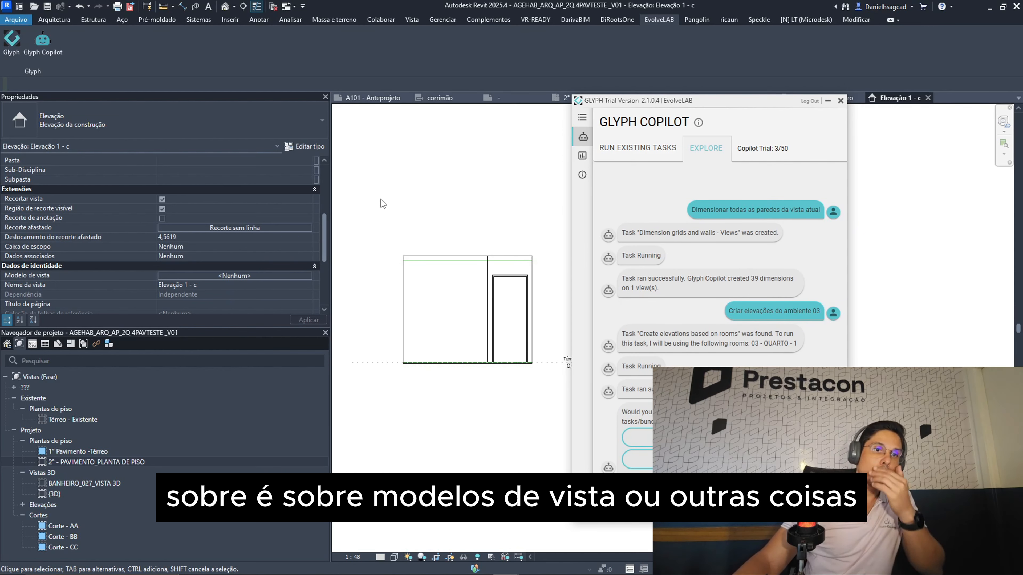
{"action": "left_click", "coordinate": [828, 101]}
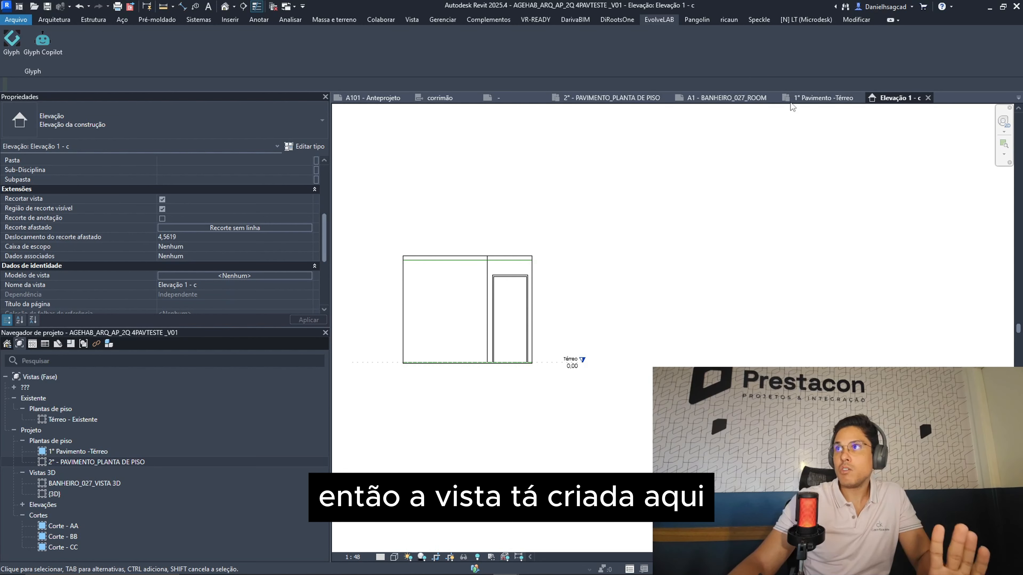
{"action": "left_click", "coordinate": [799, 99]}
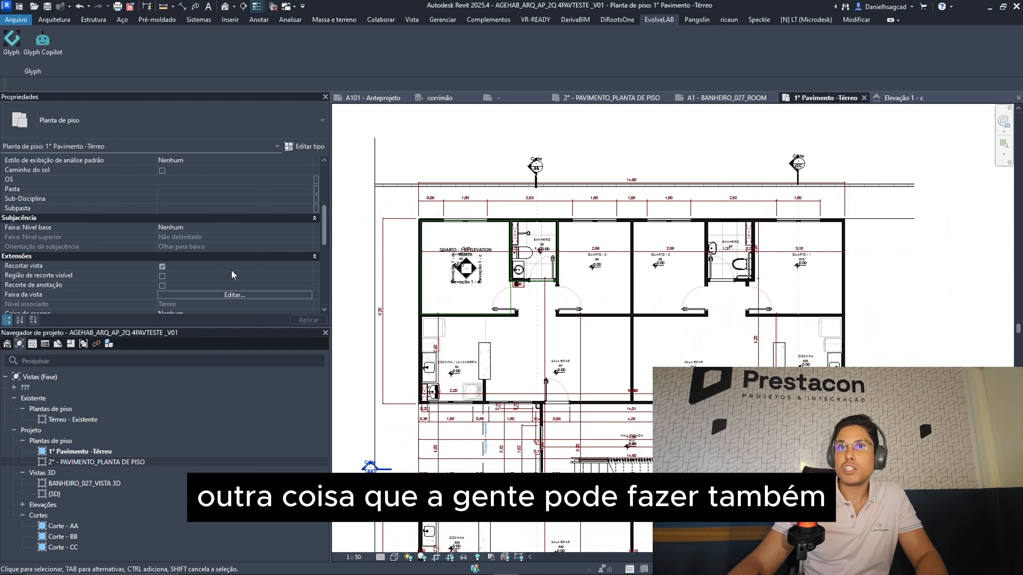
{"action": "left_click", "coordinate": [20, 45]}
{"action": "scroll", "coordinate": [572, 286], "scroll_direction": "up", "scroll_amount": 3}
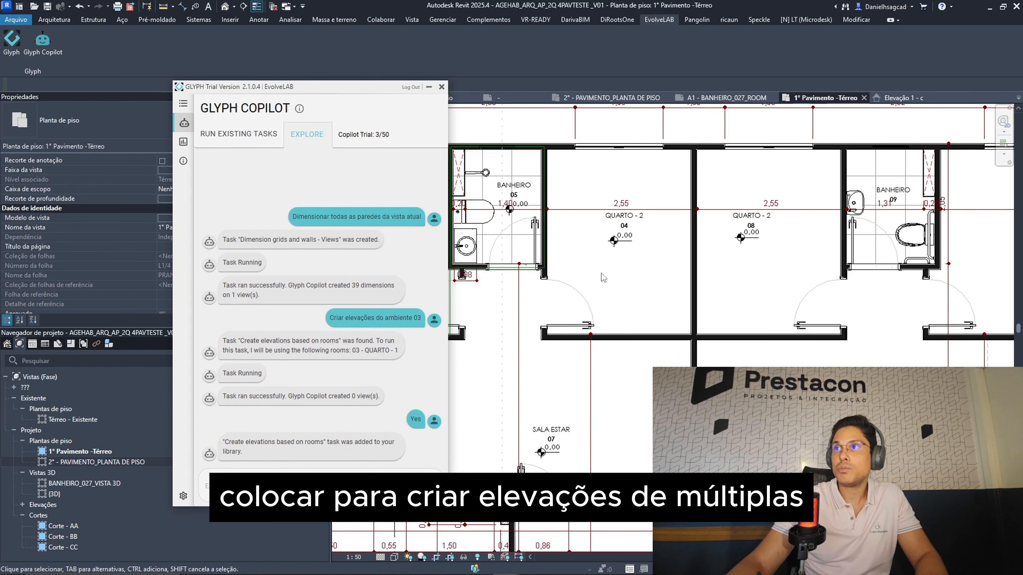
Send Glyph Copilot the prompt "Criar Elevações dos ambientes 05, 04 e 07".
{"action": "scroll", "coordinate": [606, 251], "scroll_direction": "down", "scroll_amount": 2}
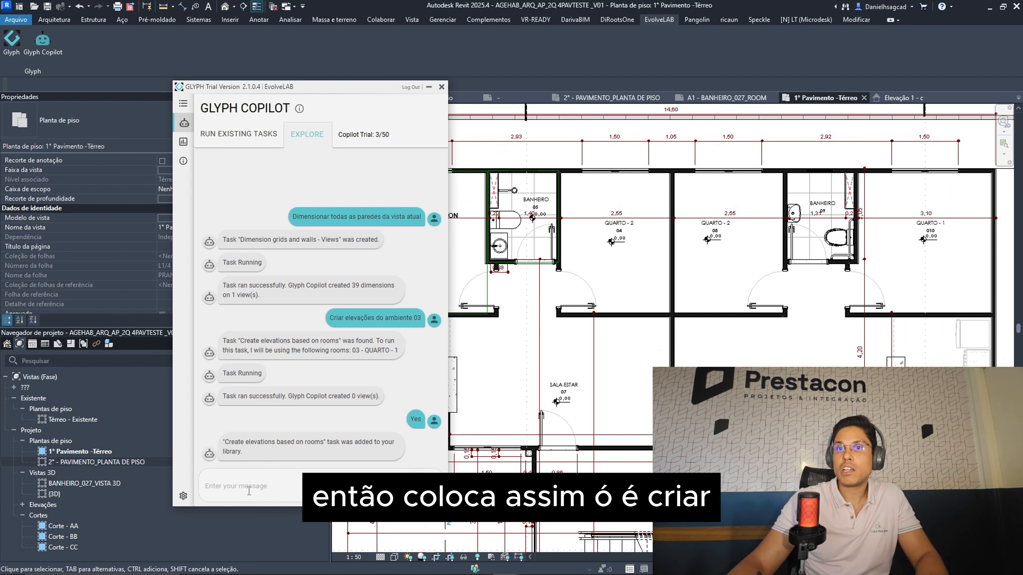
{"action": "left_click", "coordinate": [211, 478]}
{"action": "type", "text": "Cri"}
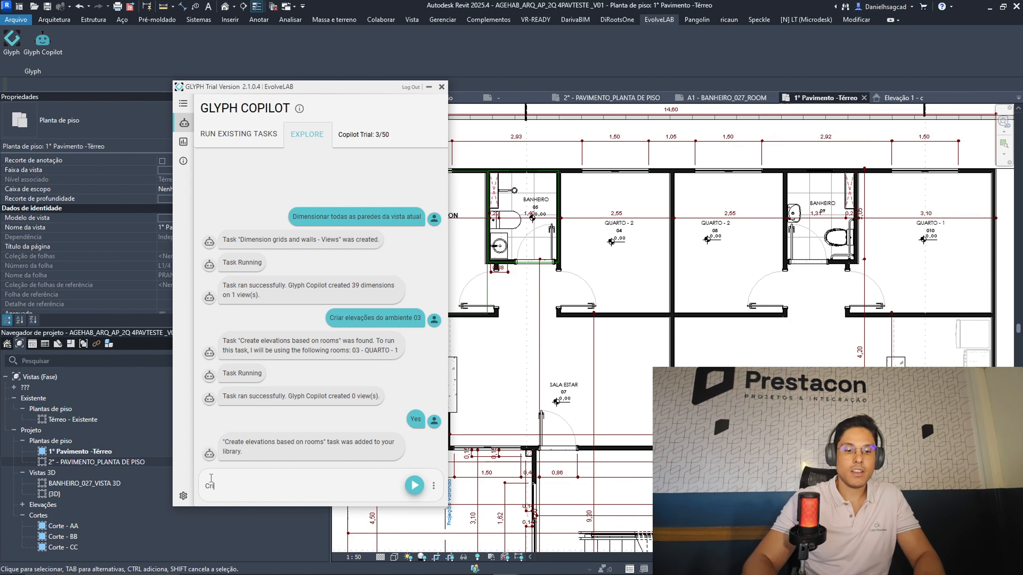
{"action": "type", "text": "ar Elevaçõ"}
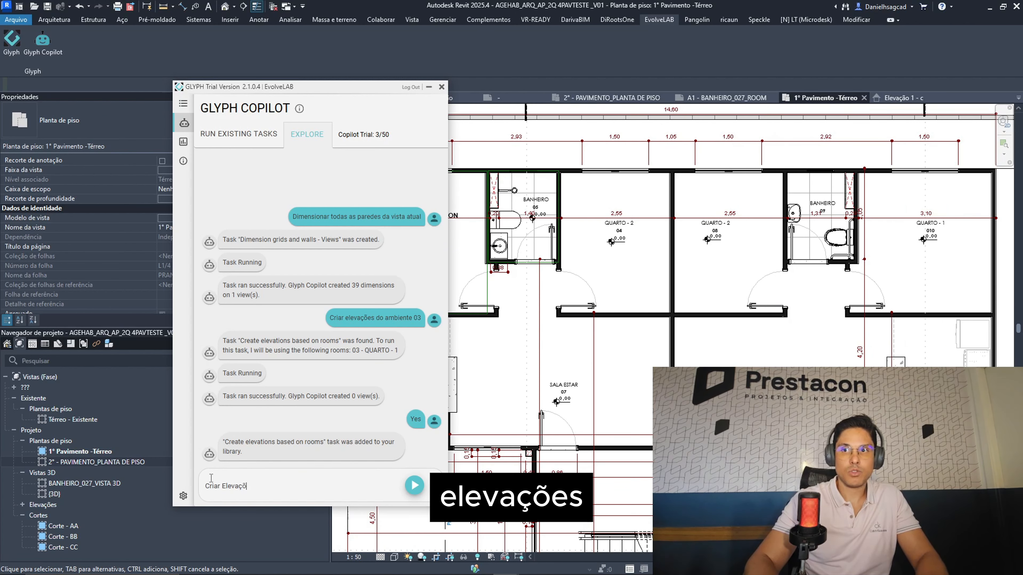
{"action": "type", "text": "es no"}
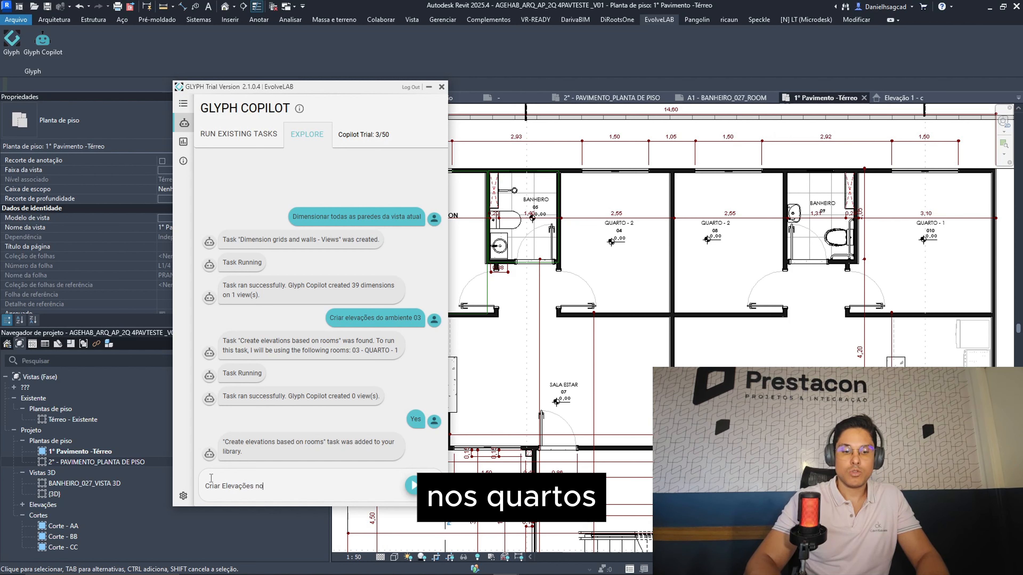
{"action": "type", "text": "s quart"}
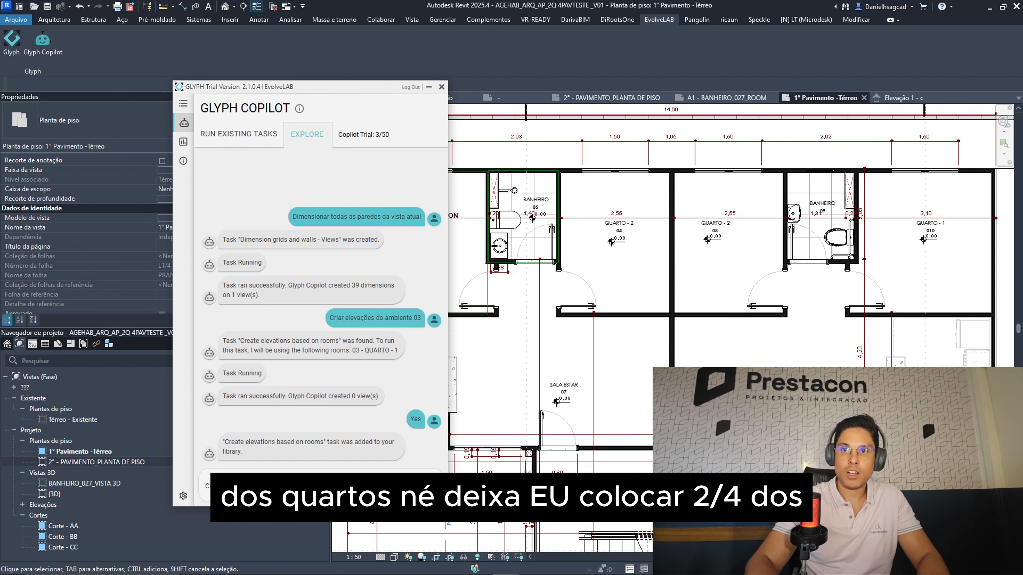
{"action": "type", "text": "dos q"}
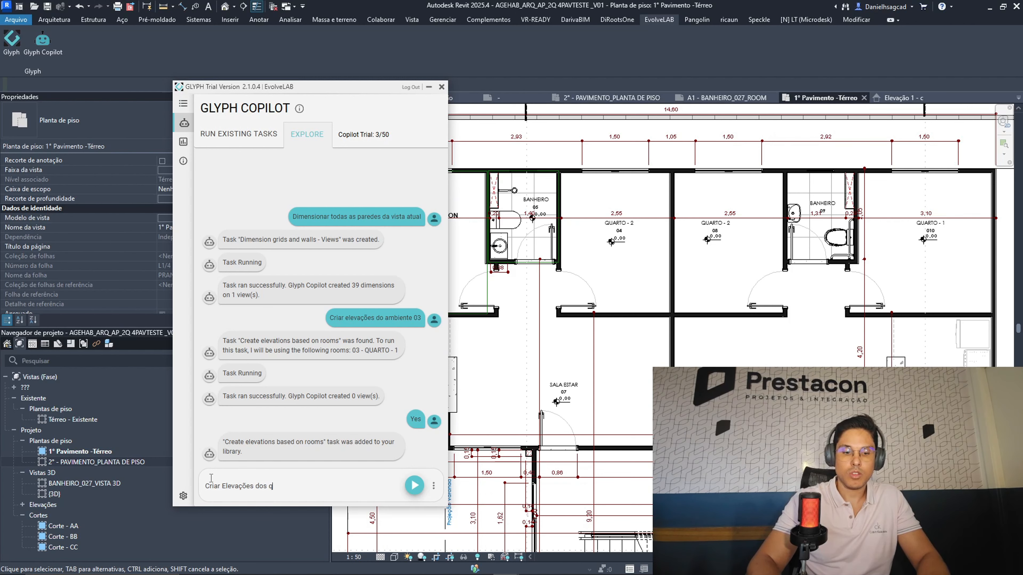
{"action": "type", "text": "uar"}
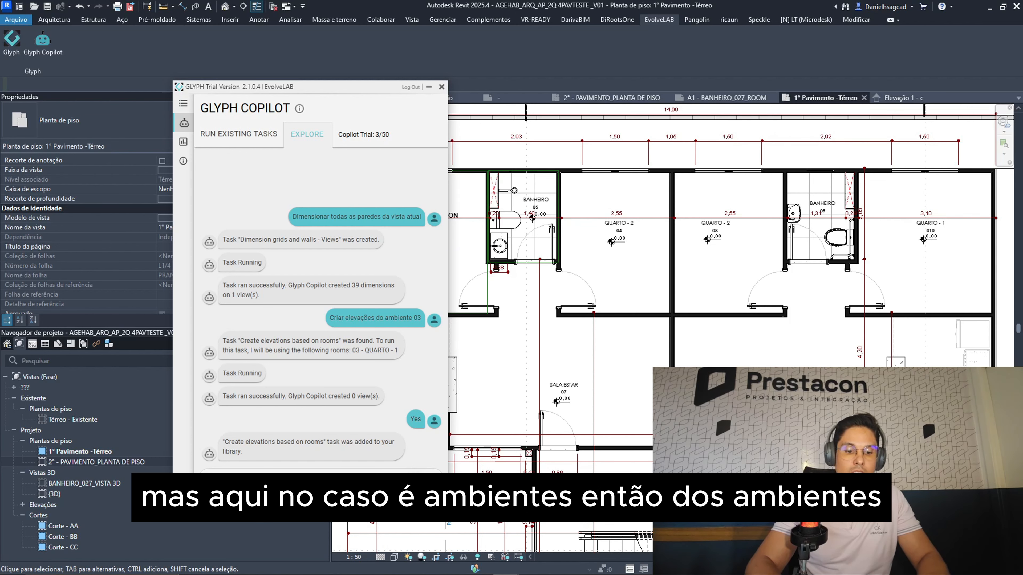
{"action": "type", "text": "ambientes"}
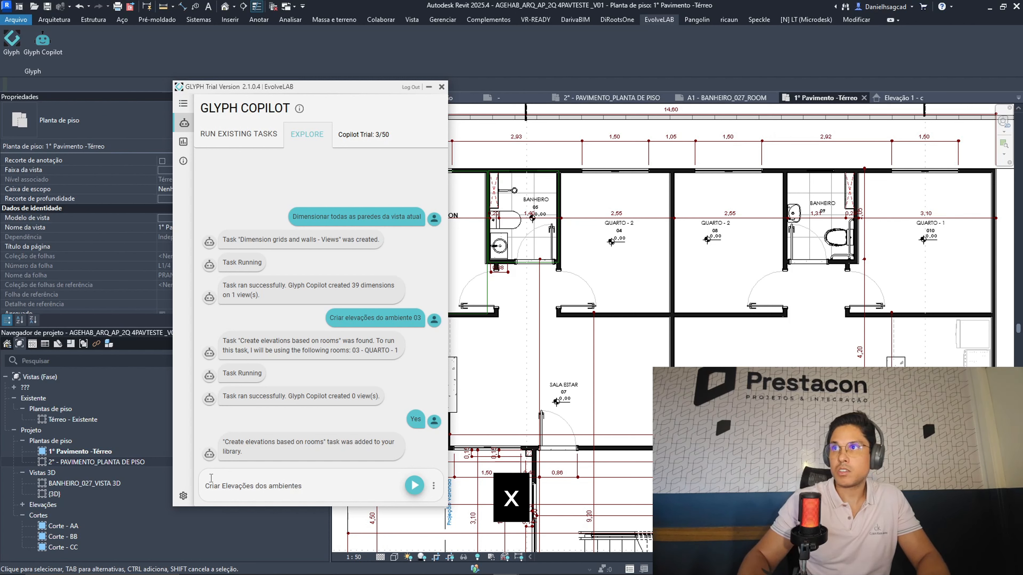
{"action": "type", "text": " 0"}
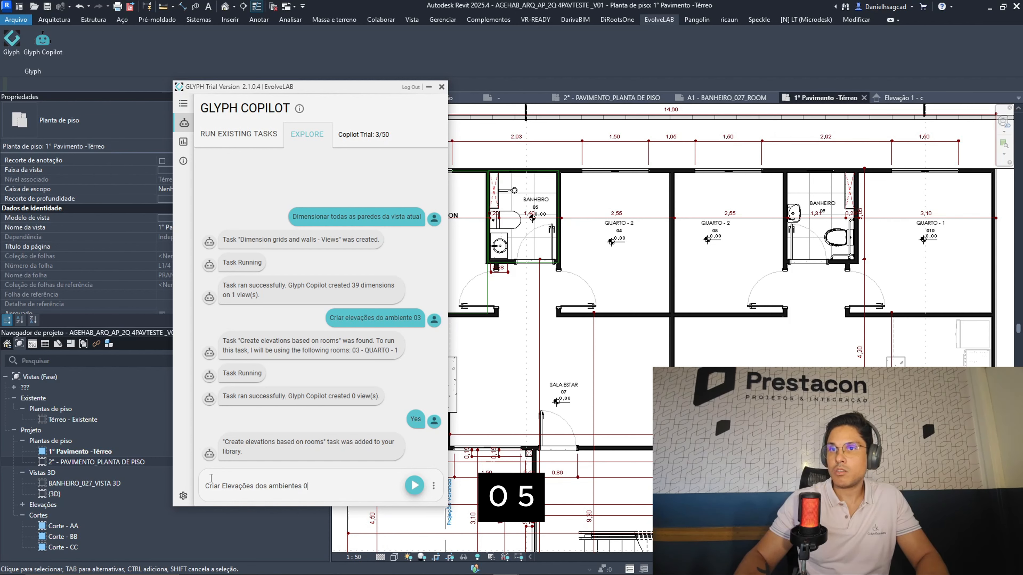
{"action": "type", "text": "5"}
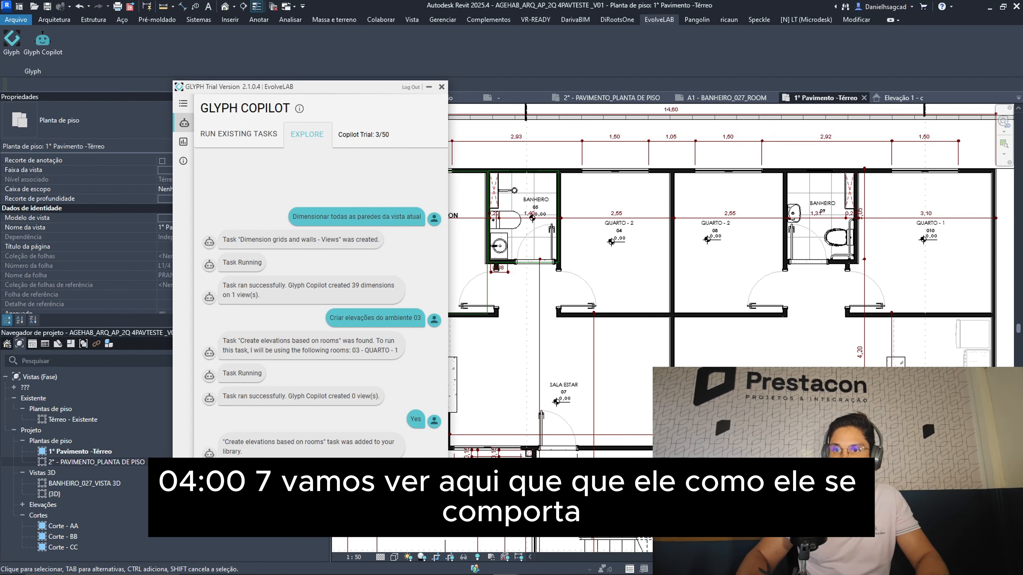
{"action": "key", "text": "Return"}
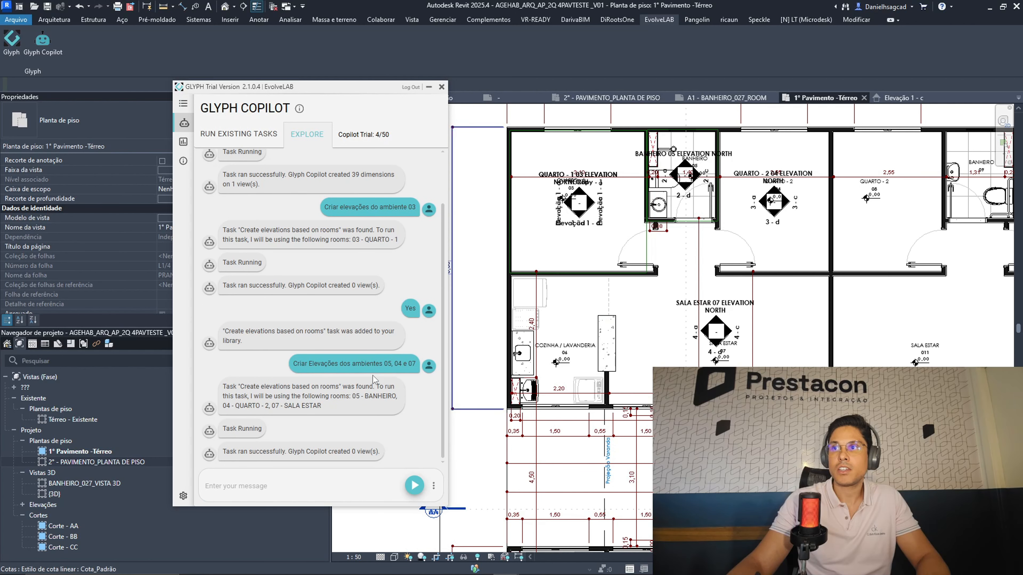
Inspect the elevation markers in BANHEIRO 05, QUARTO - 2 04 and SALA ESTAR 07 on the floor plan.
{"action": "scroll", "coordinate": [667, 192], "scroll_direction": "down", "scroll_amount": 3}
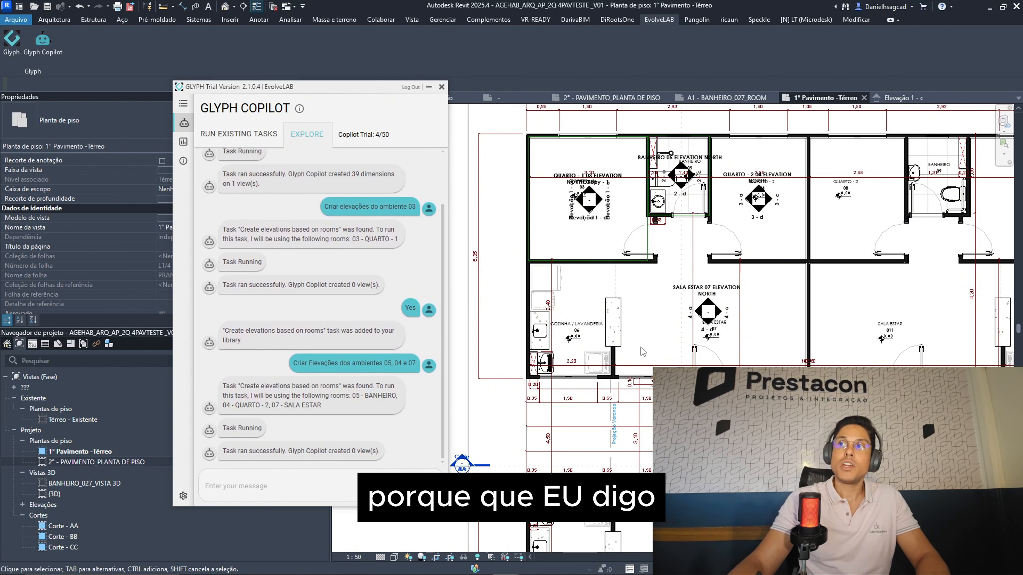
{"action": "scroll", "coordinate": [695, 313], "scroll_direction": "up", "scroll_amount": 3}
{"action": "scroll", "coordinate": [698, 317], "scroll_direction": "down", "scroll_amount": 4}
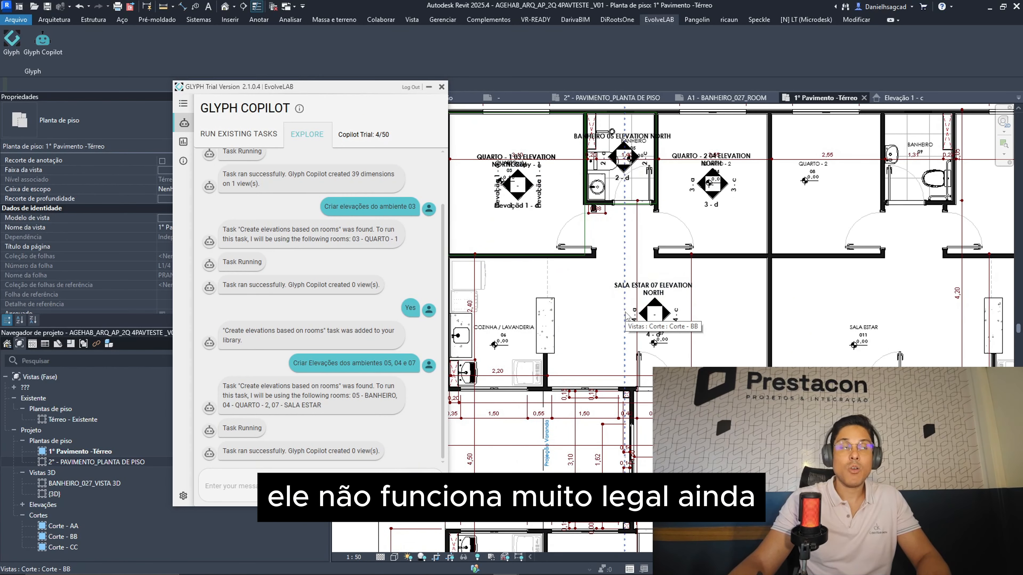
{"action": "scroll", "coordinate": [474, 251], "scroll_direction": "up", "scroll_amount": 3}
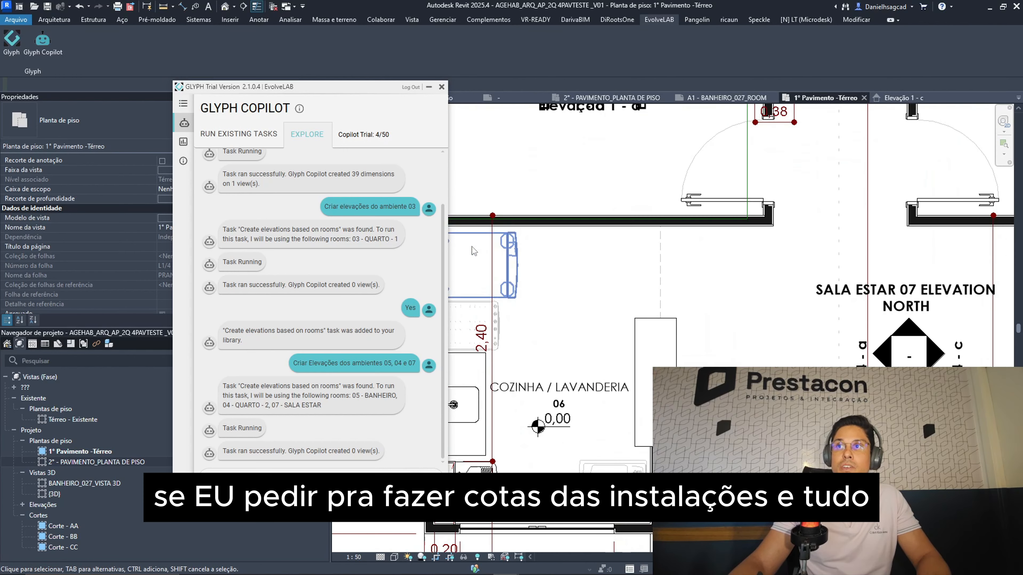
{"action": "scroll", "coordinate": [474, 251], "scroll_direction": "down", "scroll_amount": 3}
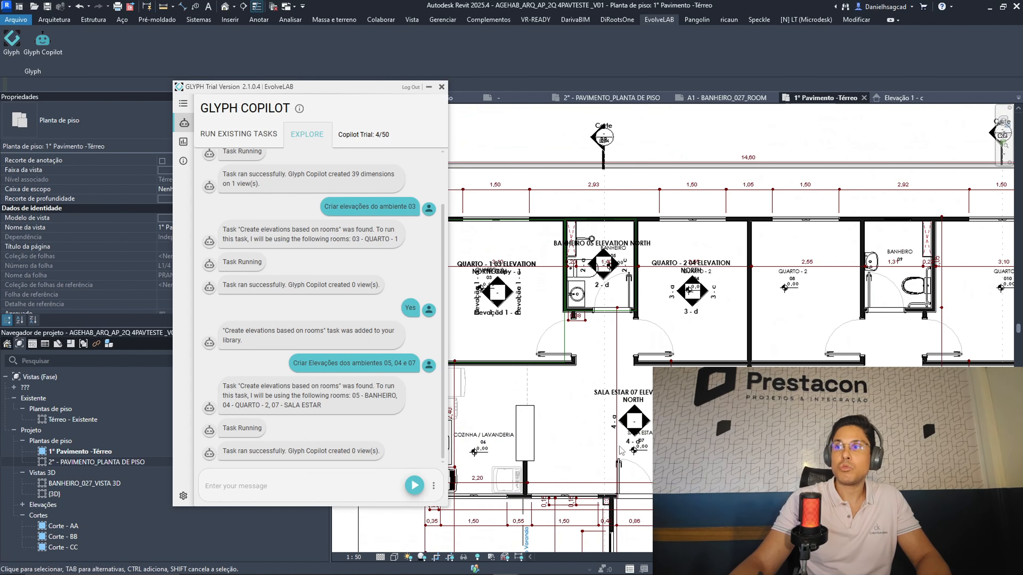
{"action": "scroll", "coordinate": [715, 289], "scroll_direction": "up", "scroll_amount": 2}
{"action": "scroll", "coordinate": [733, 277], "scroll_direction": "down", "scroll_amount": 2}
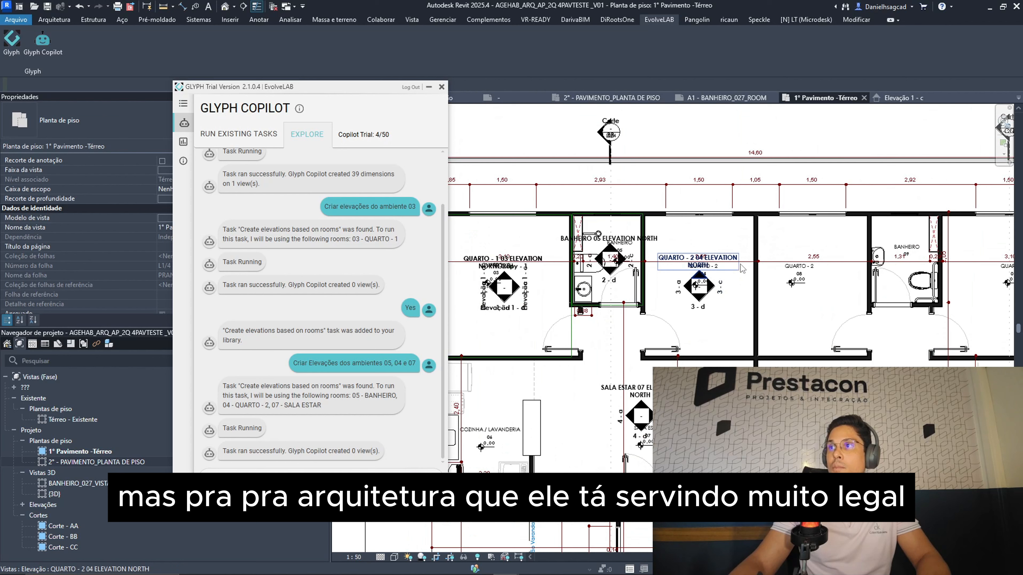
Move the horizontal dimension string across the bedrooms down beside the door openings, clear of the elevation markers, and look over the dimensioned plan.
{"action": "left_click", "coordinate": [772, 262]}
{"action": "left_click_drag", "start_coordinate": [772, 261], "coordinate": [788, 334]}
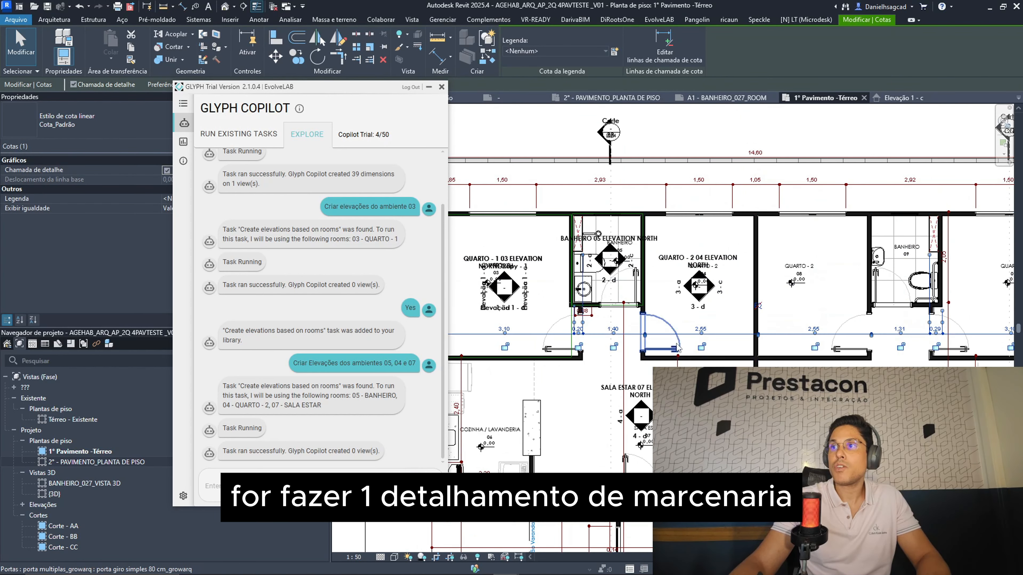
{"action": "scroll", "coordinate": [677, 348], "scroll_direction": "down", "scroll_amount": 3}
{"action": "scroll", "coordinate": [669, 345], "scroll_direction": "up", "scroll_amount": 4}
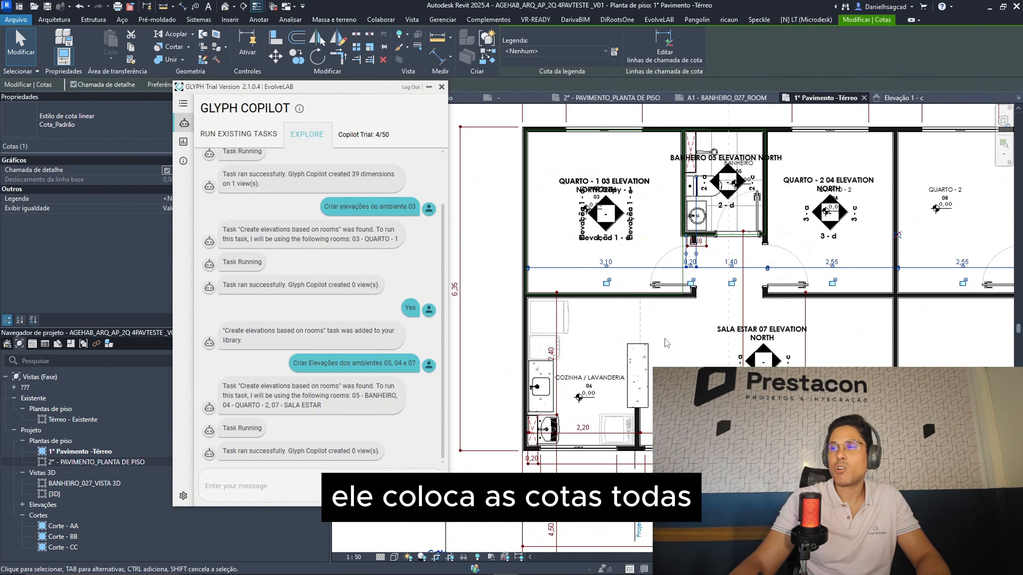
{"action": "scroll", "coordinate": [668, 344], "scroll_direction": "down", "scroll_amount": 3}
{"action": "middle_click_drag", "start_coordinate": [862, 268], "coordinate": [715, 187]}
{"action": "scroll", "coordinate": [765, 435], "scroll_direction": "up", "scroll_amount": 3}
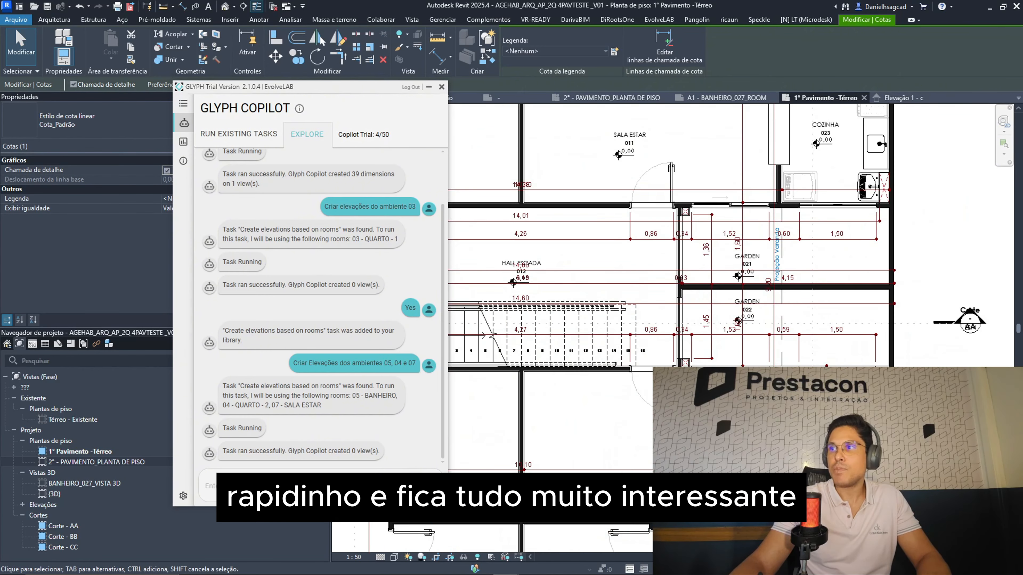
{"action": "scroll", "coordinate": [849, 402], "scroll_direction": "down", "scroll_amount": 4}
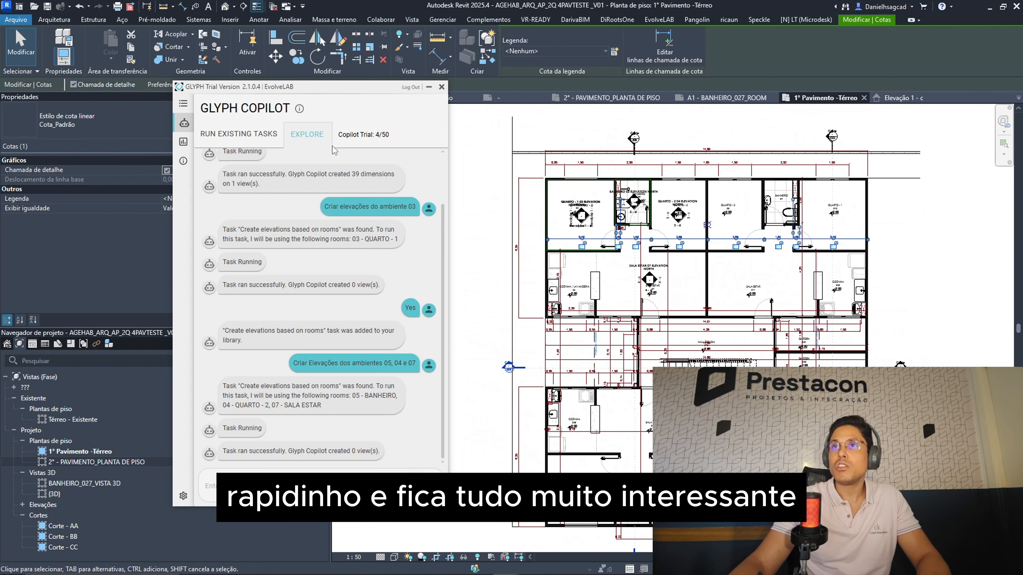
Find the saved "Create elevations based on rooms" task in the Glyph task library and review the rooms selected in its properties.
{"action": "left_click", "coordinate": [184, 103]}
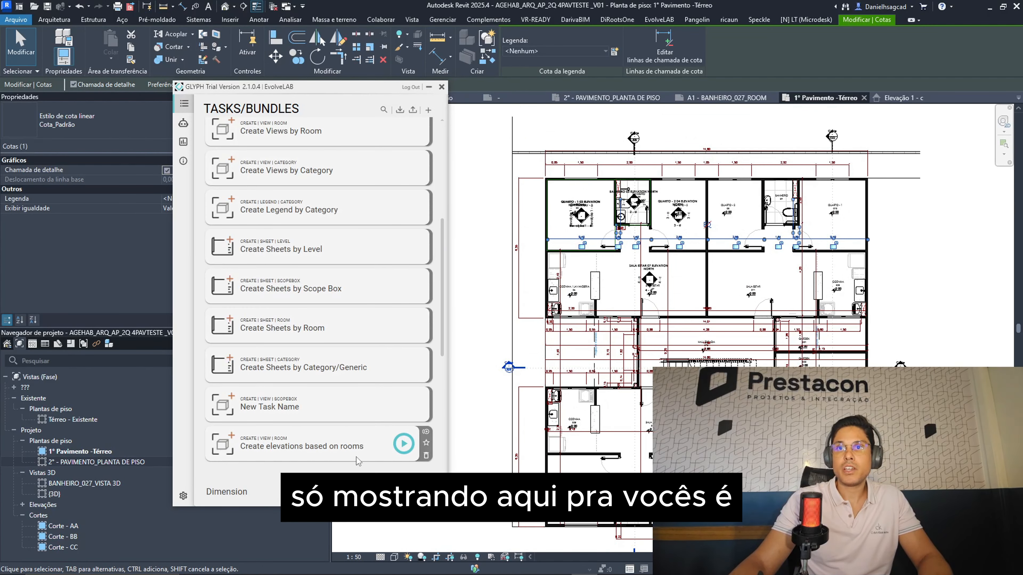
{"action": "mouse_move", "coordinate": [421, 448]}
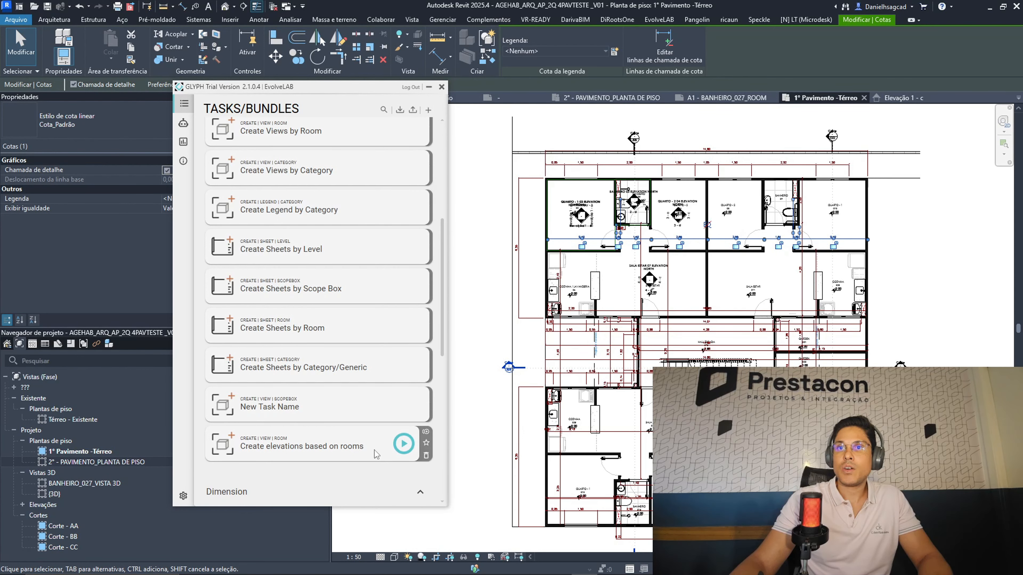
{"action": "scroll", "coordinate": [611, 243], "scroll_direction": "up", "scroll_amount": 5}
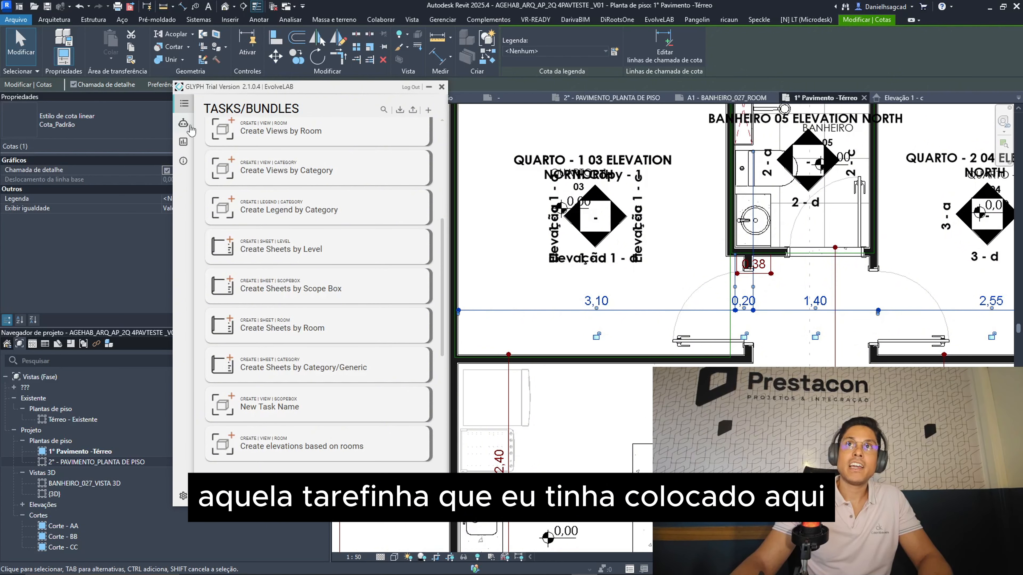
{"action": "left_click", "coordinate": [184, 123]}
{"action": "left_click", "coordinate": [307, 134]}
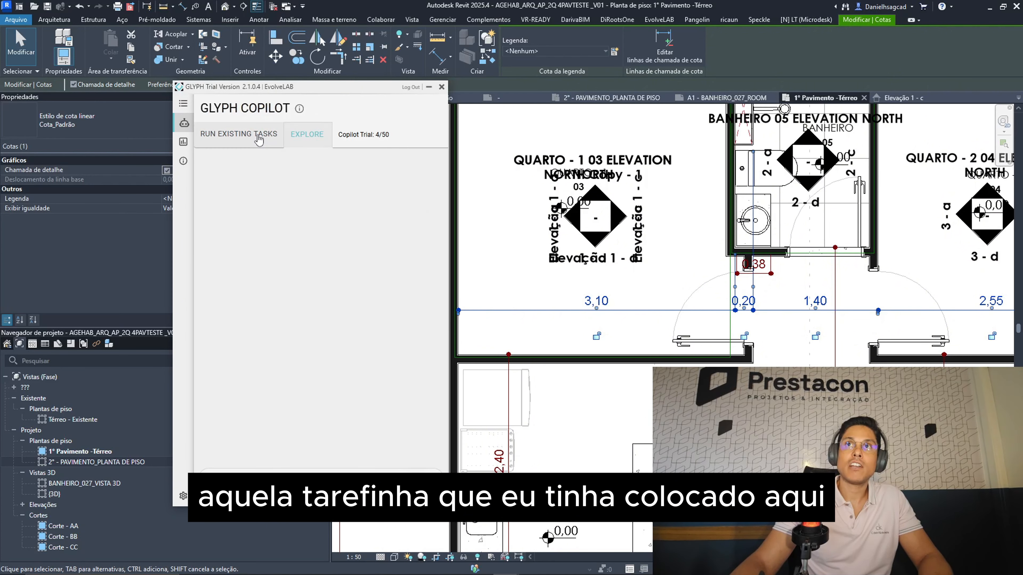
{"action": "left_click", "coordinate": [184, 104]}
{"action": "scroll", "coordinate": [312, 382], "scroll_direction": "down", "scroll_amount": 5}
{"action": "scroll", "coordinate": [312, 382], "scroll_direction": "down", "scroll_amount": 4}
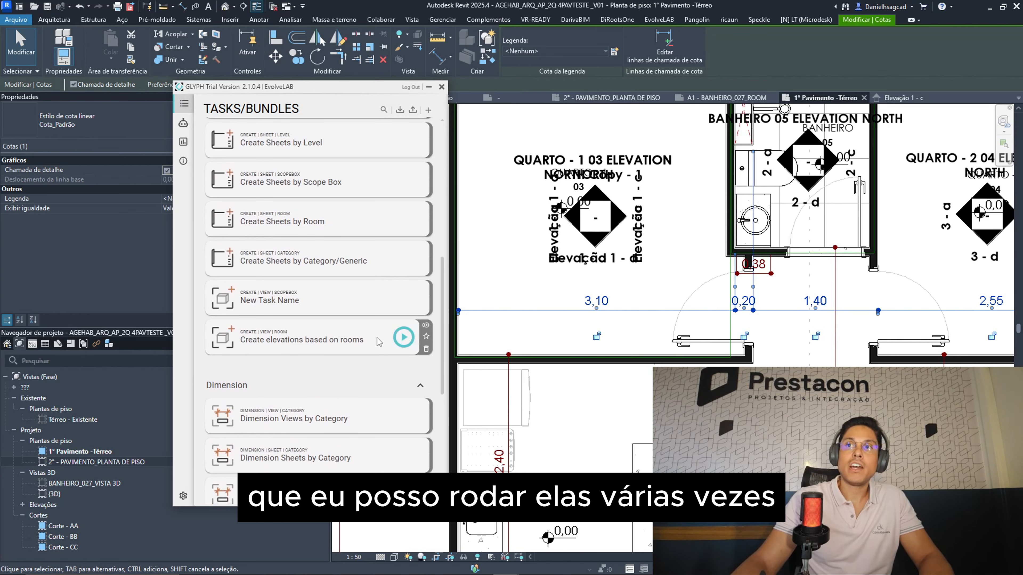
{"action": "left_click", "coordinate": [342, 342]}
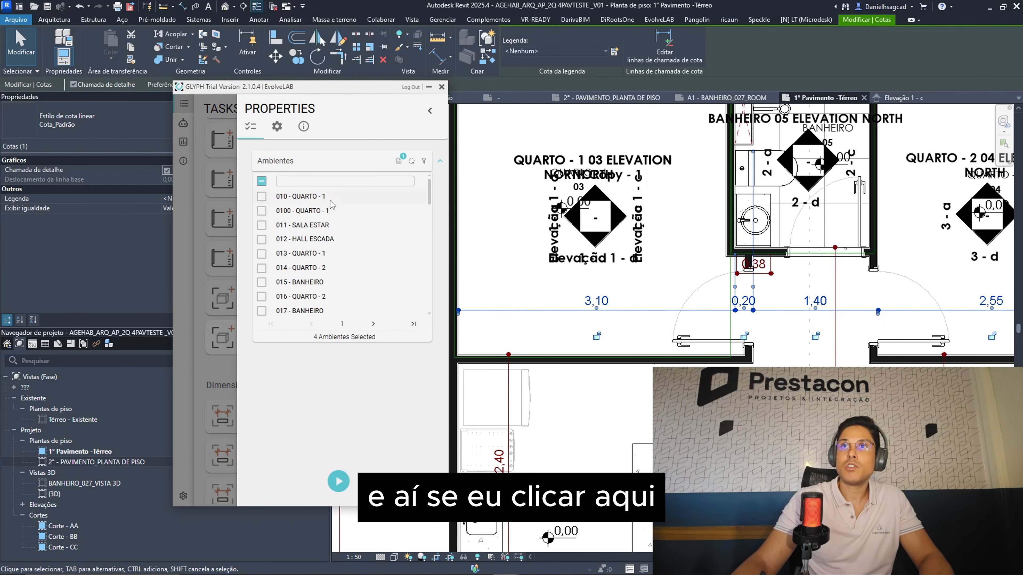
{"action": "scroll", "coordinate": [306, 242], "scroll_direction": "down", "scroll_amount": 5}
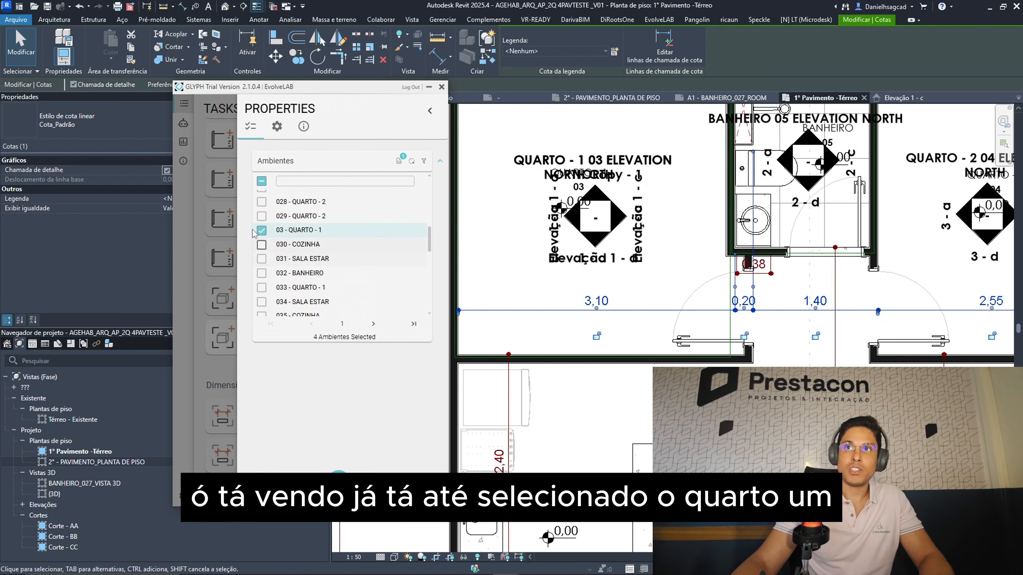
Deselect the dimension string and move the QUARTO - 1 03 room tag up, clear of the overlapping elevation markers.
{"action": "key", "text": "Escape"}
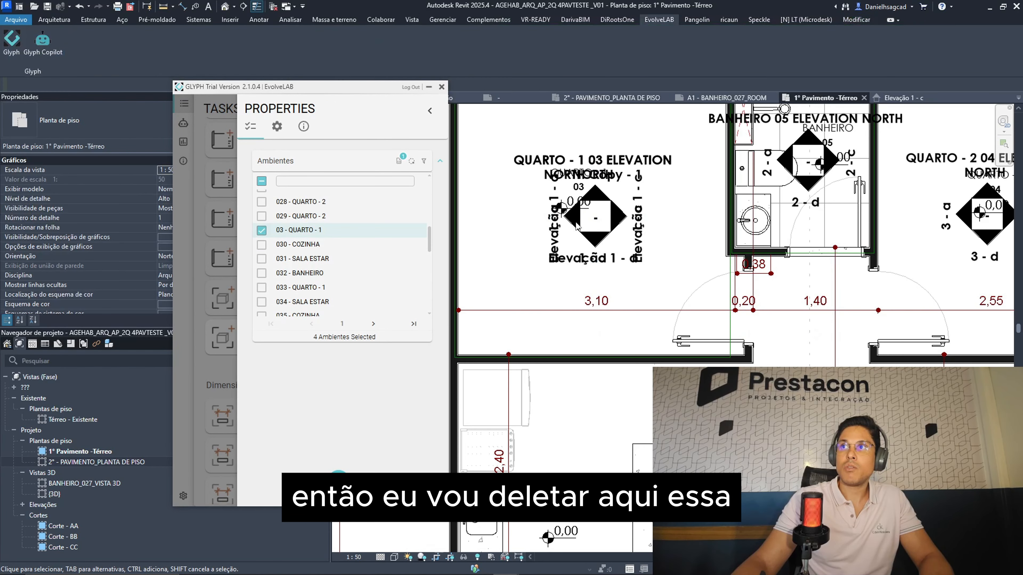
{"action": "left_click", "coordinate": [578, 189]}
{"action": "left_click_drag", "start_coordinate": [579, 189], "coordinate": [565, 132]}
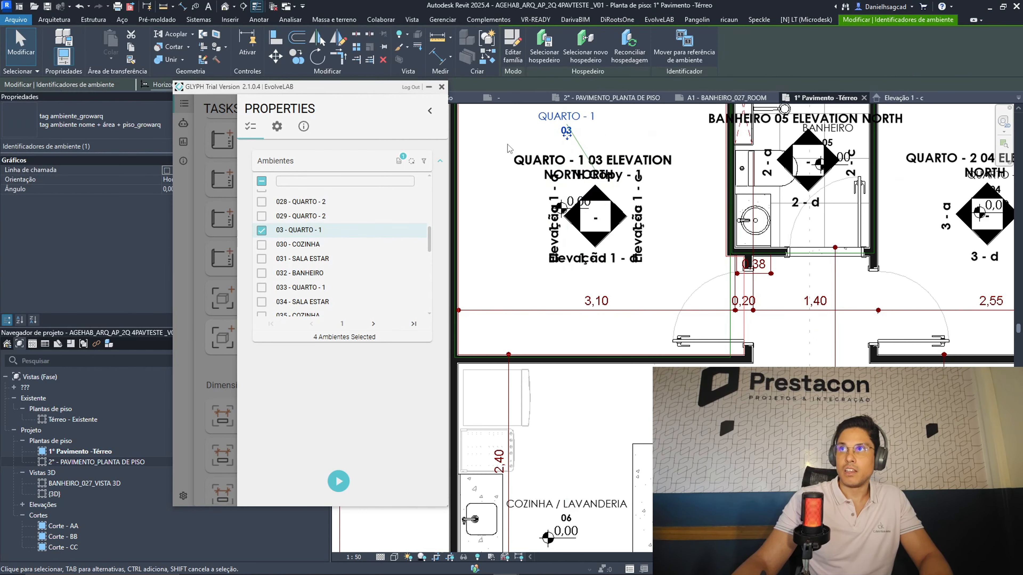
Delete all the overlapping elevation markers in QUARTO - 1 together with their elevation views.
{"action": "left_click_drag", "start_coordinate": [500, 142], "coordinate": [679, 290]}
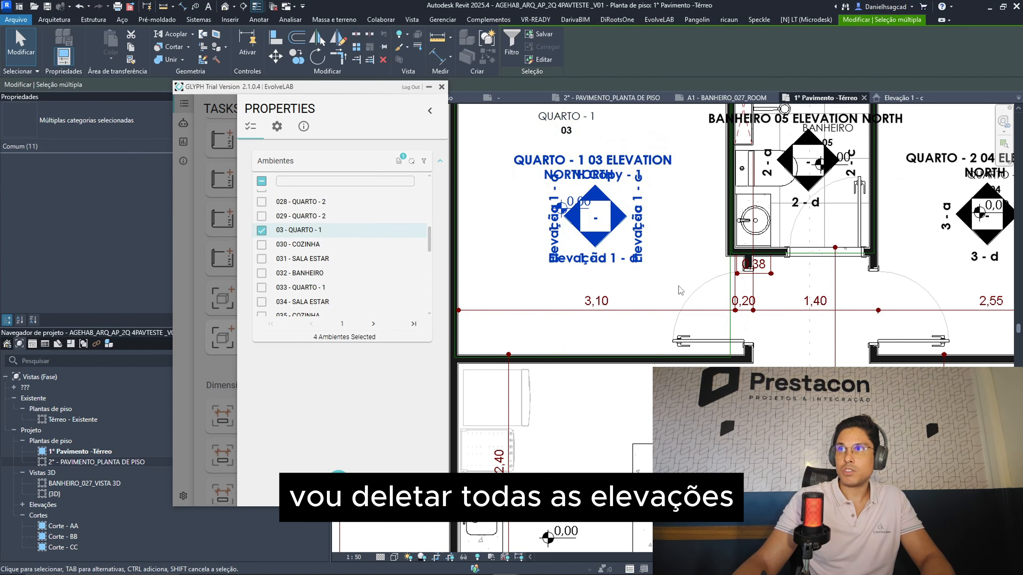
{"action": "key", "text": "Delete"}
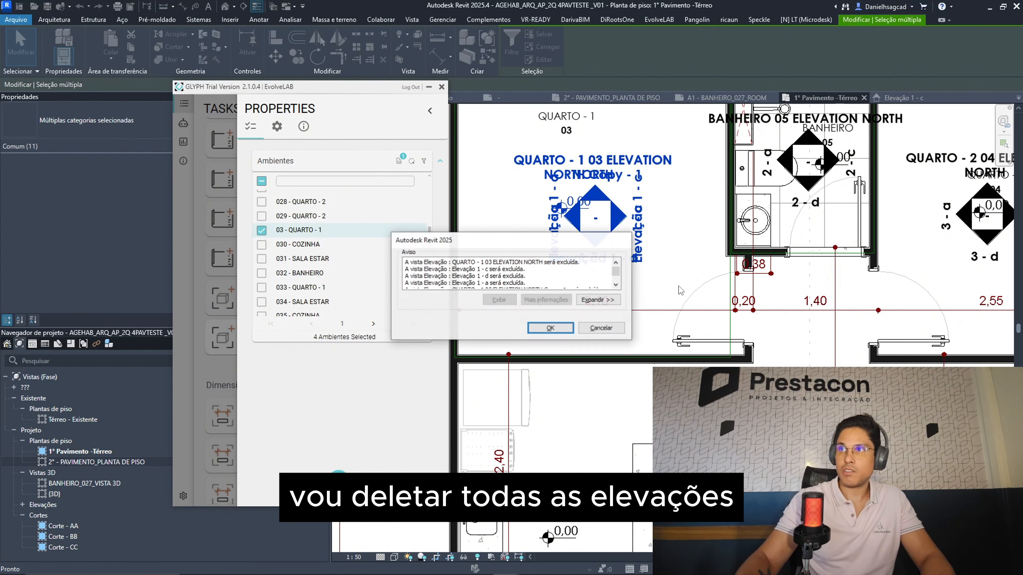
{"action": "left_click", "coordinate": [550, 328]}
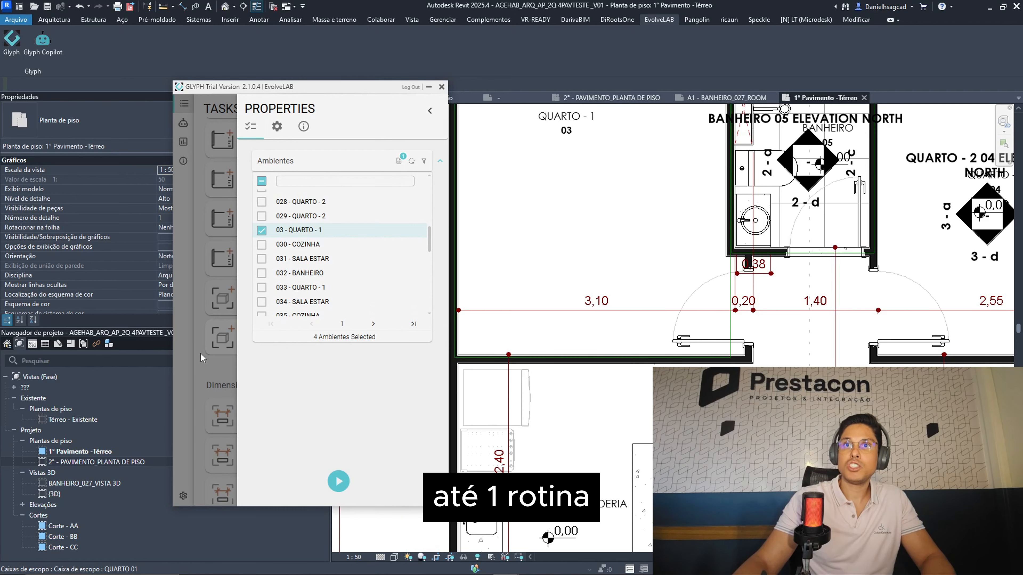
Close the task properties and run the saved "Create elevations based on rooms" task again.
{"action": "left_click", "coordinate": [197, 342]}
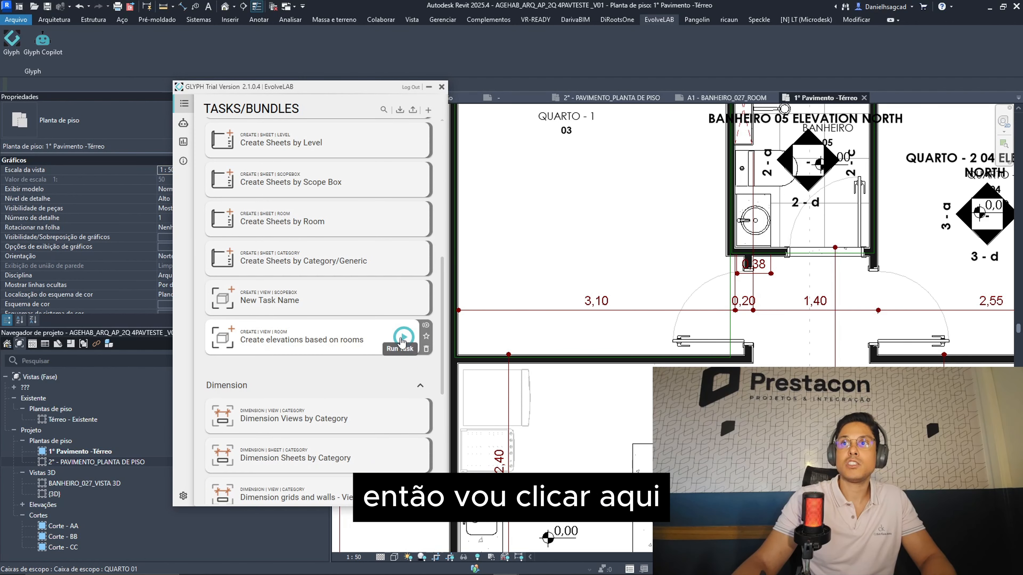
{"action": "left_click", "coordinate": [403, 338]}
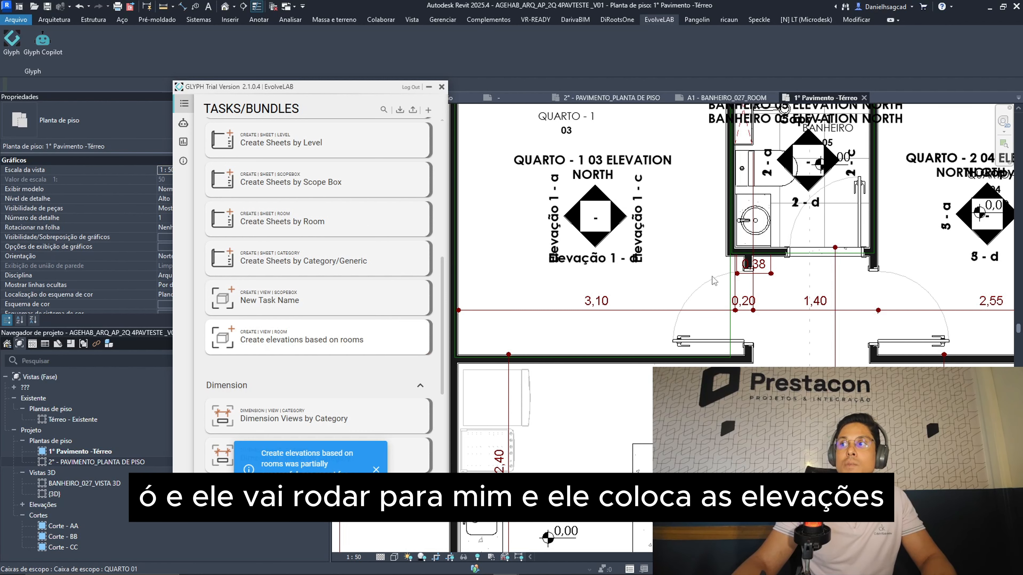
{"action": "scroll", "coordinate": [640, 275], "scroll_direction": "down", "scroll_amount": 3}
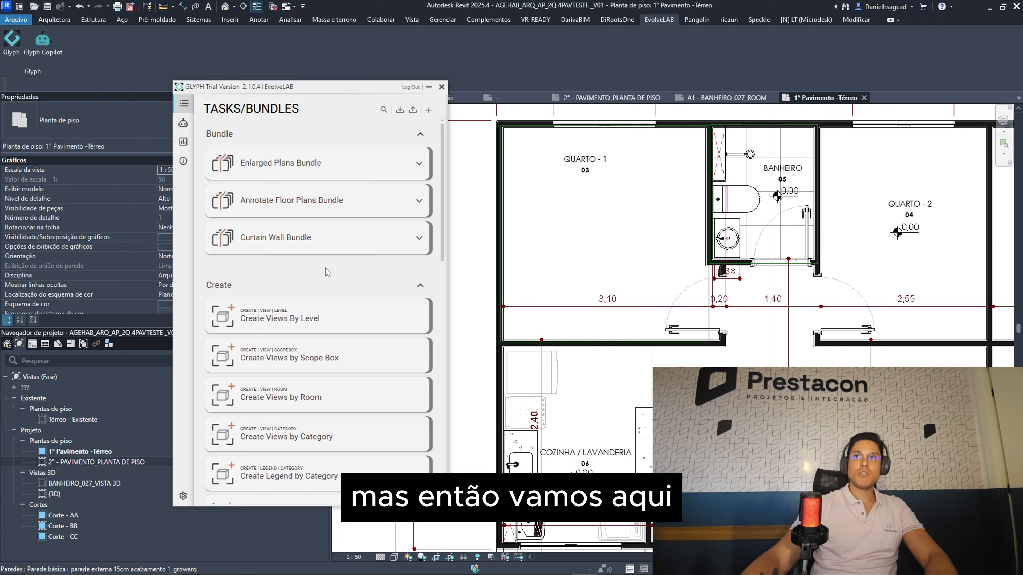
Run the Create Views By Level task for the levels 2° - Pavimento, 3° - Pavimento and 4° - Pavimento.
{"action": "scroll", "coordinate": [327, 273], "scroll_direction": "down", "scroll_amount": 8}
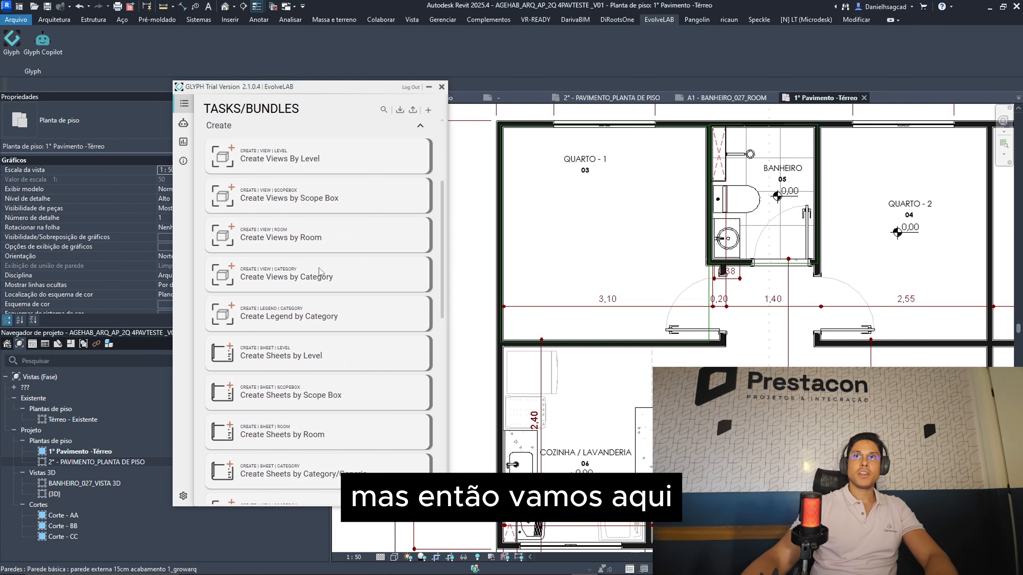
{"action": "scroll", "coordinate": [318, 268], "scroll_direction": "up", "scroll_amount": 8}
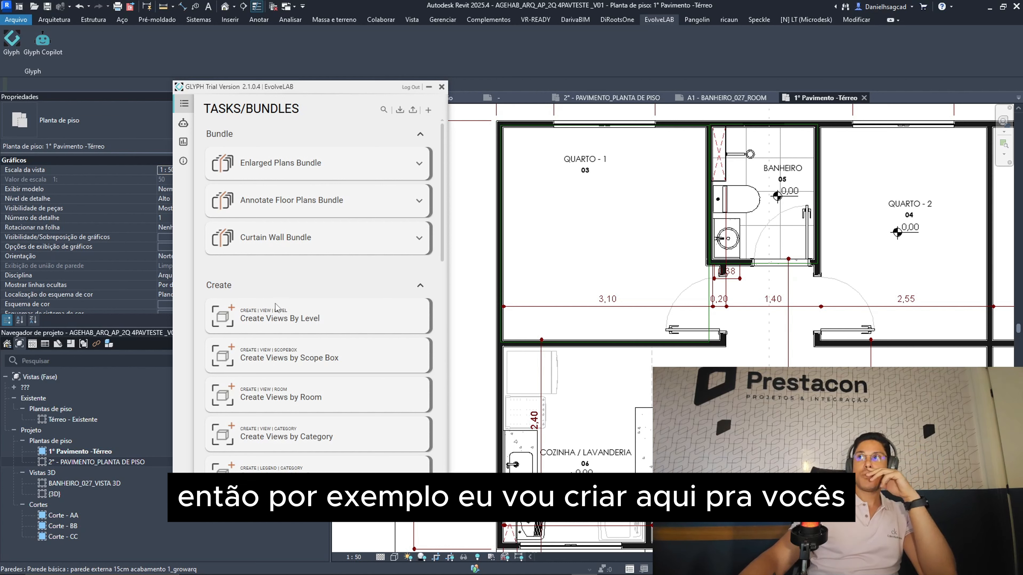
{"action": "scroll", "coordinate": [285, 300], "scroll_direction": "down", "scroll_amount": 3}
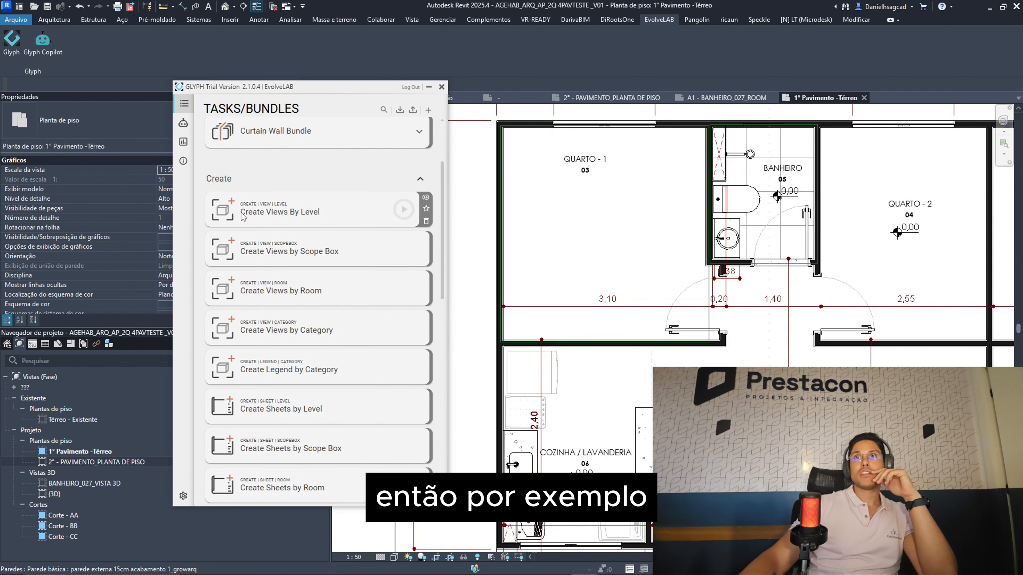
{"action": "scroll", "coordinate": [642, 234], "scroll_direction": "down", "scroll_amount": 2}
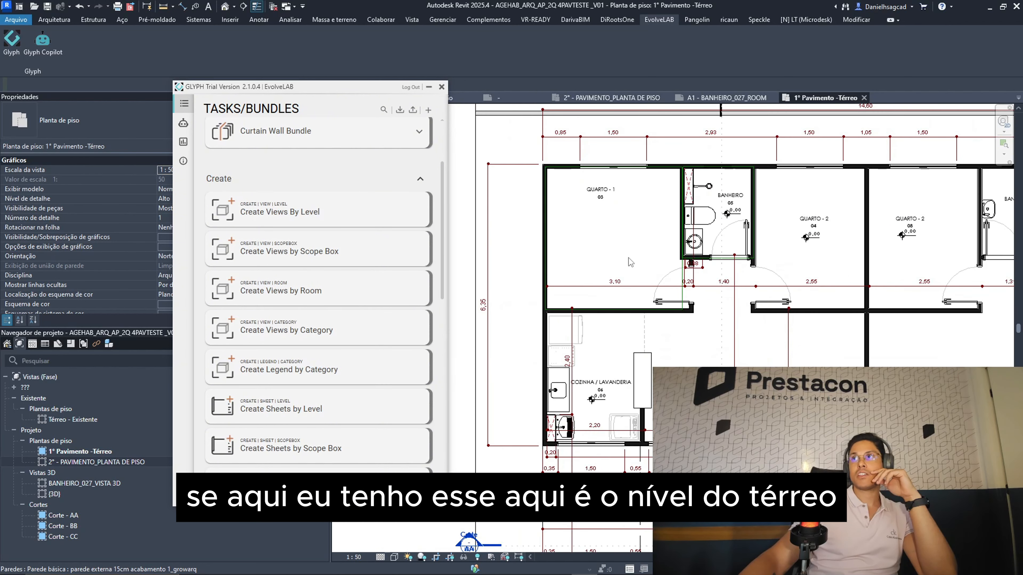
{"action": "left_click", "coordinate": [304, 216]}
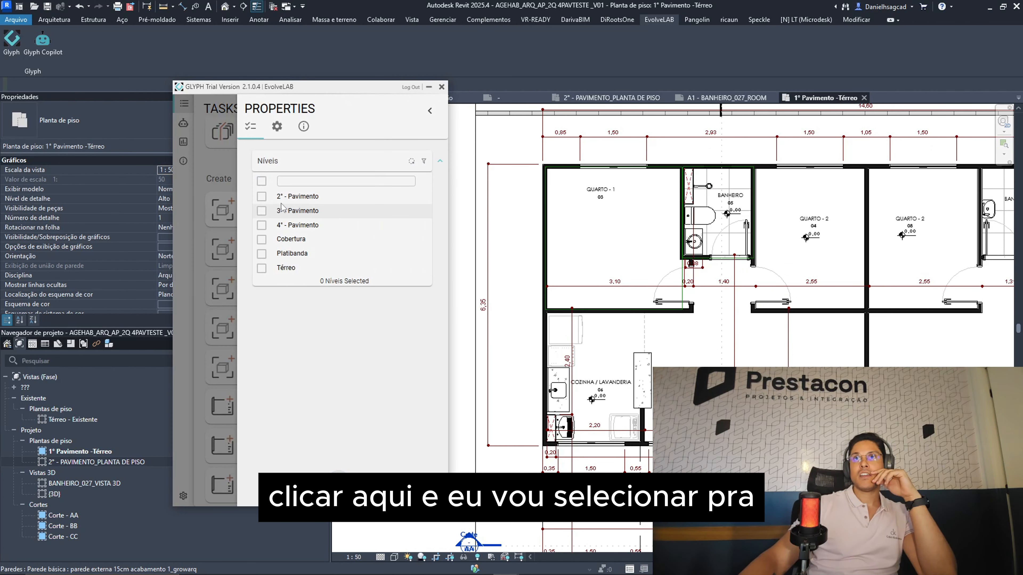
{"action": "left_click", "coordinate": [261, 196]}
{"action": "left_click", "coordinate": [262, 210]}
{"action": "left_click", "coordinate": [262, 225]}
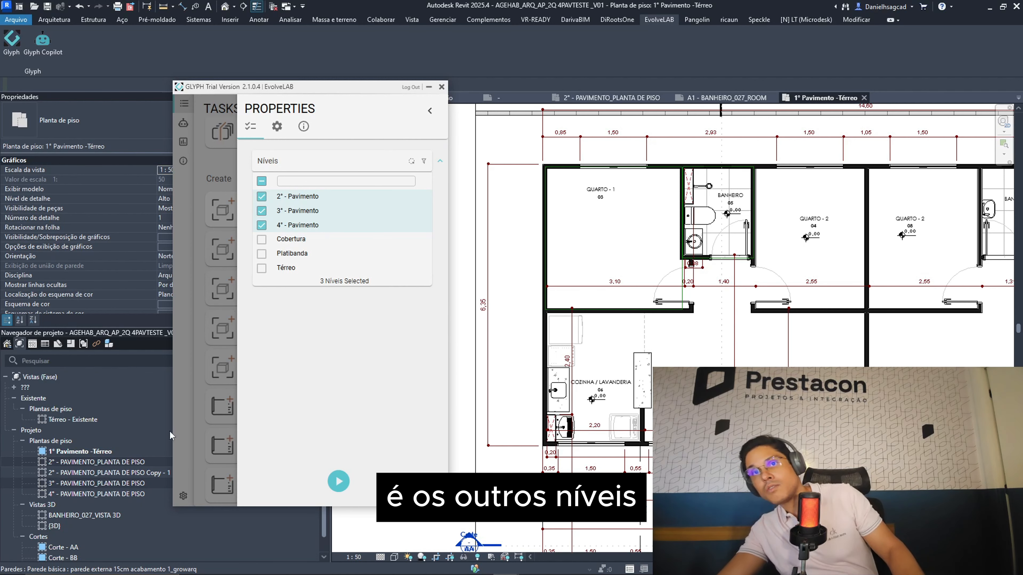
Review the task's Make Planta de piso settings, including the view creation setting, naming scheme parts and the Uppercase option.
{"action": "left_click", "coordinate": [278, 128]}
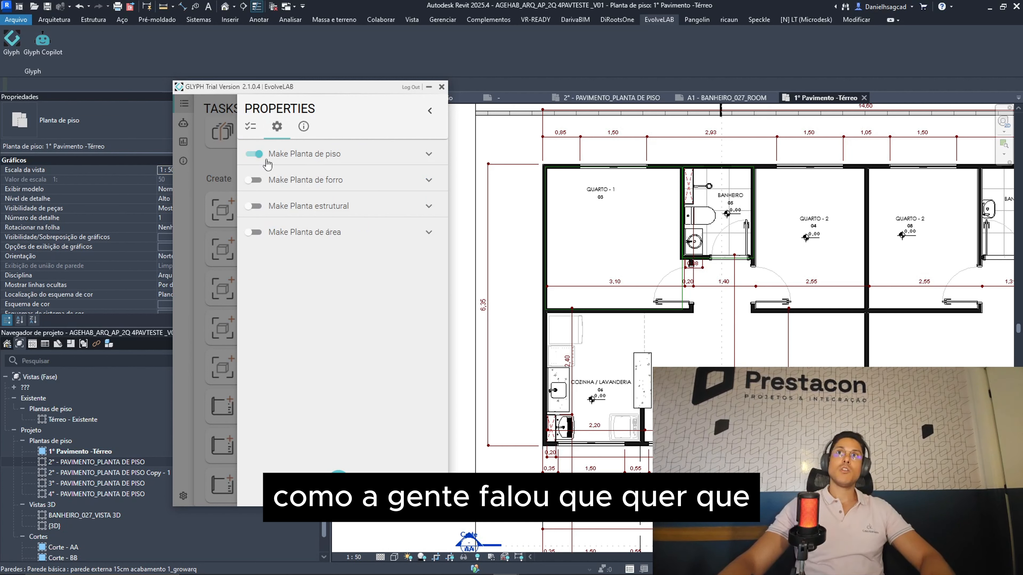
{"action": "left_click", "coordinate": [328, 158]}
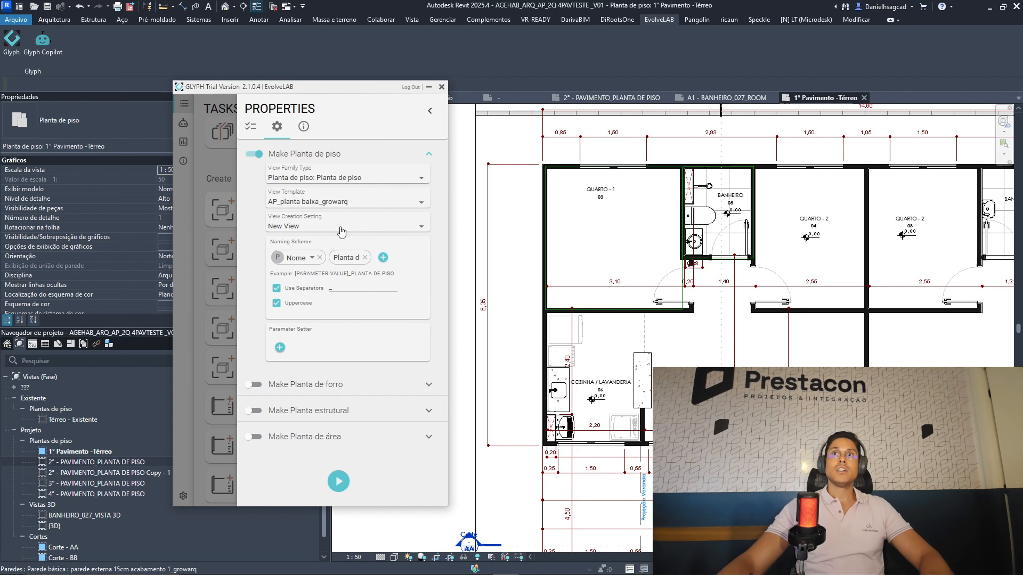
{"action": "left_click", "coordinate": [325, 227]}
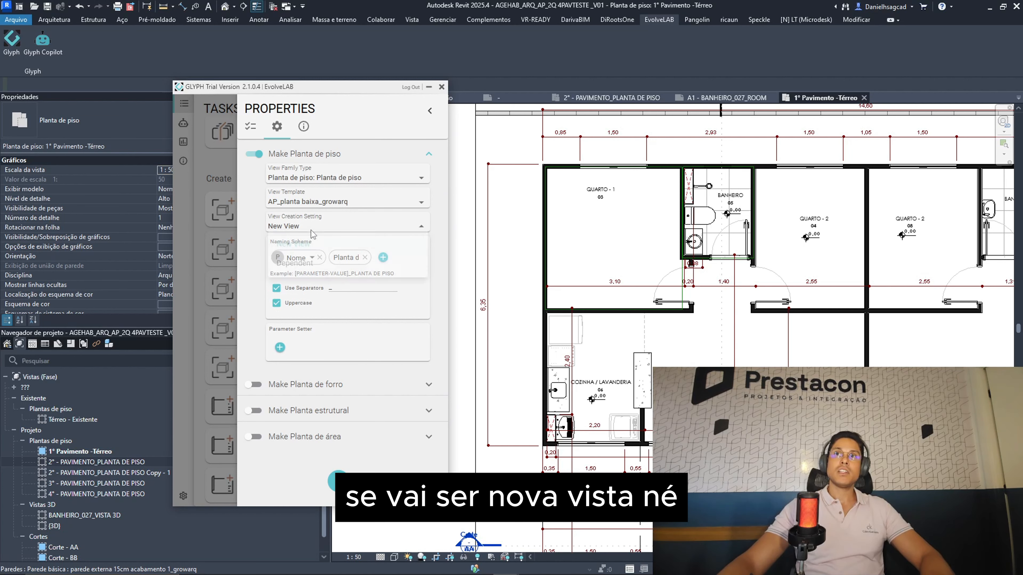
{"action": "left_click", "coordinate": [248, 213]}
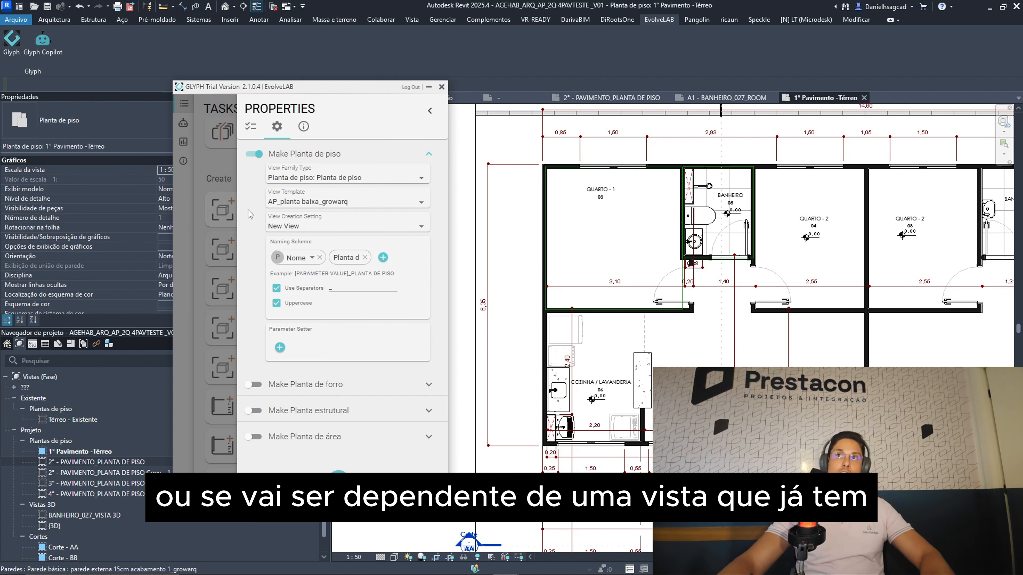
{"action": "left_click", "coordinate": [313, 259]}
{"action": "left_click", "coordinate": [306, 281]}
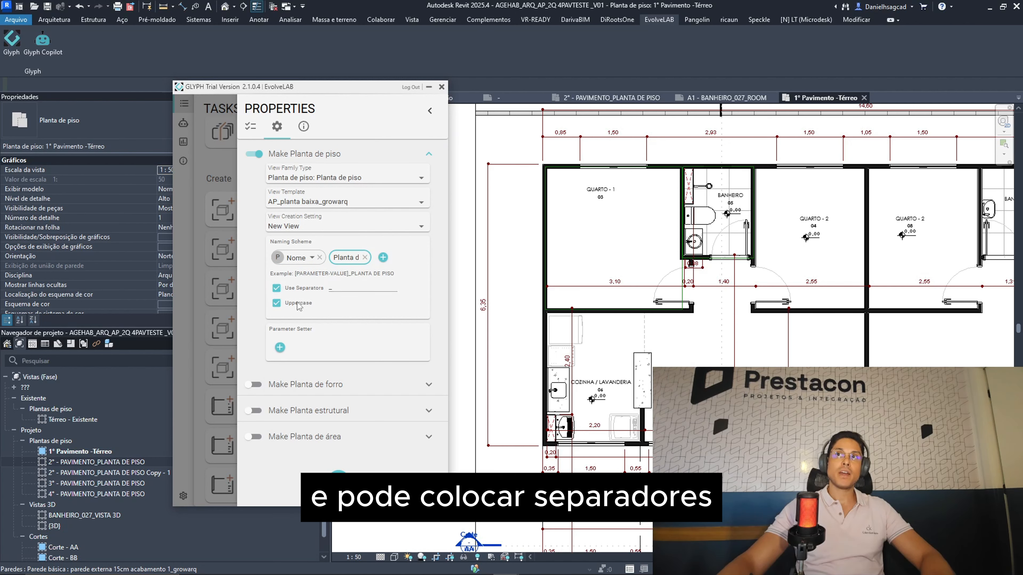
{"action": "left_click", "coordinate": [277, 303]}
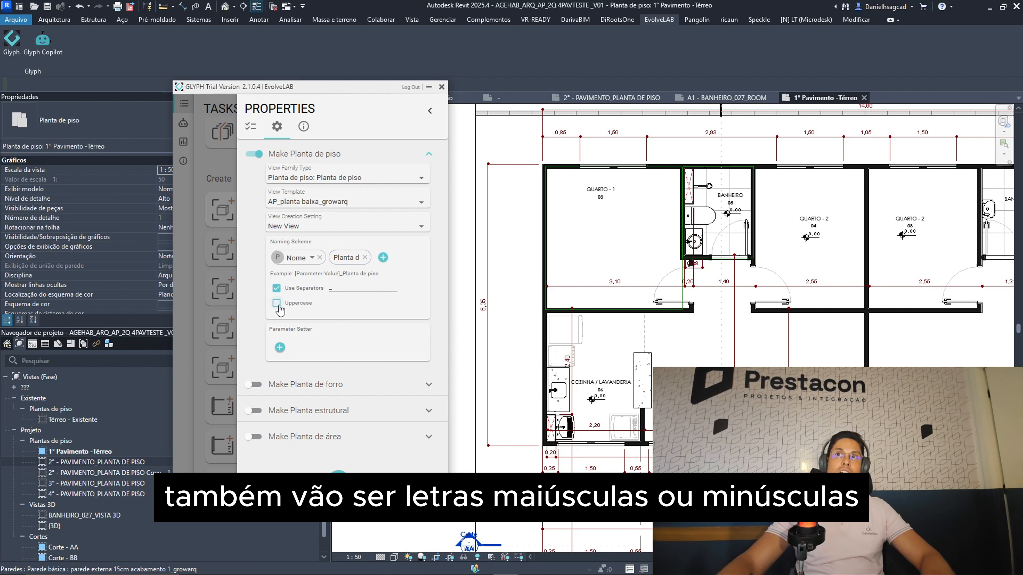
Add the Reprovado parameter to the end of the floor plan naming scheme and run the Create Views By Level task.
{"action": "left_click", "coordinate": [383, 258]}
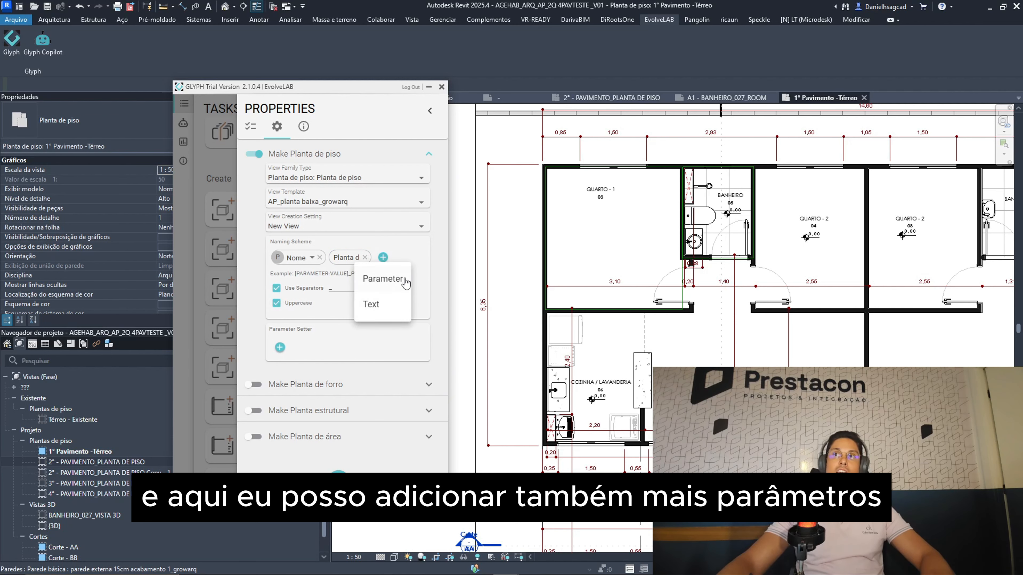
{"action": "left_click", "coordinate": [388, 279]}
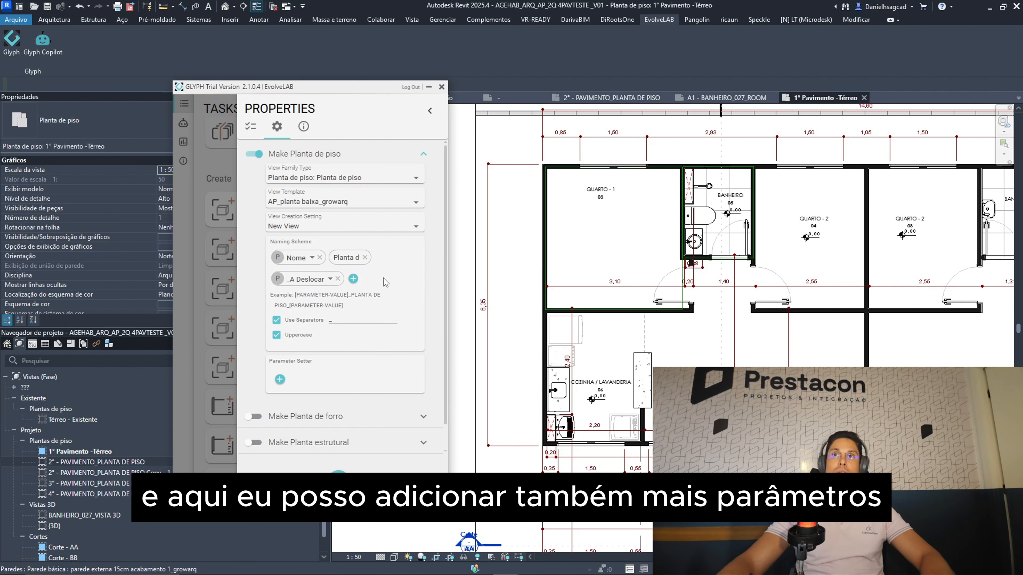
{"action": "left_click", "coordinate": [331, 279]}
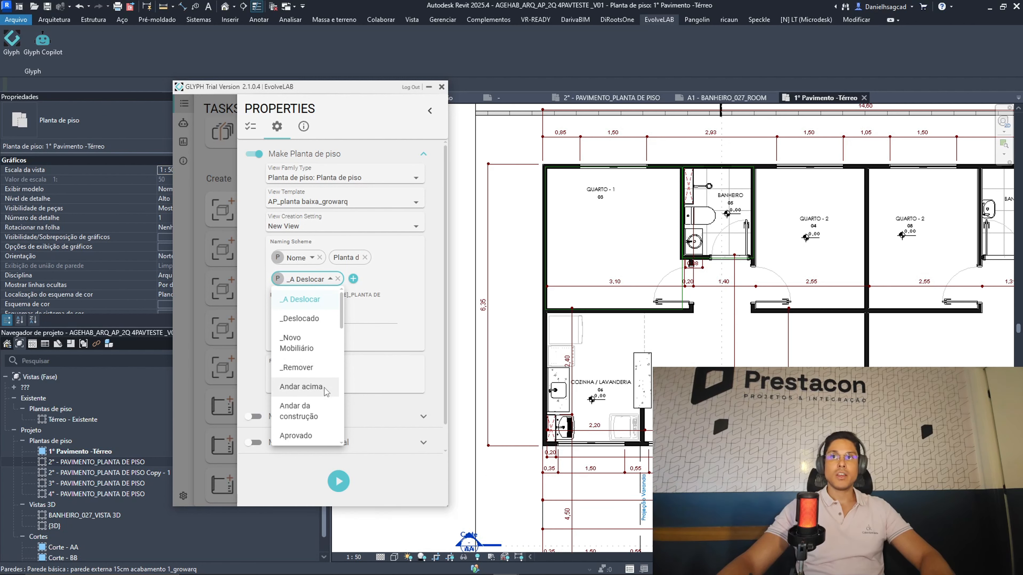
{"action": "scroll", "coordinate": [325, 390], "scroll_direction": "down", "scroll_amount": 5}
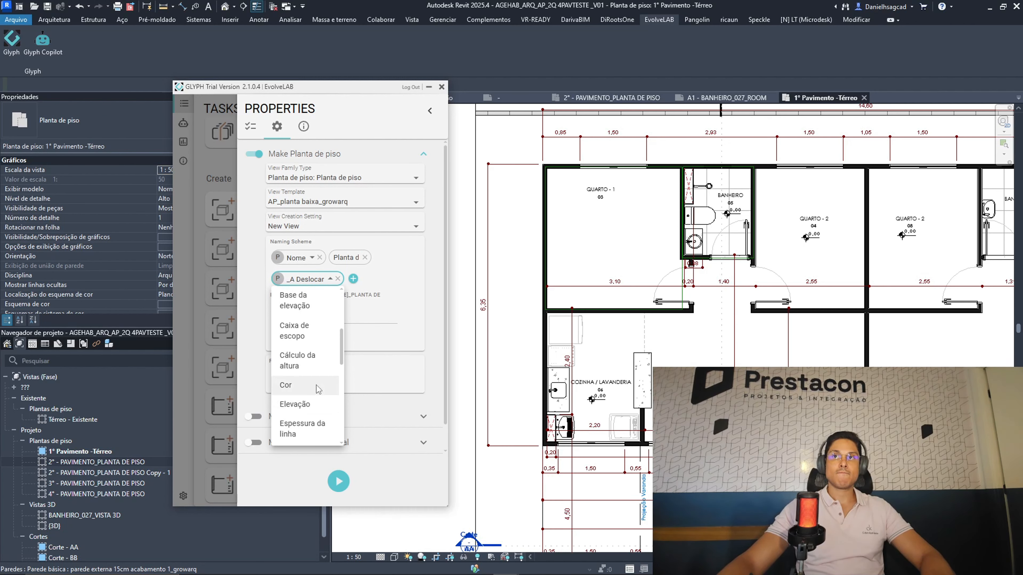
{"action": "scroll", "coordinate": [316, 399], "scroll_direction": "down", "scroll_amount": 3}
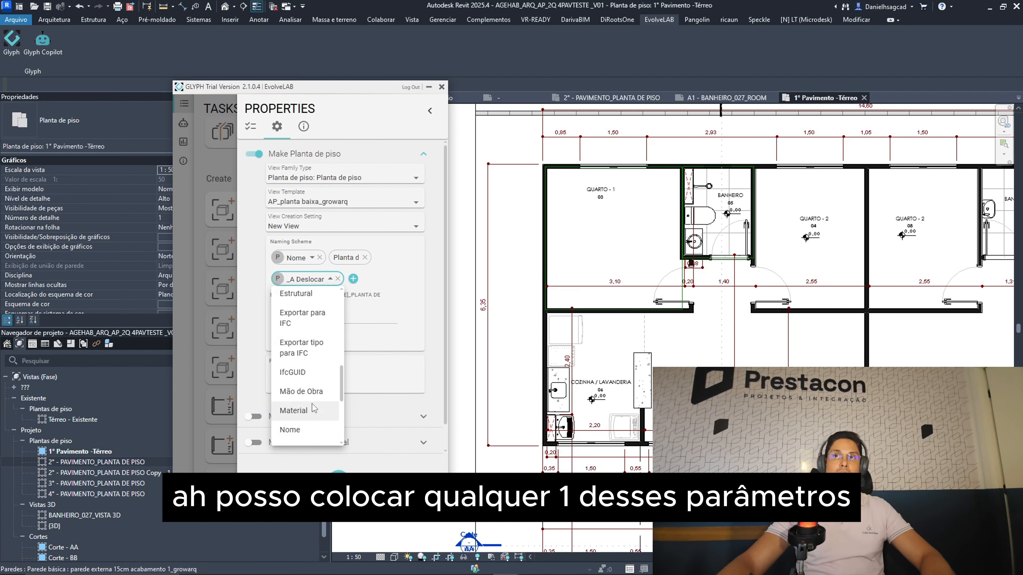
{"action": "scroll", "coordinate": [316, 395], "scroll_direction": "down", "scroll_amount": 4}
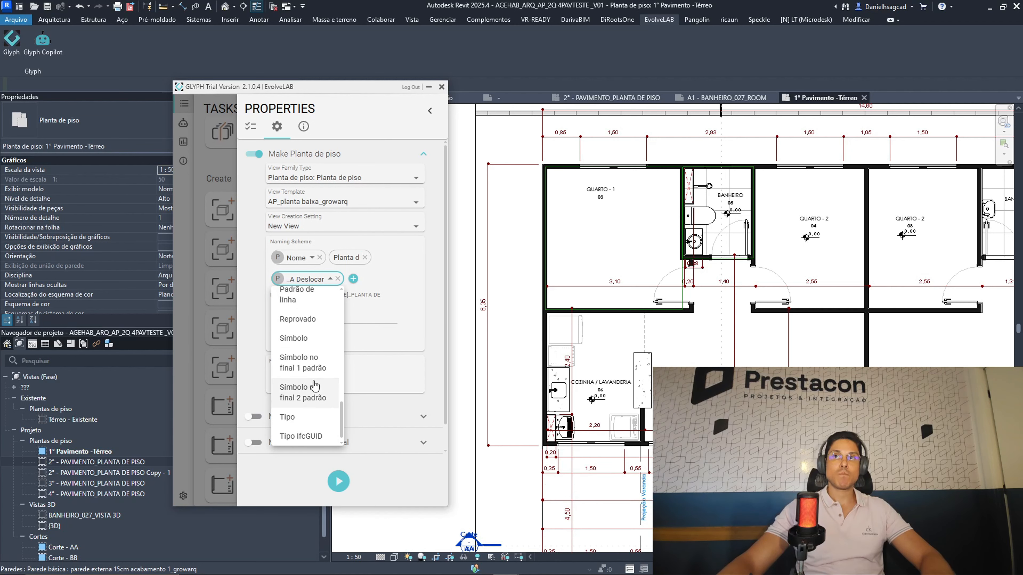
{"action": "scroll", "coordinate": [314, 374], "scroll_direction": "up", "scroll_amount": 10}
{"action": "scroll", "coordinate": [320, 371], "scroll_direction": "down", "scroll_amount": 10}
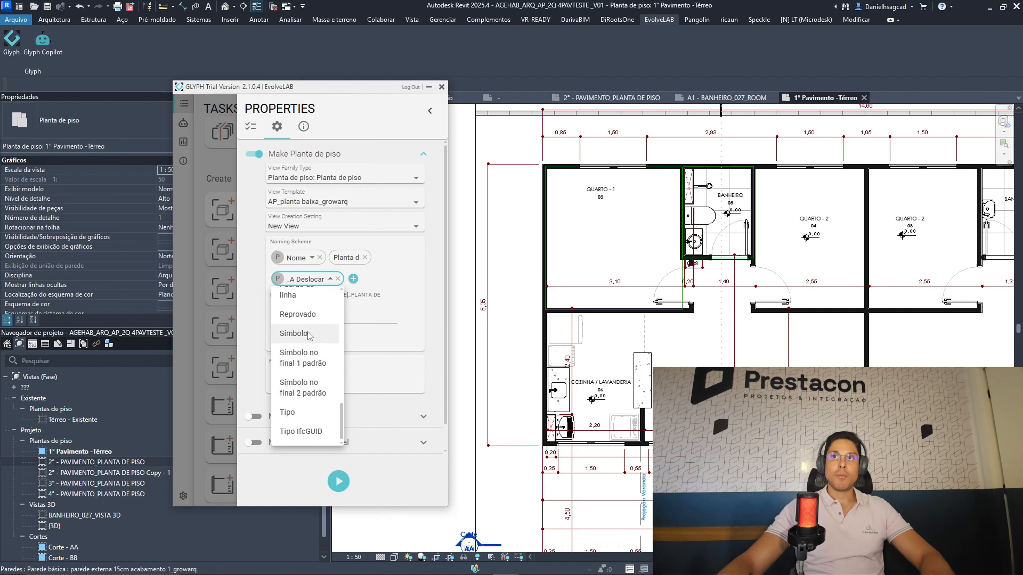
{"action": "left_click", "coordinate": [310, 315]}
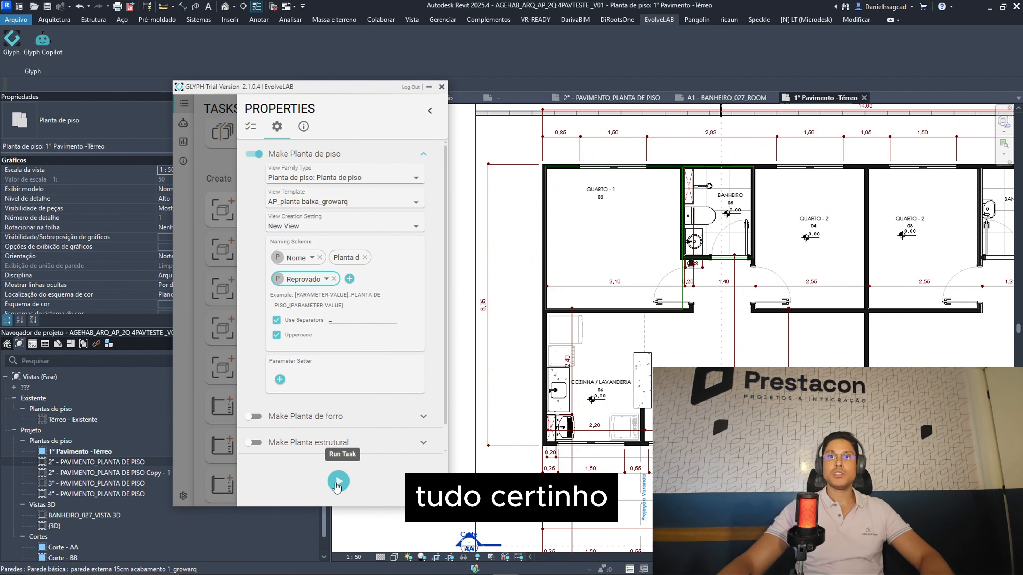
{"action": "left_click", "coordinate": [337, 483]}
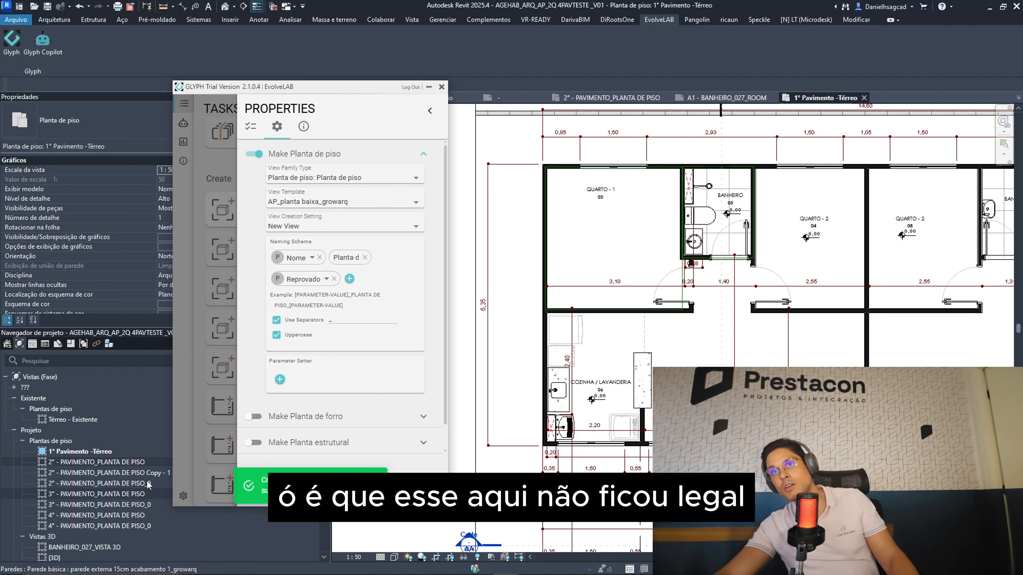
Replace the Reprovado parameter in the naming scheme with the text "modelagem" and run the task again.
{"action": "left_click", "coordinate": [334, 279]}
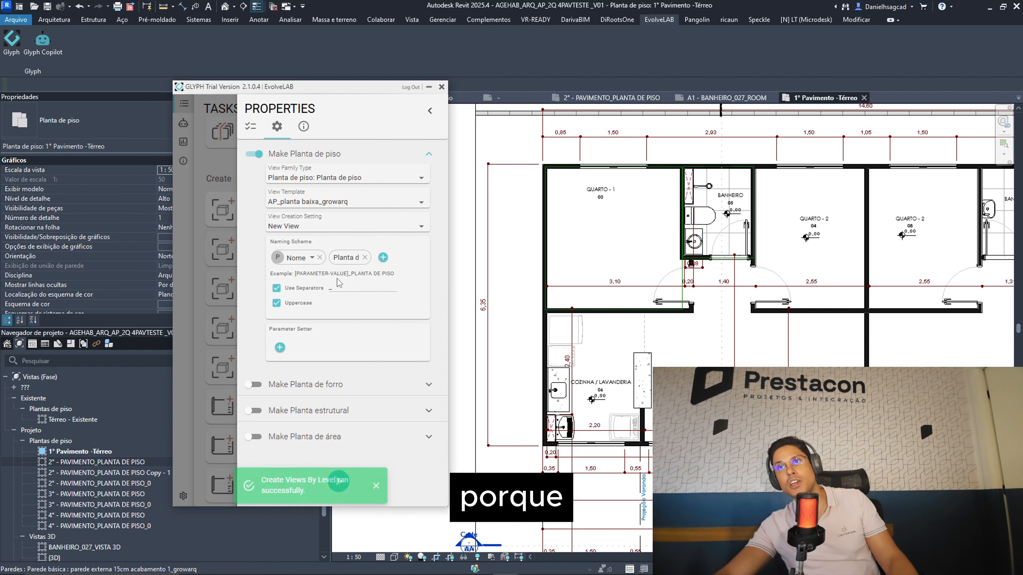
{"action": "left_click", "coordinate": [383, 257]}
{"action": "left_click", "coordinate": [381, 314]}
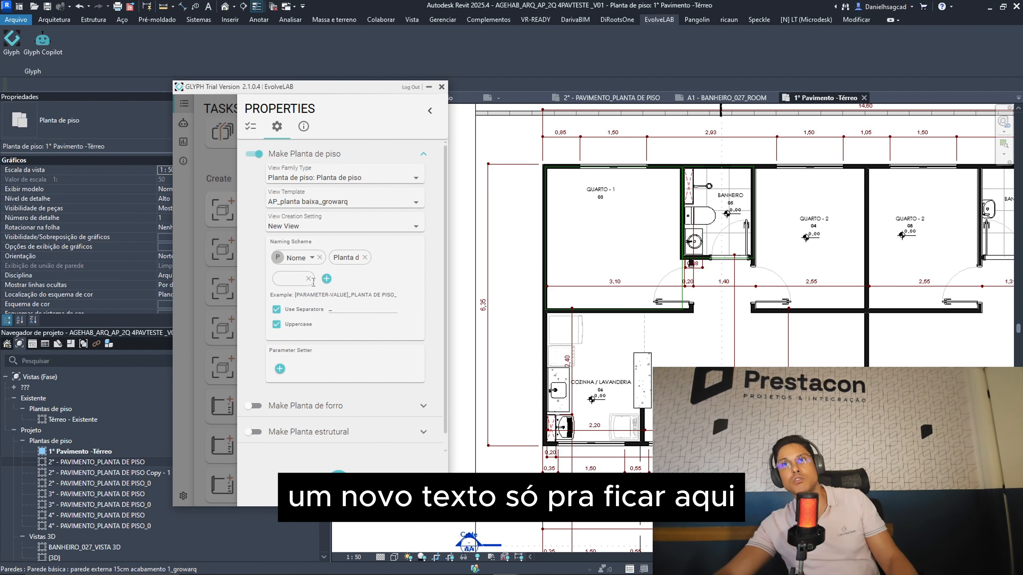
{"action": "type", "text": "m"}
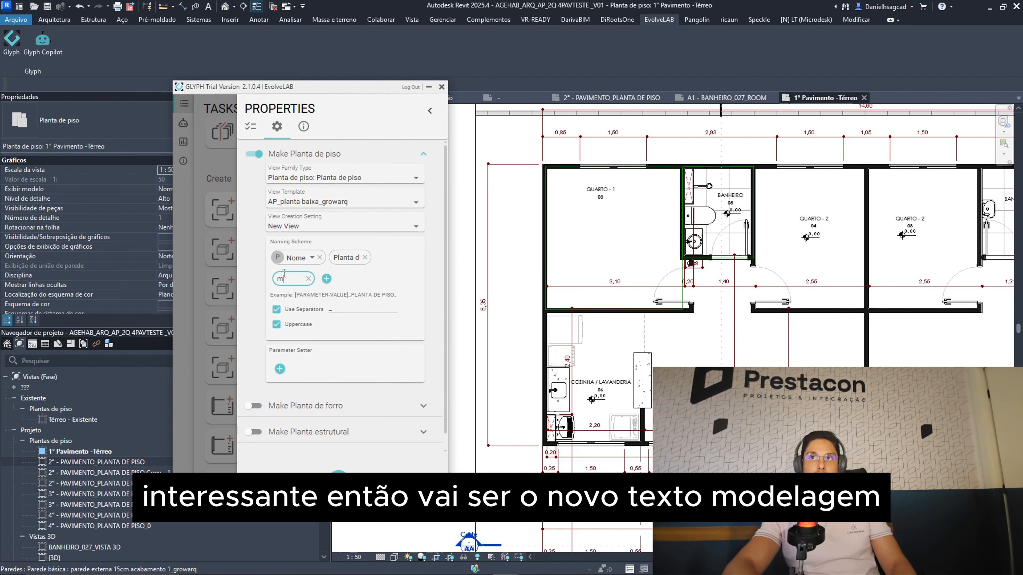
{"action": "type", "text": "odelagem"}
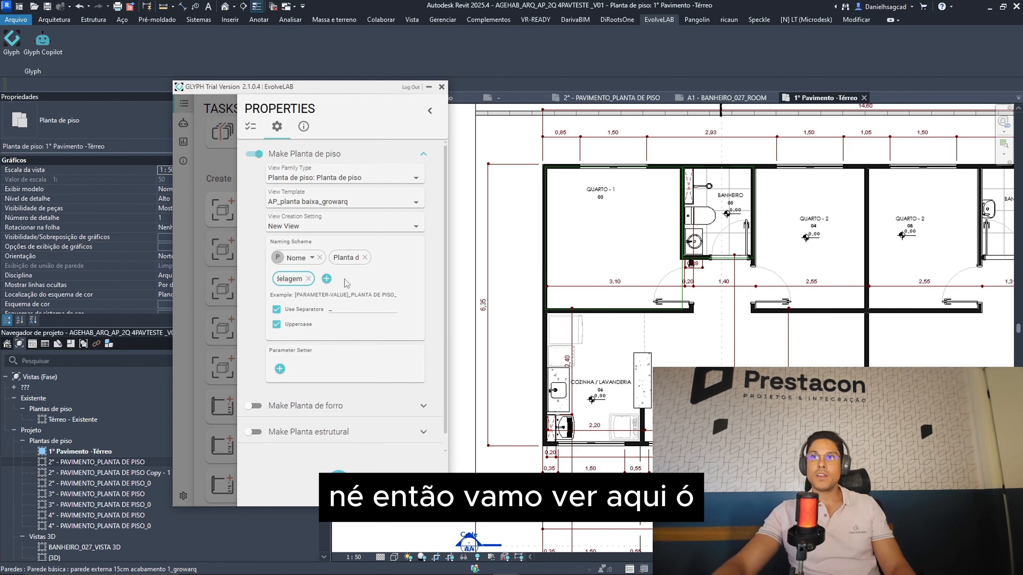
{"action": "key", "text": "Return"}
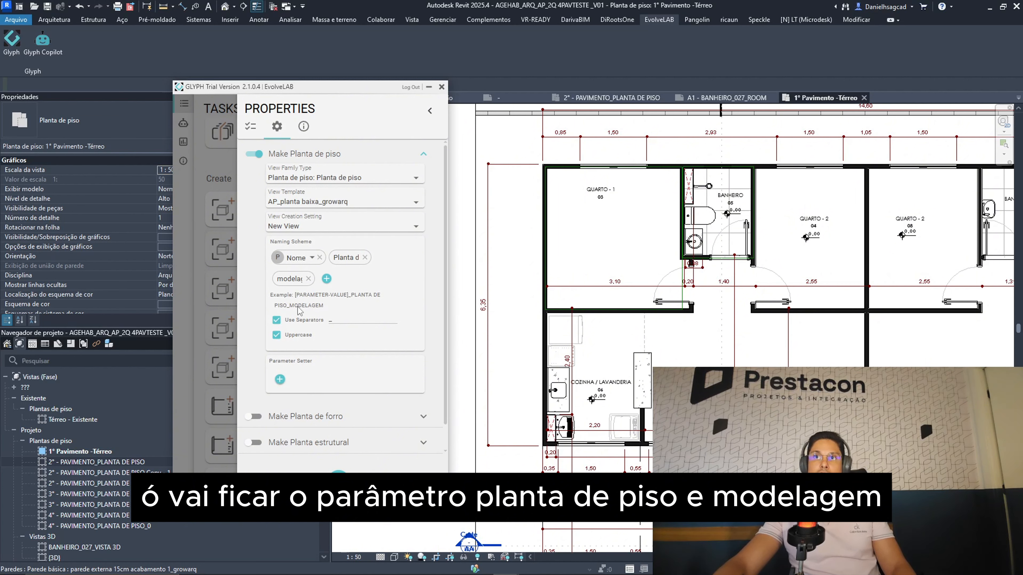
{"action": "left_click", "coordinate": [338, 483]}
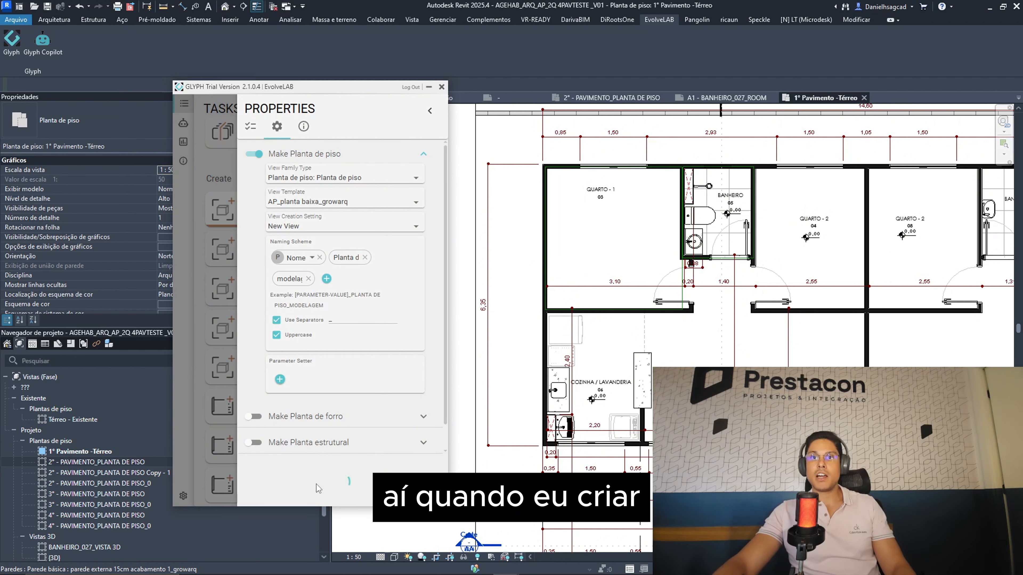
Move the Glyph window aside and delete the floor plans from 2° - PAVIMENTO_PLANTA DE PISO Copy - 1 through 4° - PAVIMENTO_PLANTA DE PISO_MODELAGEM without saving the project.
{"action": "scroll", "coordinate": [143, 480], "scroll_direction": "down", "scroll_amount": 1}
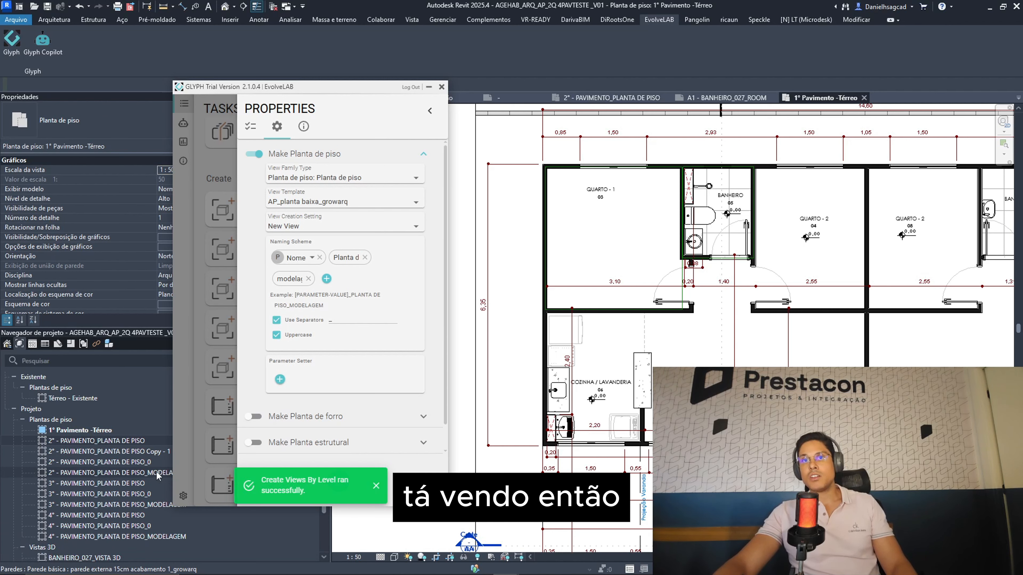
{"action": "left_click_drag", "start_coordinate": [335, 95], "coordinate": [633, 117]}
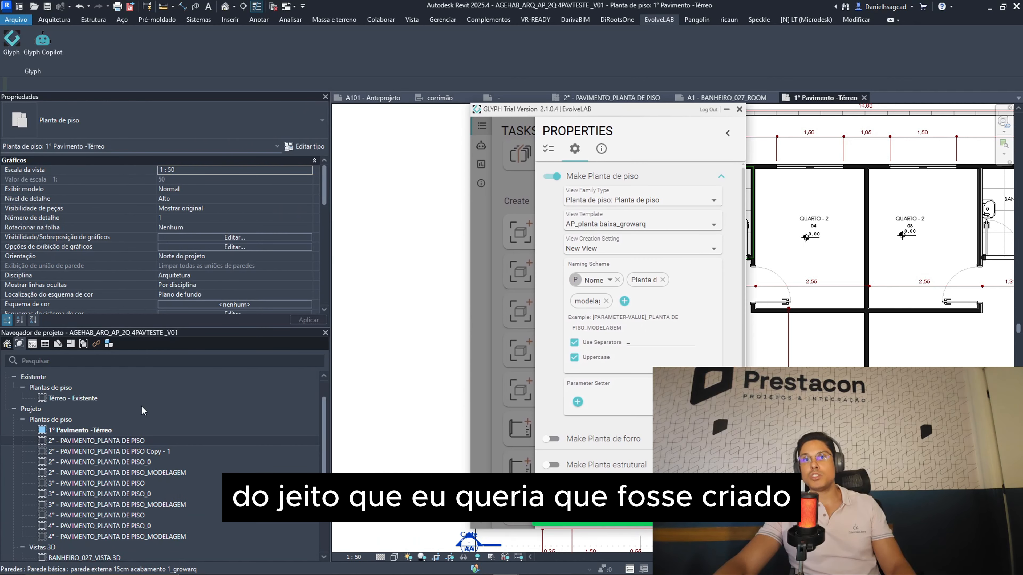
{"action": "left_click", "coordinate": [165, 538]}
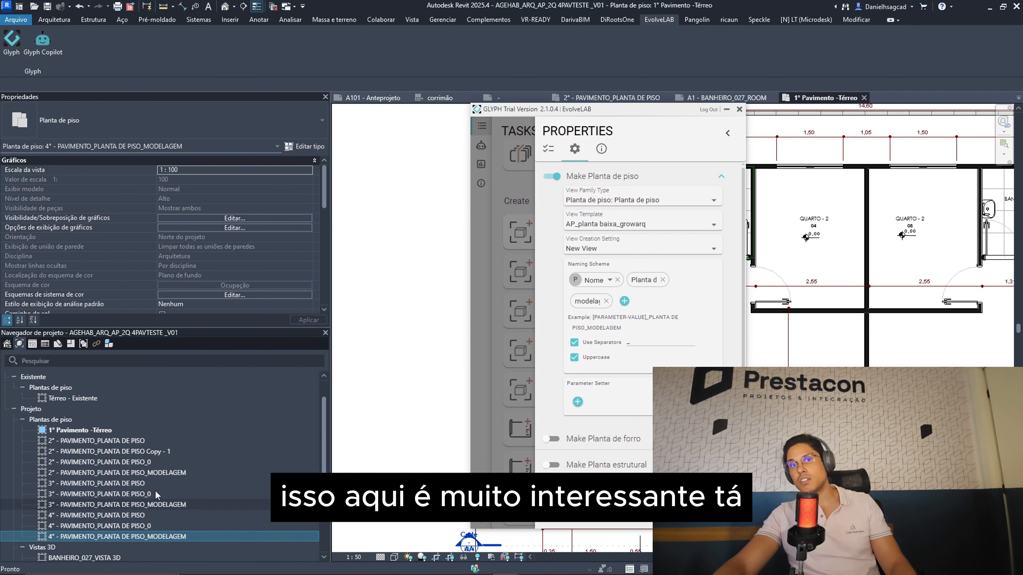
{"action": "left_click", "coordinate": [148, 439], "text": "shift"}
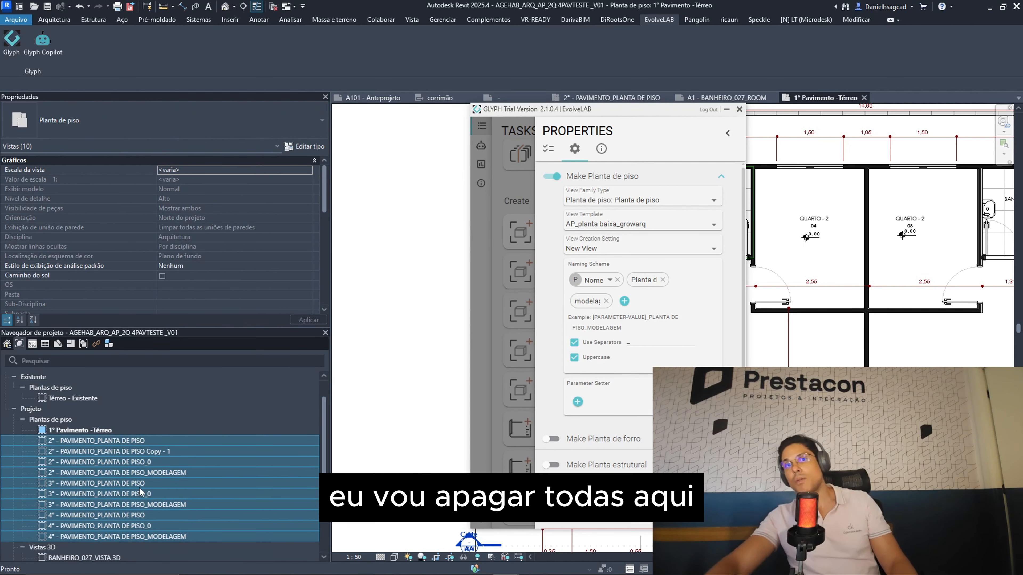
{"action": "left_click", "coordinate": [131, 448]}
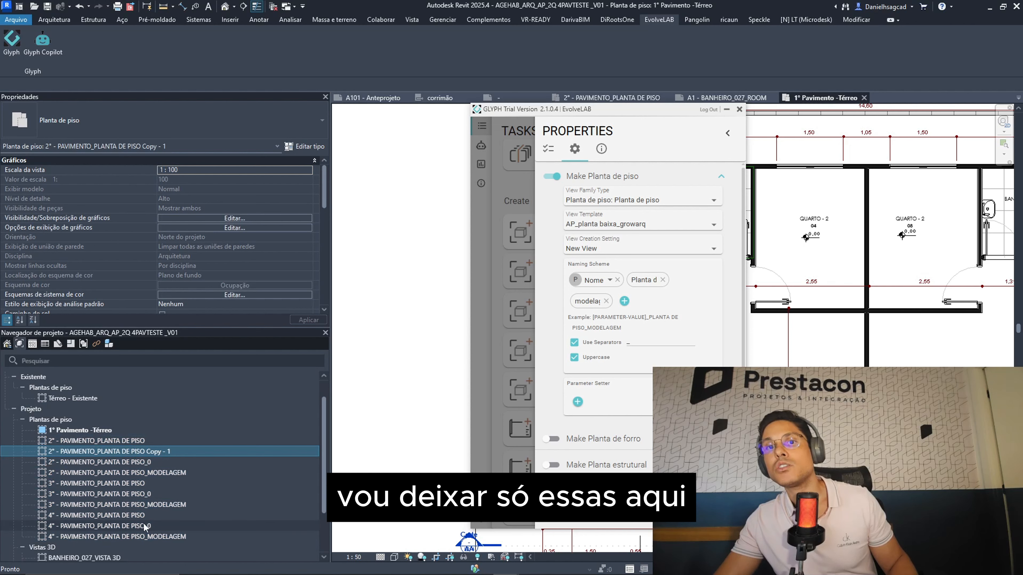
{"action": "left_click", "coordinate": [139, 533], "text": "shift"}
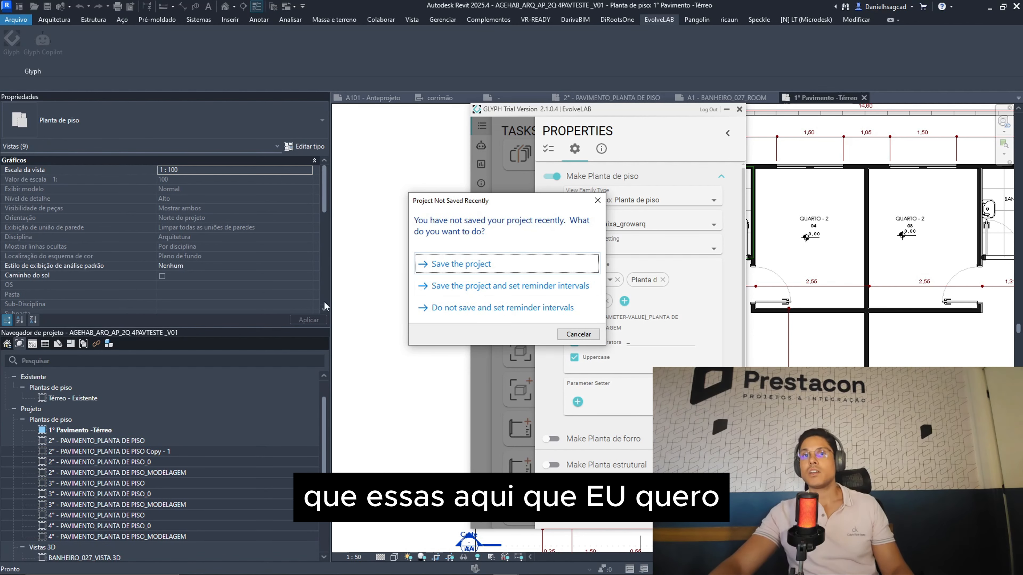
{"action": "left_click", "coordinate": [598, 200]}
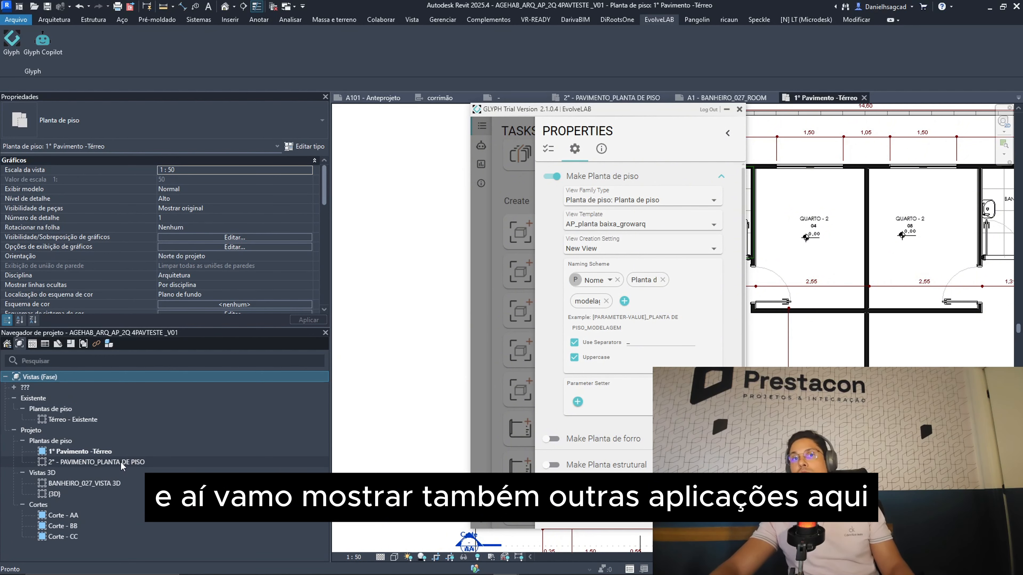
Open the 2° - PAVIMENTO_PLANTA DE PISO floor plan, move the Glyph window aside and close the level task's properties.
{"action": "left_click", "coordinate": [105, 464]}
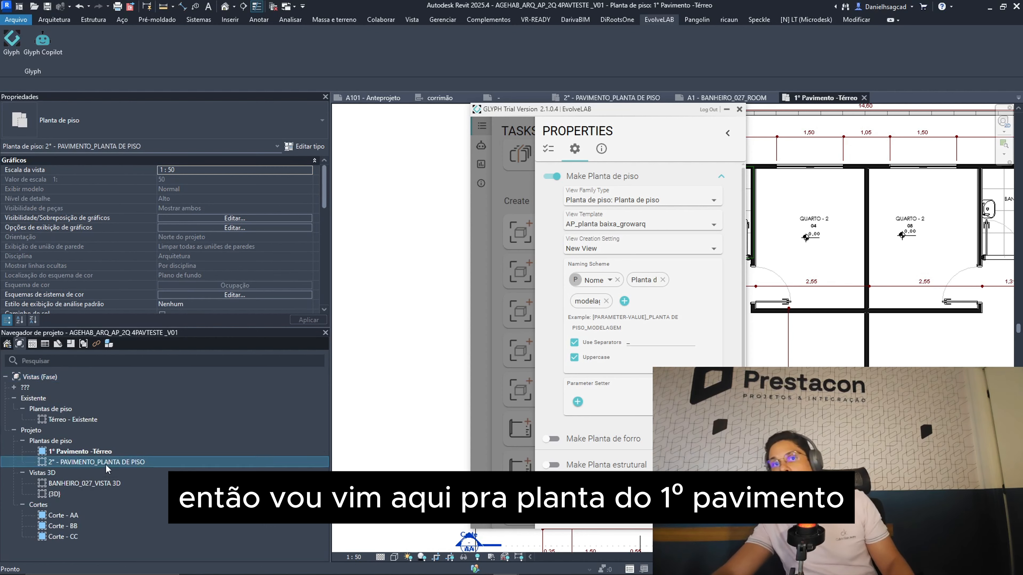
{"action": "double_click", "coordinate": [106, 464]}
{"action": "left_click_drag", "start_coordinate": [656, 136], "coordinate": [190, 114]}
{"action": "left_click", "coordinate": [149, 174]}
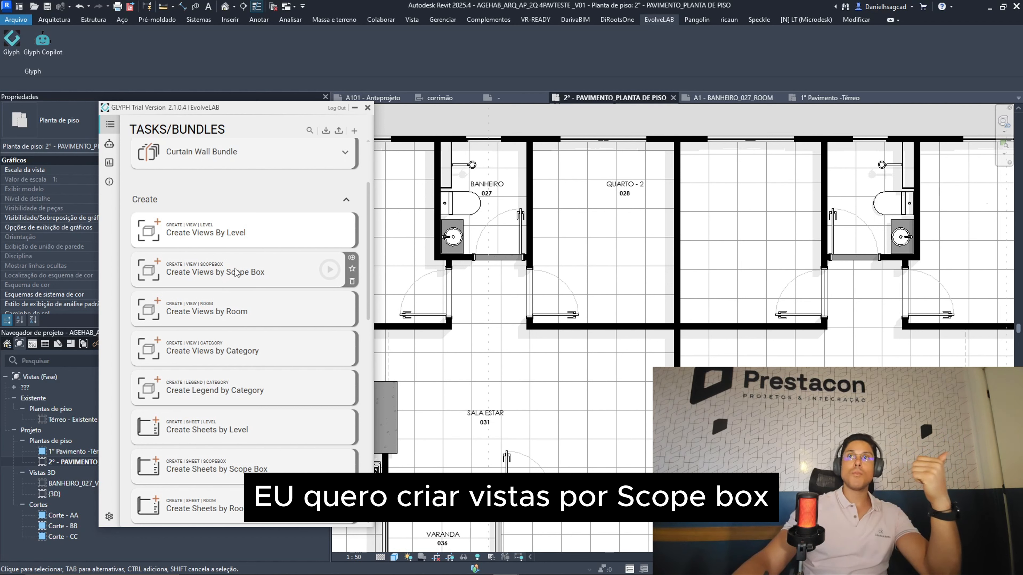
{"action": "left_click", "coordinate": [411, 19]}
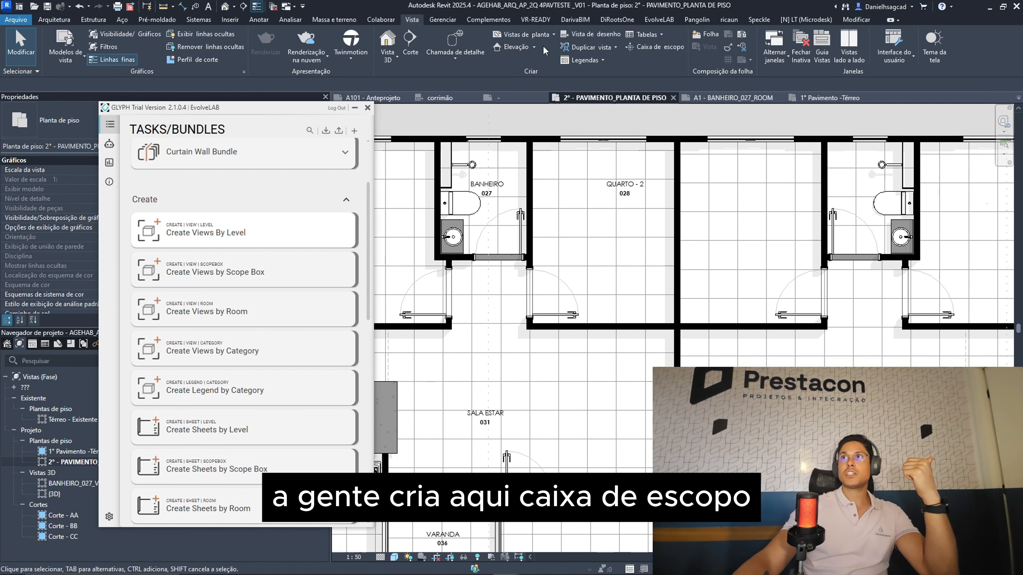
{"action": "left_click", "coordinate": [655, 47]}
{"action": "scroll", "coordinate": [842, 153], "scroll_direction": "up", "scroll_amount": 3}
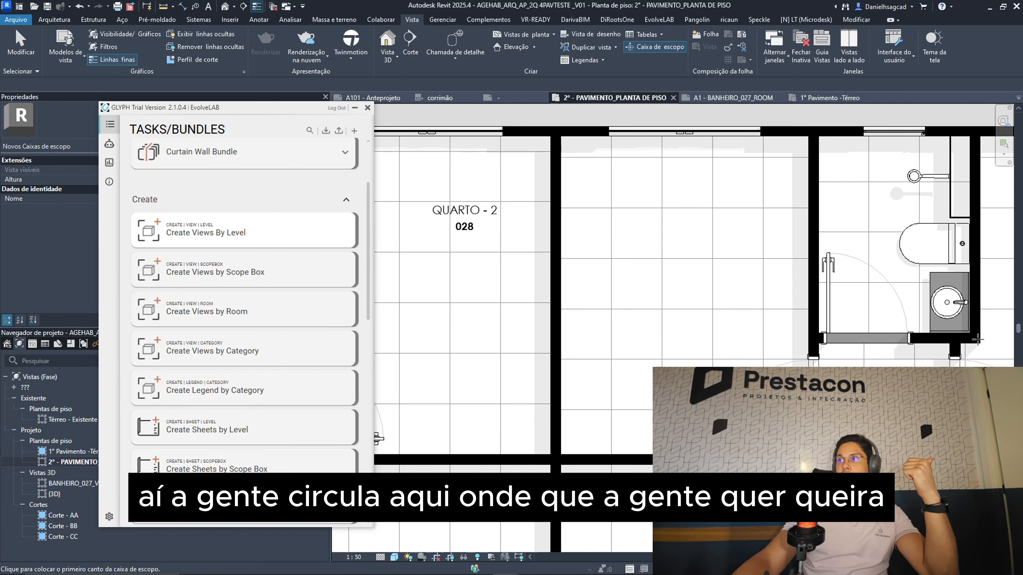
{"action": "scroll", "coordinate": [958, 332], "scroll_direction": "down", "scroll_amount": 3}
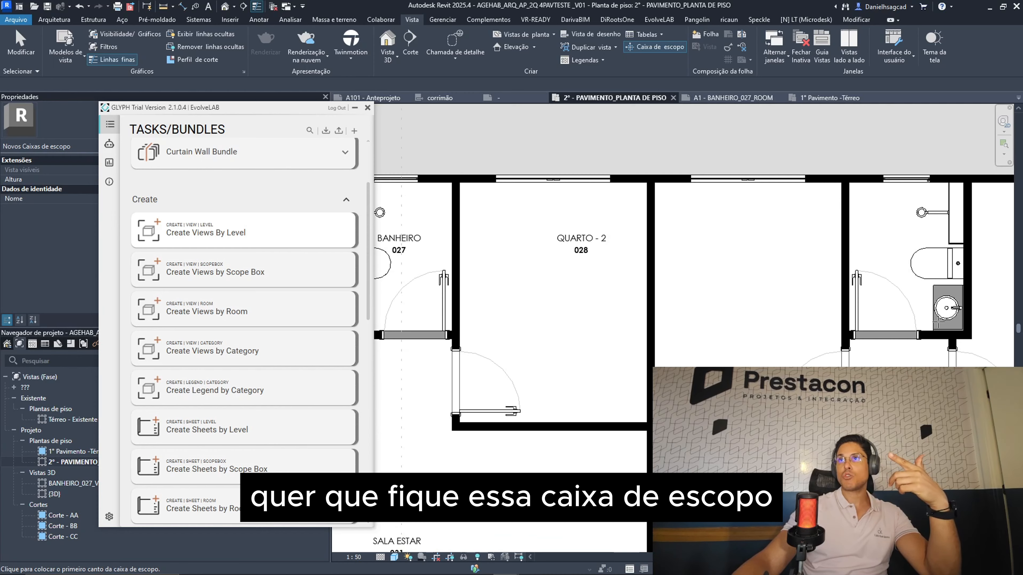
{"action": "scroll", "coordinate": [720, 196], "scroll_direction": "up", "scroll_amount": 2}
{"action": "scroll", "coordinate": [720, 196], "scroll_direction": "down", "scroll_amount": 4}
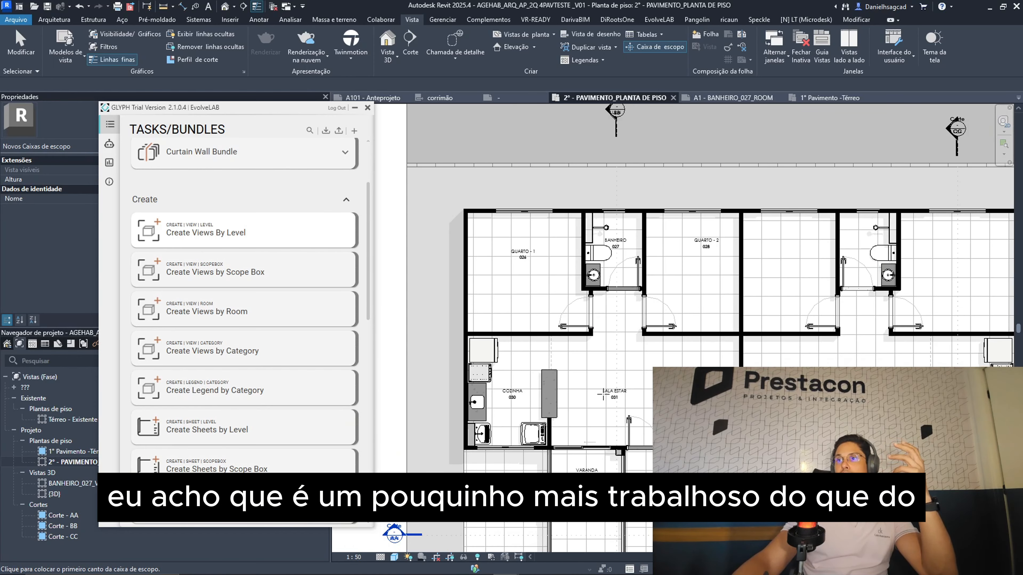
{"action": "scroll", "coordinate": [603, 394], "scroll_direction": "up", "scroll_amount": 2}
{"action": "mouse_move", "coordinate": [239, 314]}
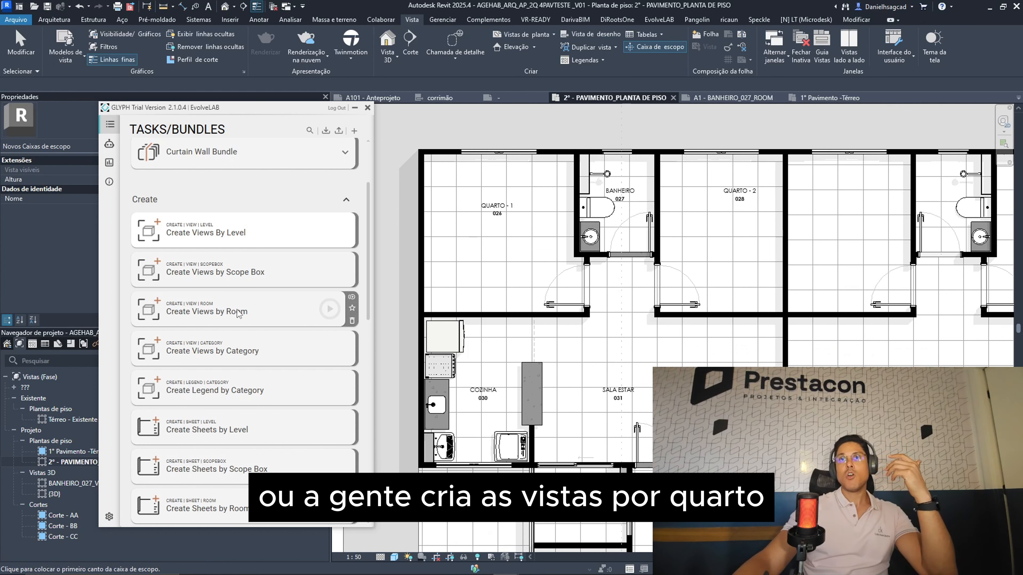
{"action": "scroll", "coordinate": [504, 190], "scroll_direction": "up", "scroll_amount": 2}
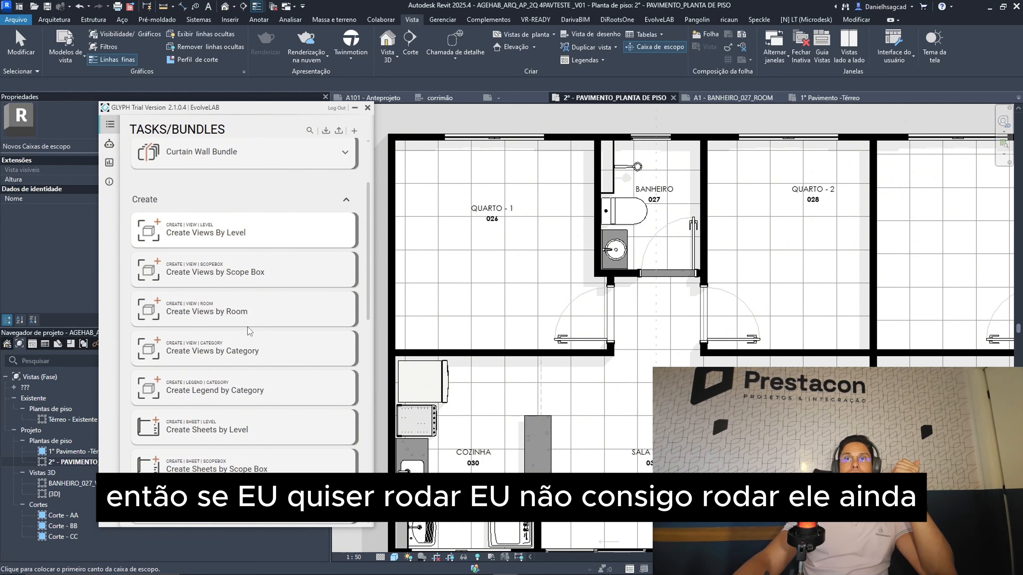
Open the Create Views by Room task's properties and display its list of rooms.
{"action": "left_click", "coordinate": [333, 315]}
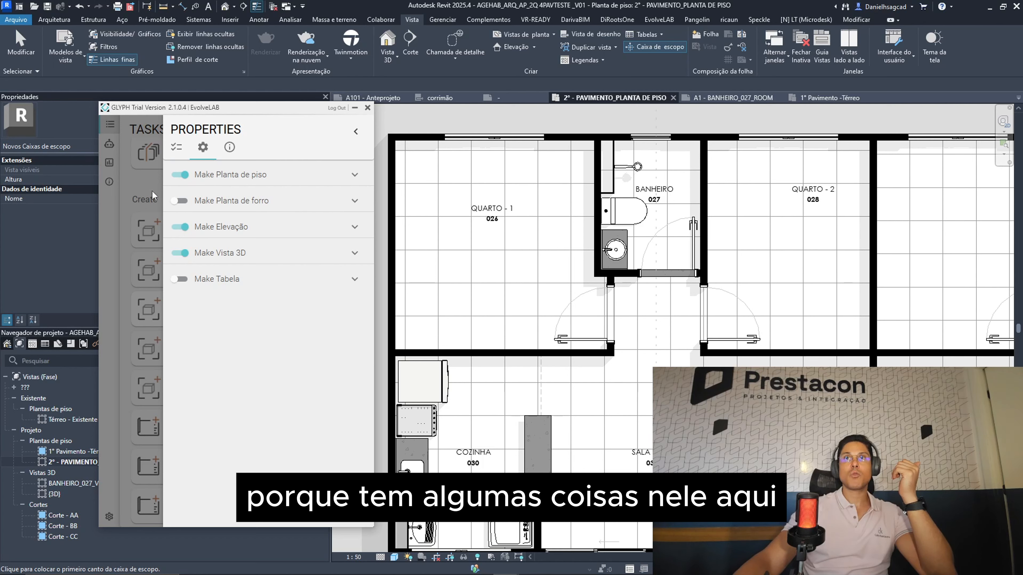
{"action": "left_click", "coordinate": [119, 269]}
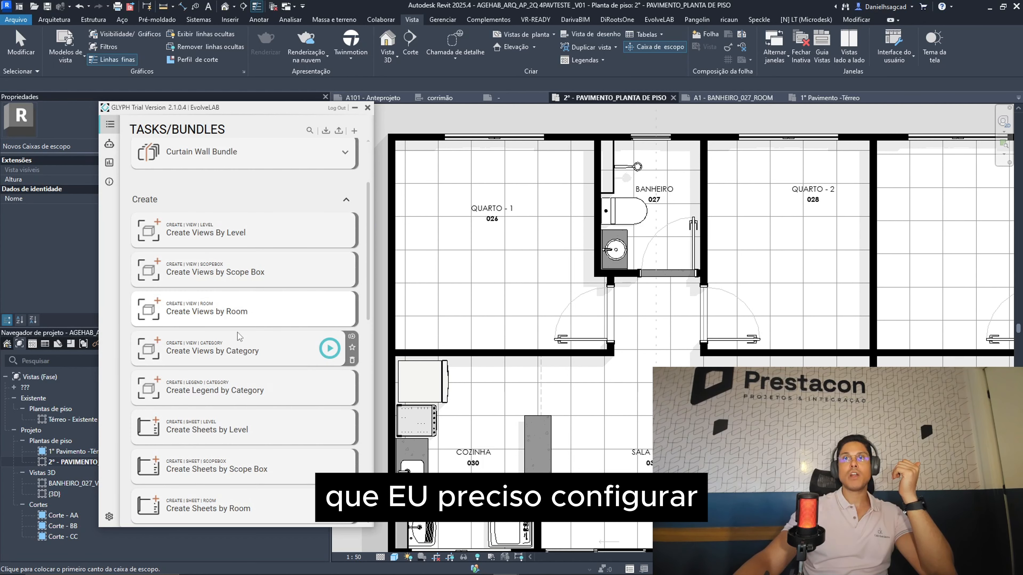
{"action": "left_click", "coordinate": [230, 313]}
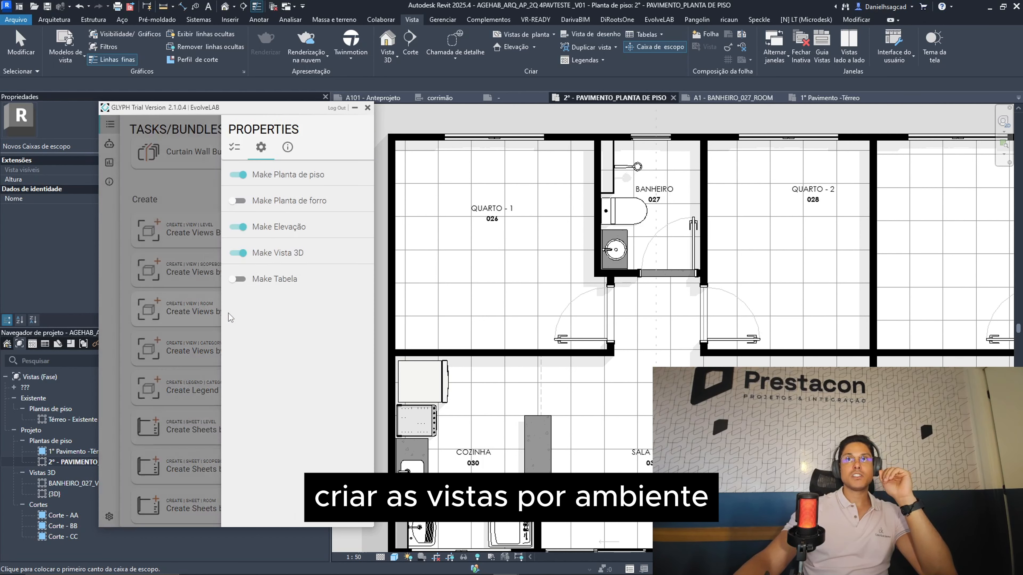
{"action": "left_click", "coordinate": [176, 147]}
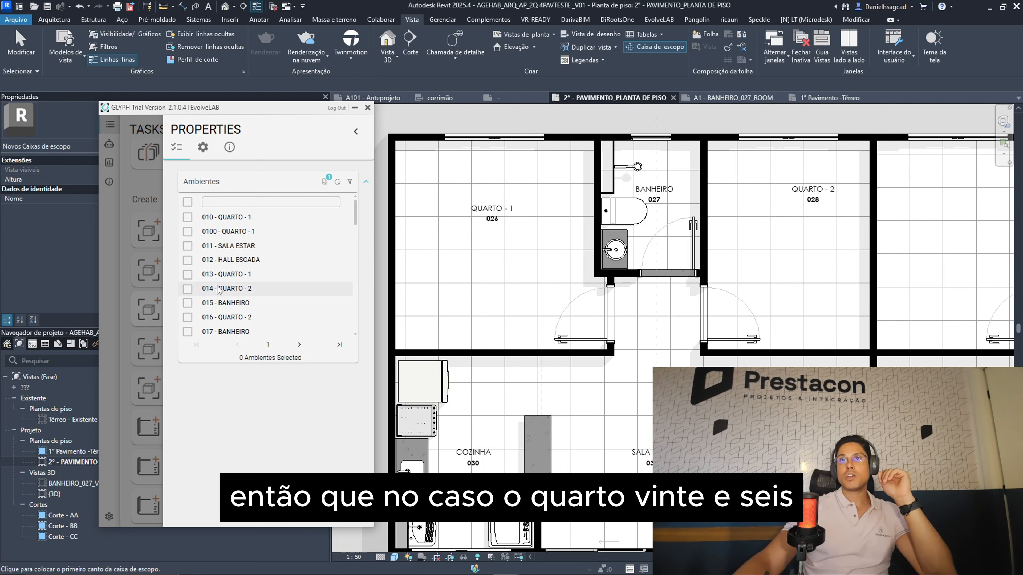
Select rooms 026 - QUARTO - 1, 027 - BANHEIRO, 028 - QUARTO - 2, 030 - COZINHA, 031 - SALA ESTAR and 036 - VARANDA for the task.
{"action": "scroll", "coordinate": [221, 288], "scroll_direction": "down", "scroll_amount": 3}
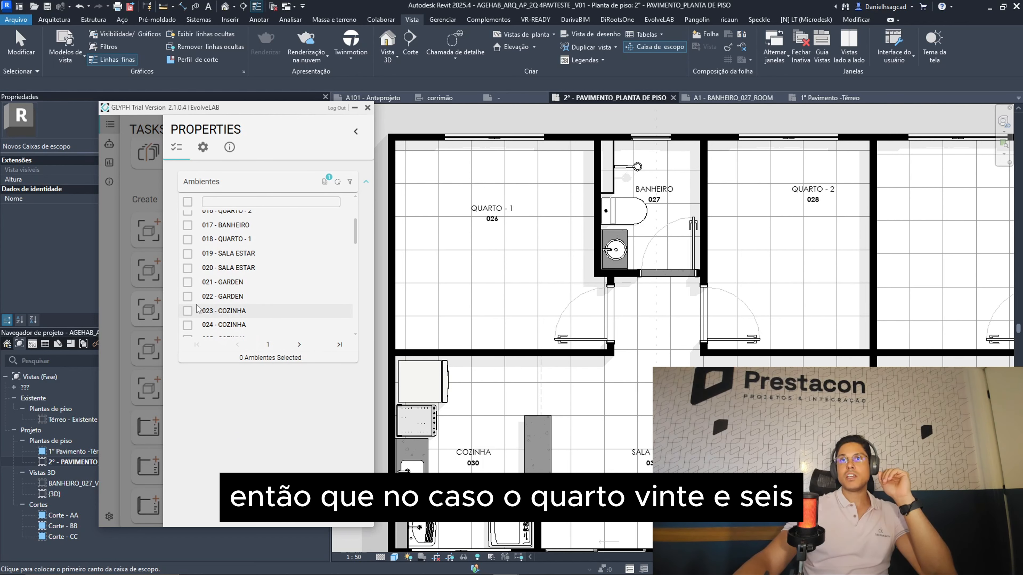
{"action": "scroll", "coordinate": [193, 302], "scroll_direction": "down", "scroll_amount": 2}
{"action": "left_click", "coordinate": [187, 301]}
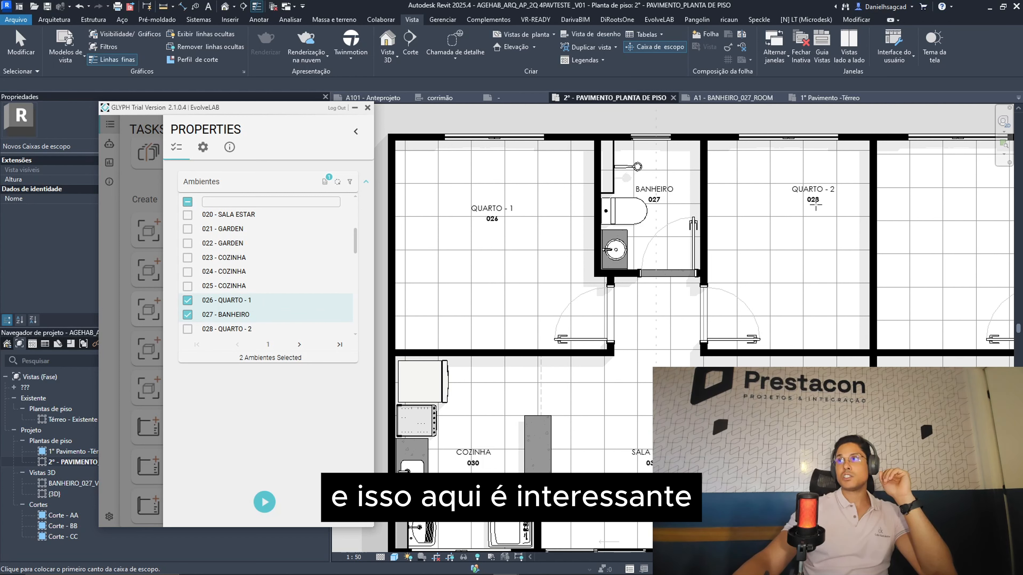
{"action": "scroll", "coordinate": [189, 278], "scroll_direction": "down", "scroll_amount": 1}
{"action": "left_click", "coordinate": [187, 276]}
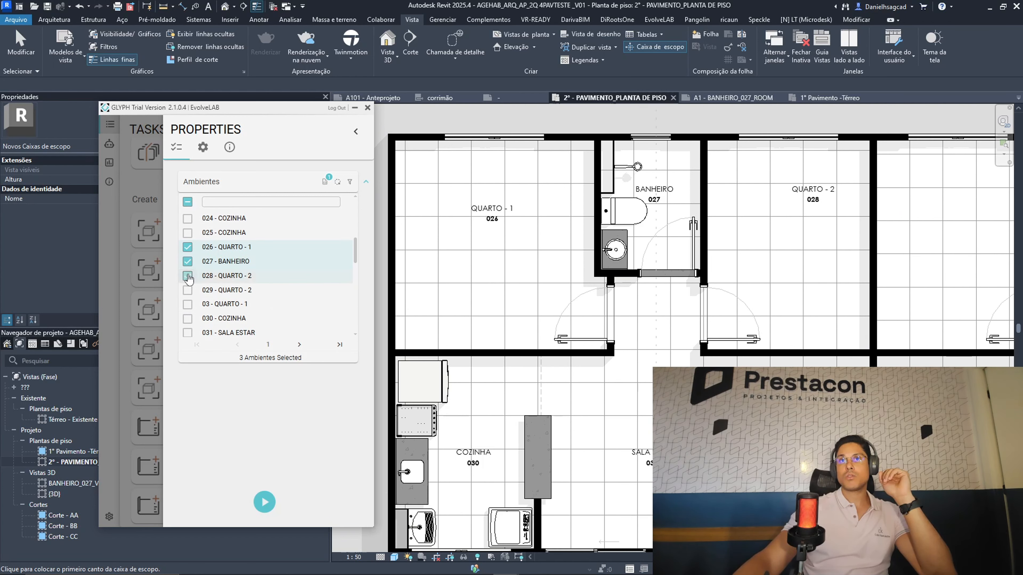
{"action": "left_click", "coordinate": [187, 319]}
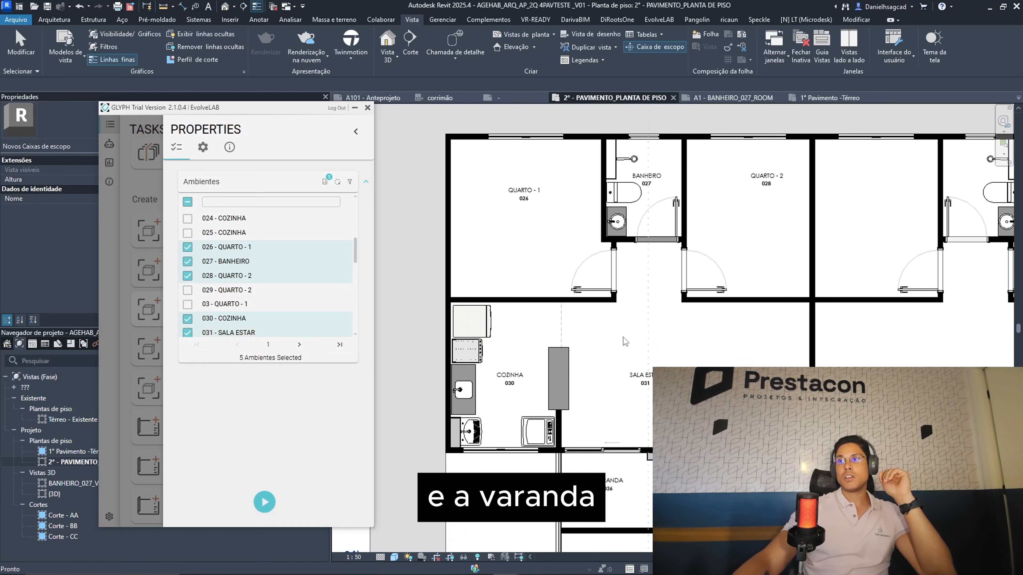
{"action": "scroll", "coordinate": [231, 321], "scroll_direction": "down", "scroll_amount": 2}
{"action": "scroll", "coordinate": [193, 308], "scroll_direction": "down", "scroll_amount": 2}
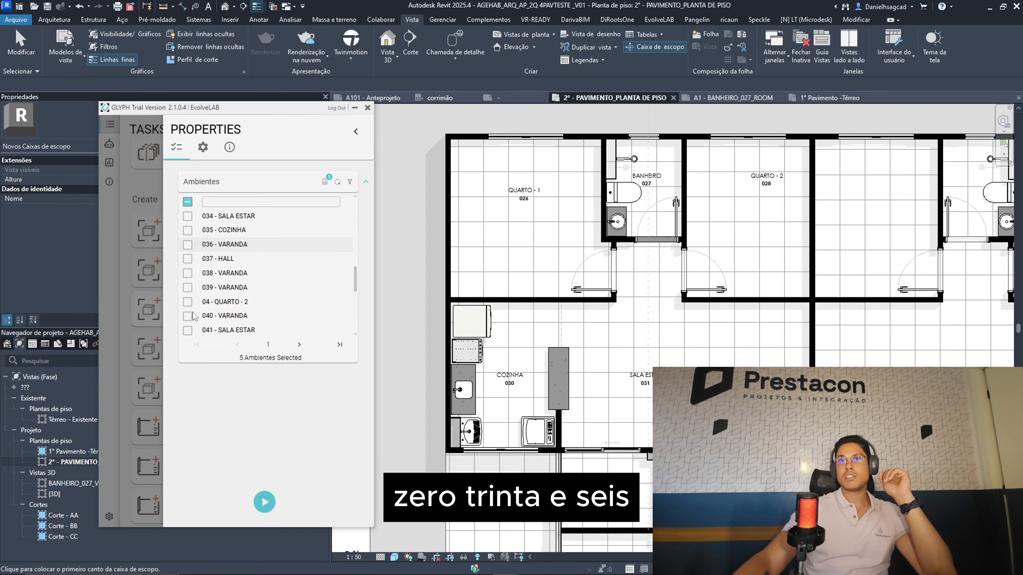
{"action": "left_click", "coordinate": [195, 296]}
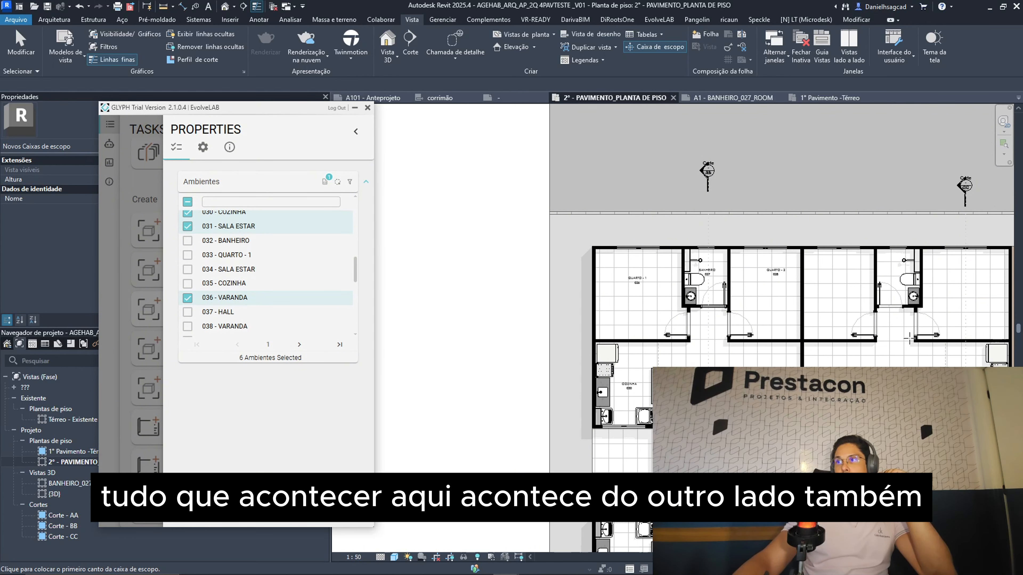
{"action": "middle_click_drag", "start_coordinate": [909, 339], "coordinate": [844, 308]}
{"action": "scroll", "coordinate": [591, 318], "scroll_direction": "down", "scroll_amount": 1}
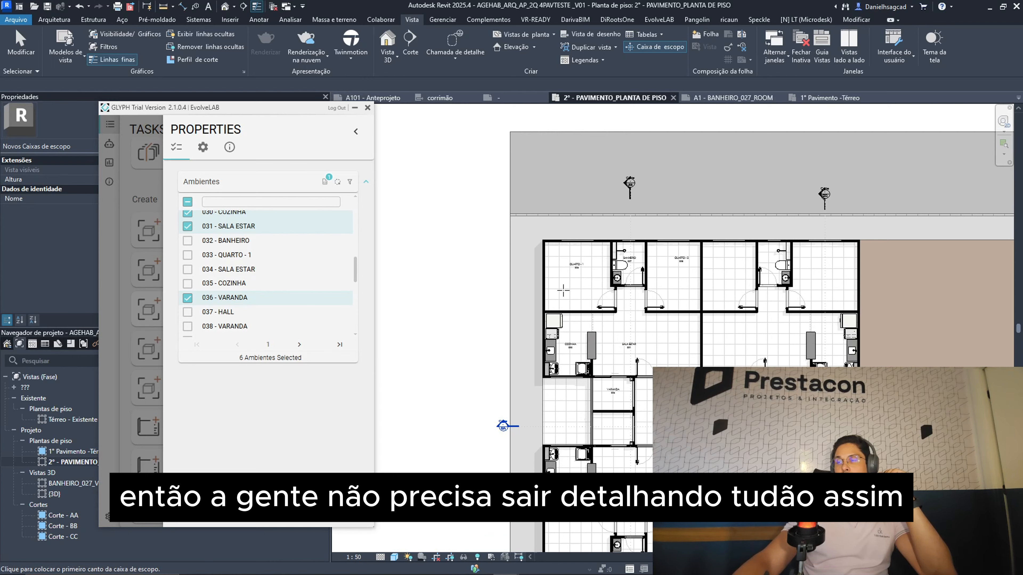
{"action": "scroll", "coordinate": [564, 290], "scroll_direction": "up", "scroll_amount": 4}
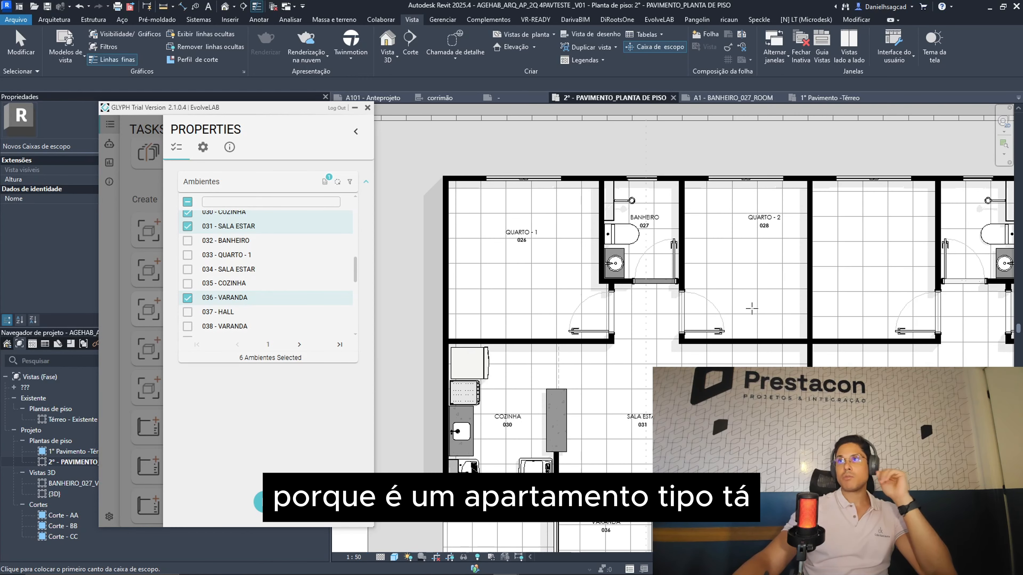
Review the room task's Make Planta de piso settings, including view template, view creation setting, crop offset and naming scheme.
{"action": "left_click", "coordinate": [204, 157]}
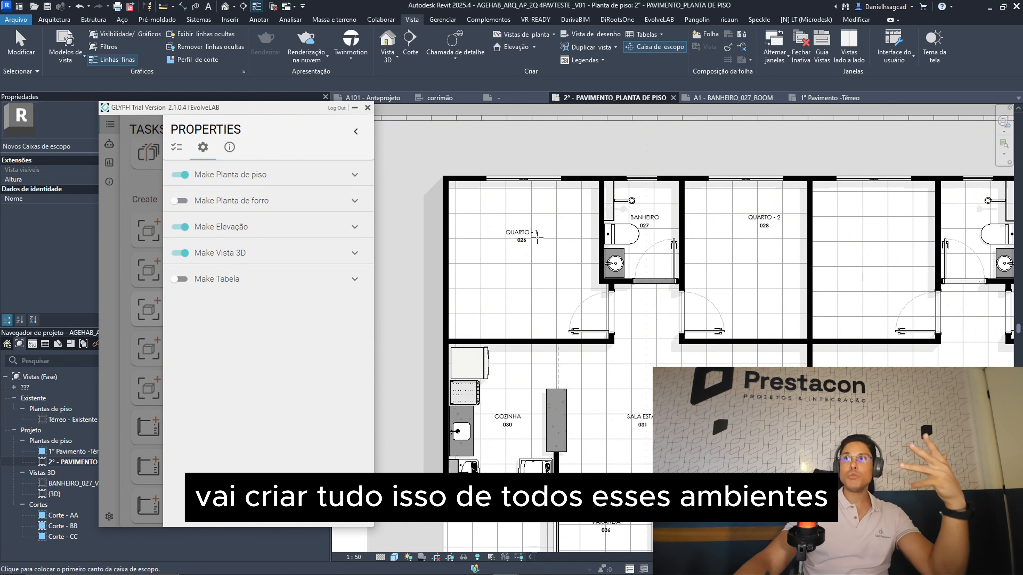
{"action": "left_click", "coordinate": [282, 181]}
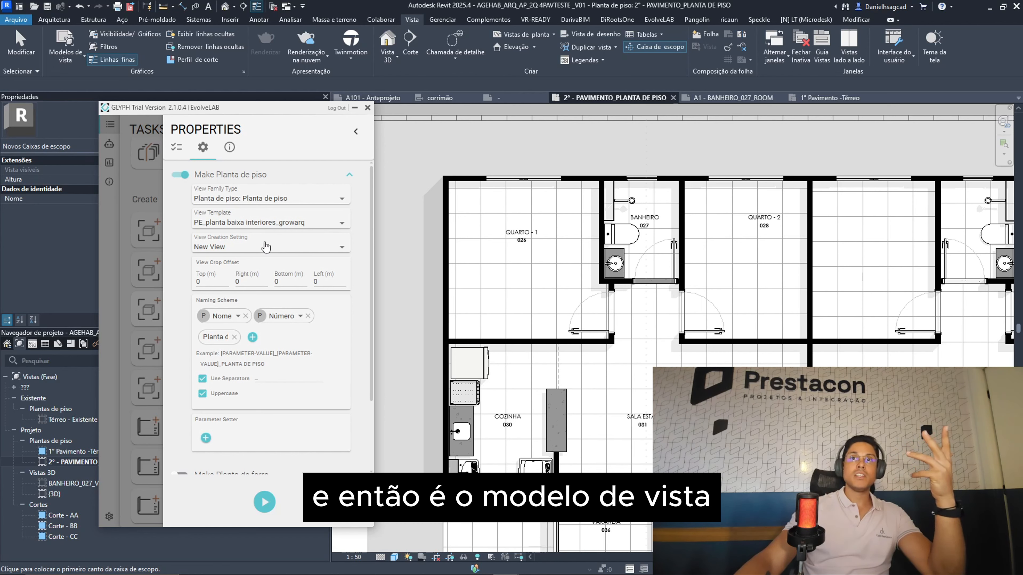
{"action": "scroll", "coordinate": [266, 322], "scroll_direction": "down", "scroll_amount": 4}
{"action": "scroll", "coordinate": [266, 403], "scroll_direction": "up", "scroll_amount": 4}
{"action": "scroll", "coordinate": [267, 430], "scroll_direction": "down", "scroll_amount": 2}
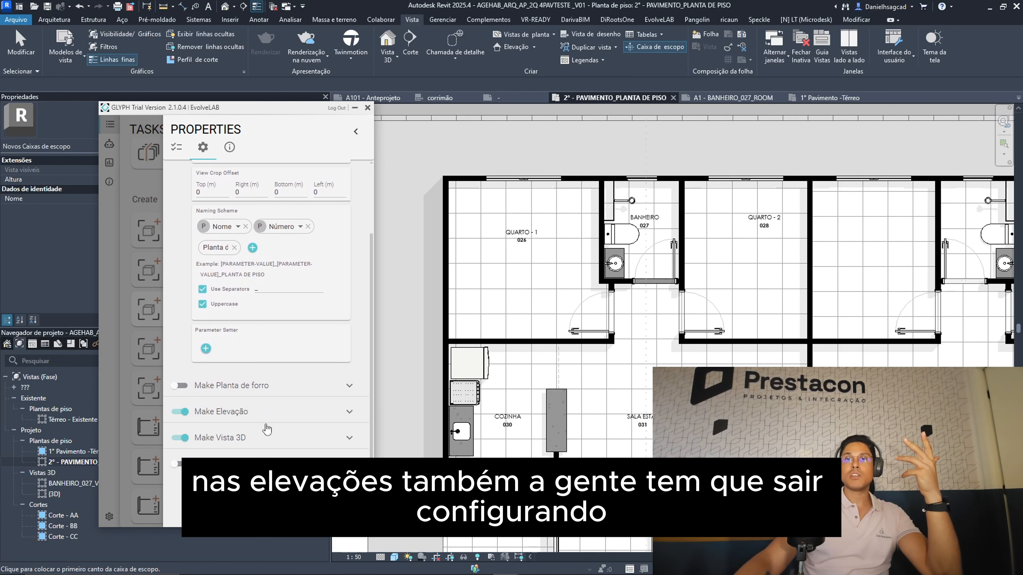
Review the Make Elevação settings, including view template, elevation marker, elevation height, crop offsets and naming scheme.
{"action": "left_click", "coordinate": [267, 412]}
{"action": "scroll", "coordinate": [274, 363], "scroll_direction": "down", "scroll_amount": 3}
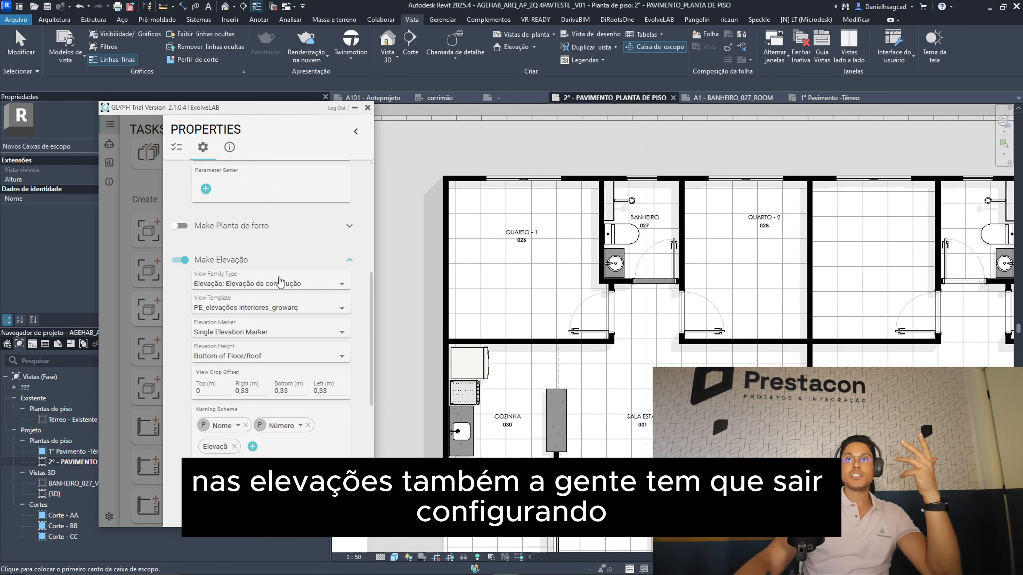
{"action": "scroll", "coordinate": [274, 289], "scroll_direction": "down", "scroll_amount": 2}
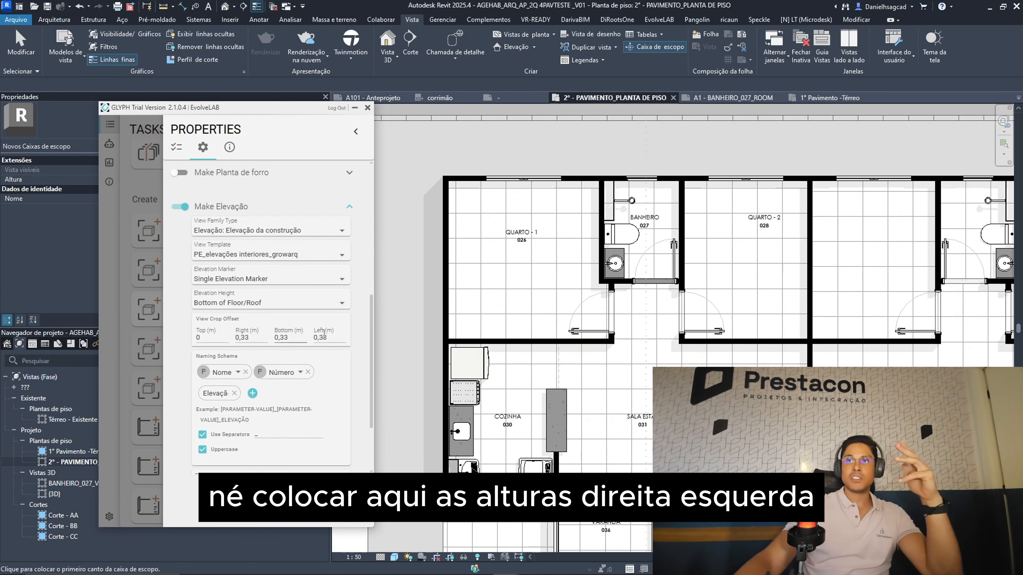
{"action": "scroll", "coordinate": [266, 378], "scroll_direction": "down", "scroll_amount": 1}
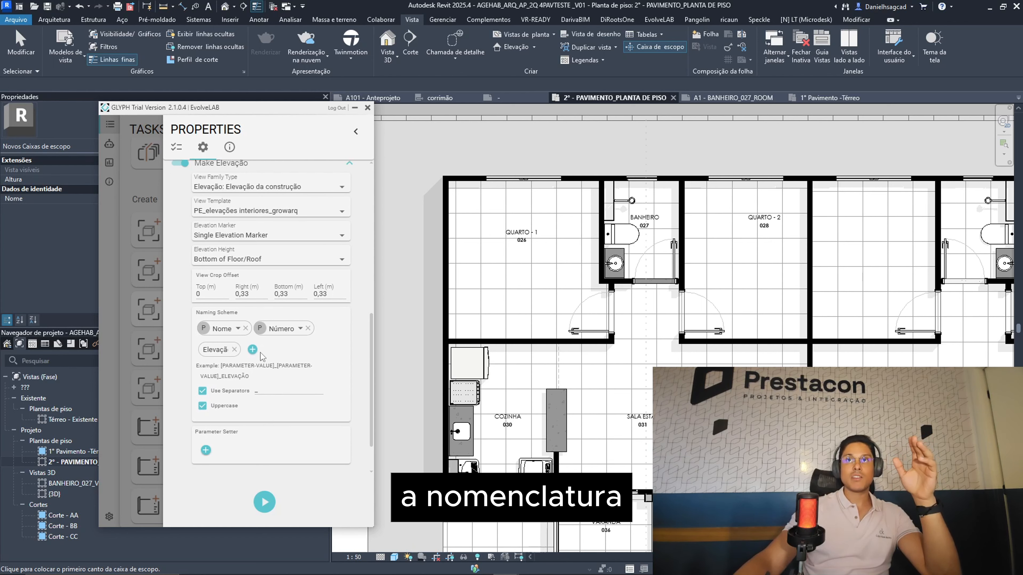
{"action": "scroll", "coordinate": [266, 234], "scroll_direction": "up", "scroll_amount": 1}
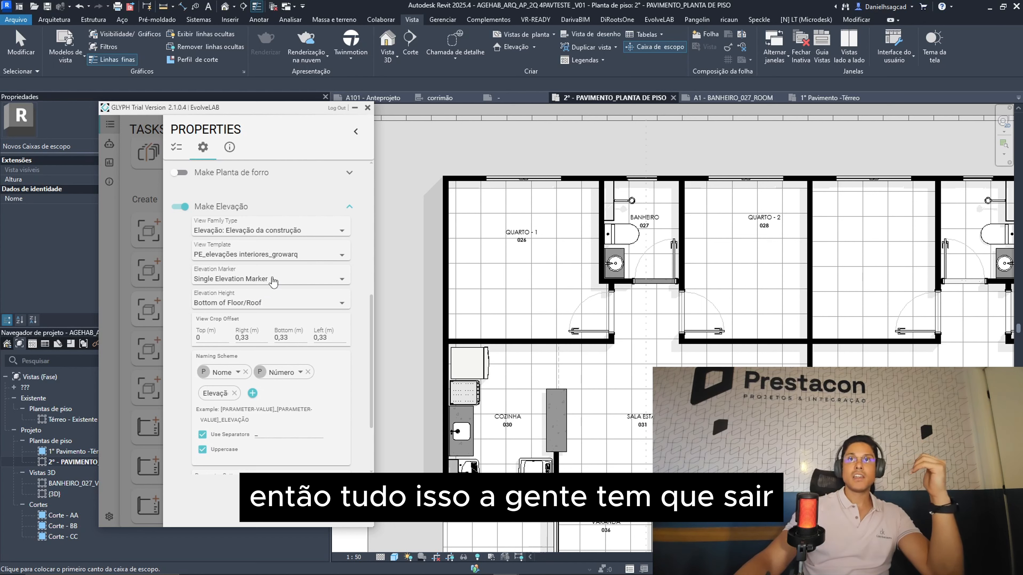
{"action": "scroll", "coordinate": [273, 282], "scroll_direction": "down", "scroll_amount": 2}
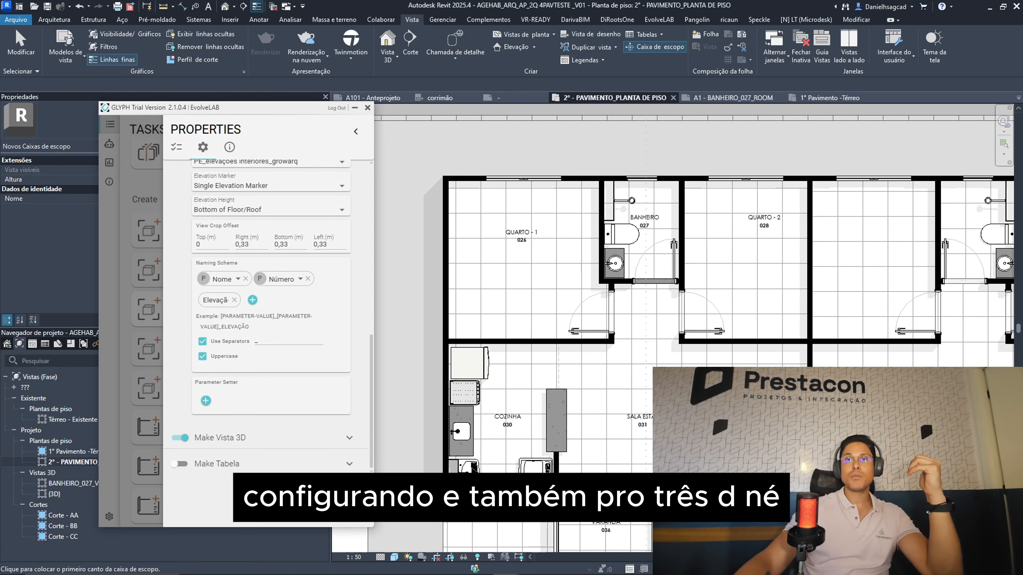
Review the Make Vista 3D settings, including view family type, view template and naming scheme.
{"action": "left_click", "coordinate": [257, 439]}
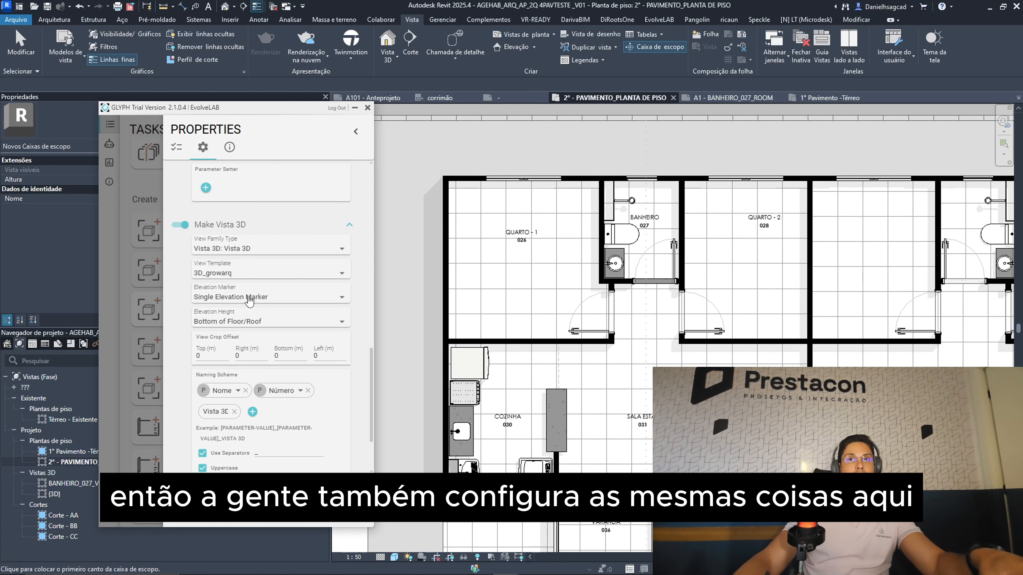
{"action": "scroll", "coordinate": [258, 295], "scroll_direction": "down", "scroll_amount": 6}
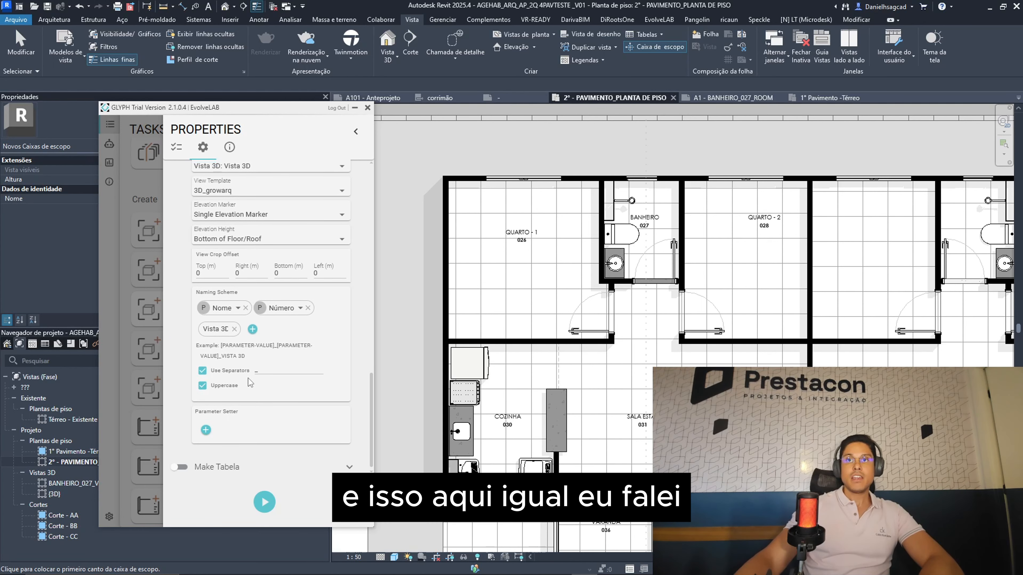
{"action": "scroll", "coordinate": [258, 293], "scroll_direction": "up", "scroll_amount": 5}
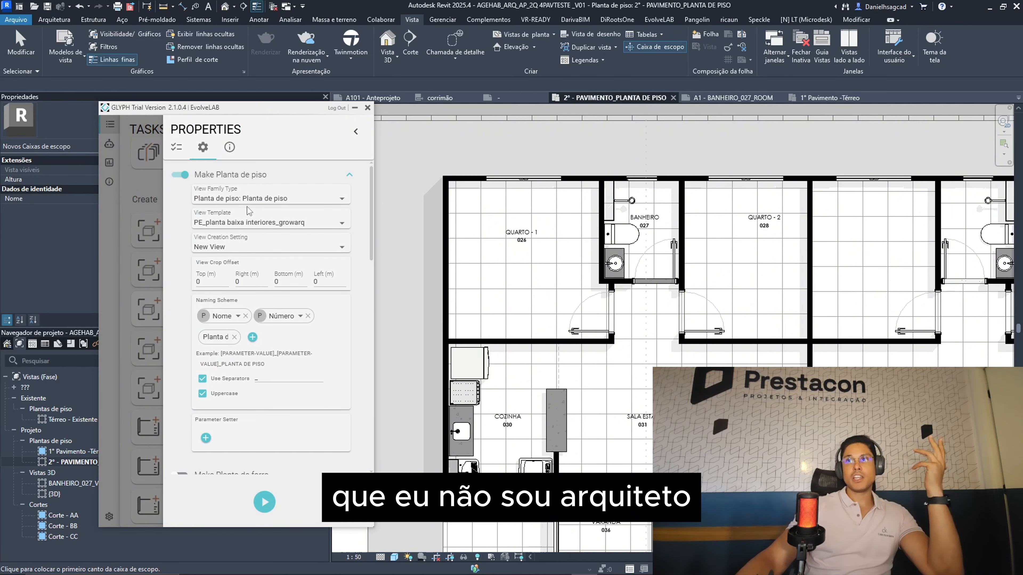
Examine the available view templates for Make Planta de piso and leave the current choice in place.
{"action": "scroll", "coordinate": [249, 210], "scroll_direction": "down", "scroll_amount": 2}
{"action": "scroll", "coordinate": [226, 219], "scroll_direction": "up", "scroll_amount": 2}
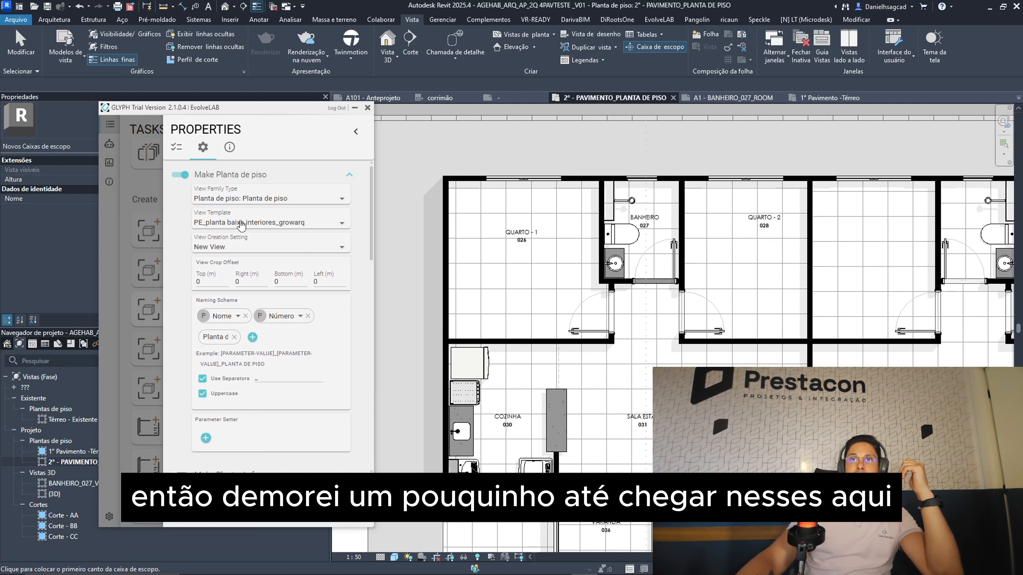
{"action": "left_click", "coordinate": [257, 225]}
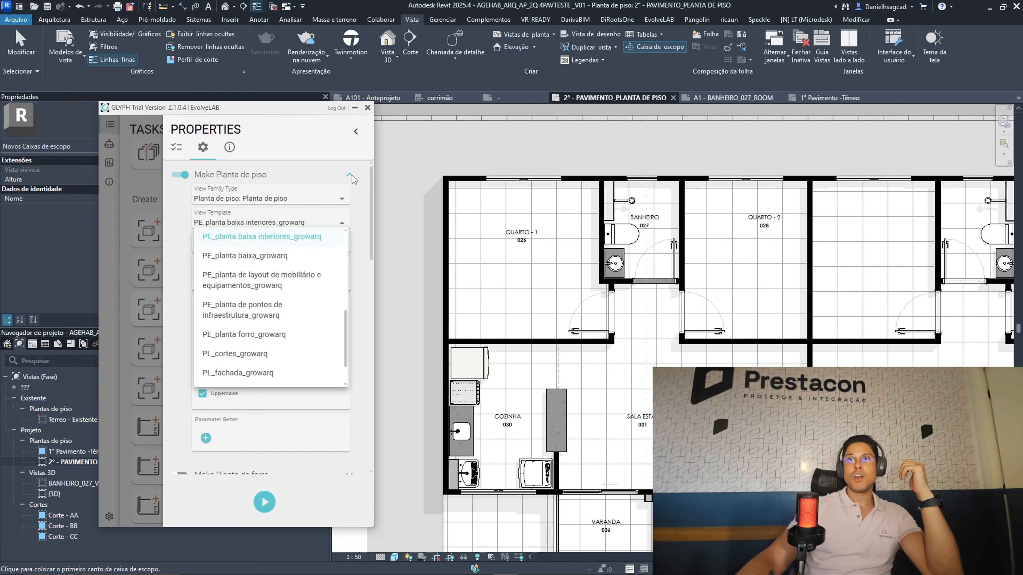
{"action": "left_click", "coordinate": [305, 174]}
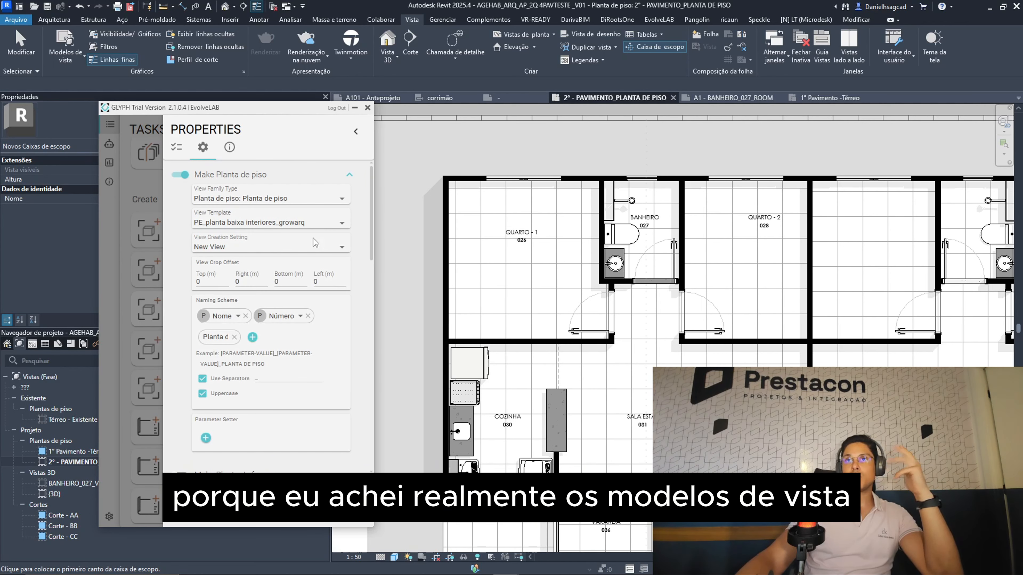
{"action": "scroll", "coordinate": [271, 241], "scroll_direction": "down", "scroll_amount": 3}
{"action": "scroll", "coordinate": [241, 248], "scroll_direction": "up", "scroll_amount": 3}
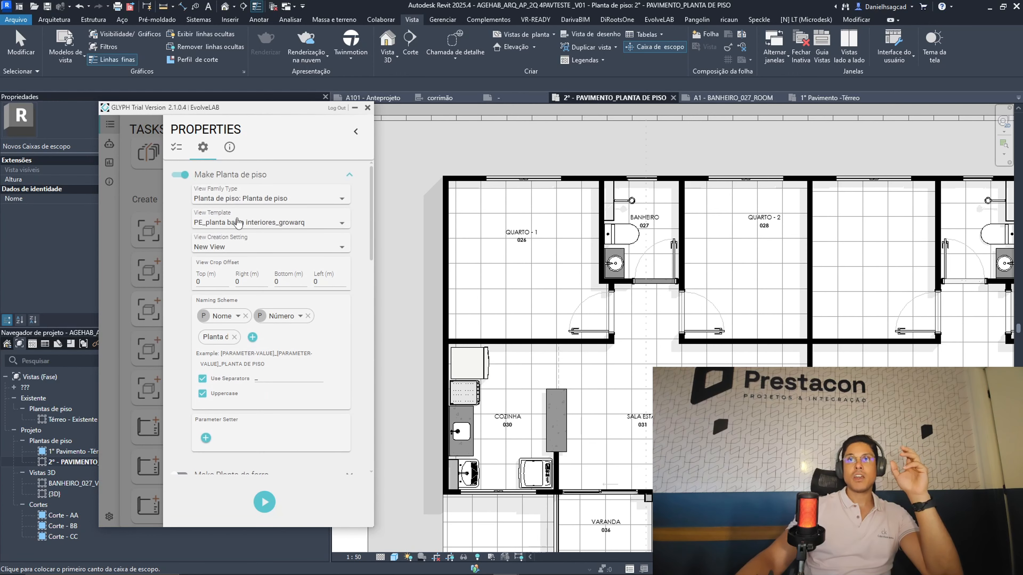
Recheck the room task's view settings and its list of selected rooms.
{"action": "scroll", "coordinate": [238, 292], "scroll_direction": "down", "scroll_amount": 4}
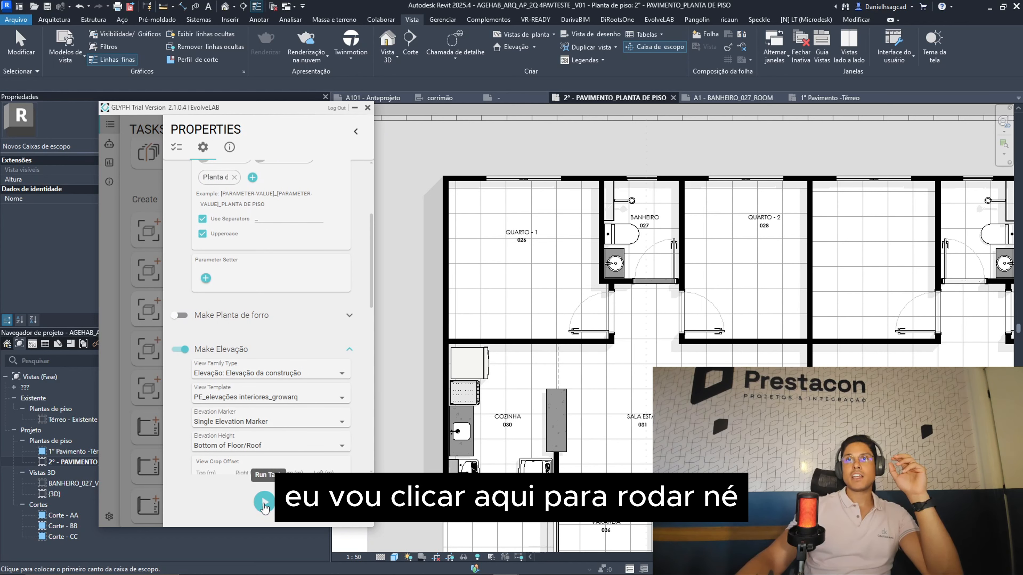
{"action": "left_click", "coordinate": [181, 153]}
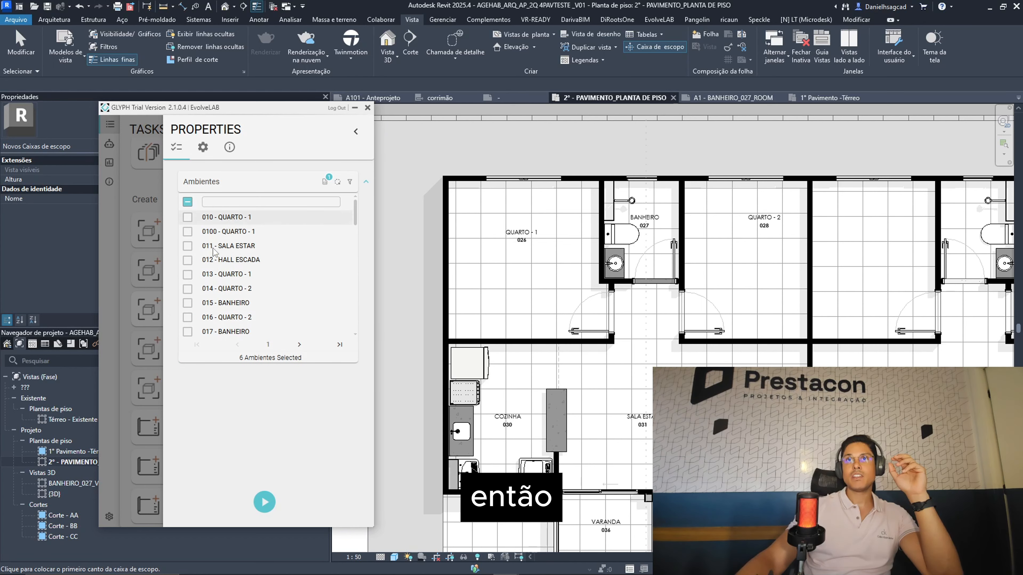
{"action": "scroll", "coordinate": [216, 298], "scroll_direction": "down", "scroll_amount": 8}
{"action": "scroll", "coordinate": [217, 298], "scroll_direction": "up", "scroll_amount": 3}
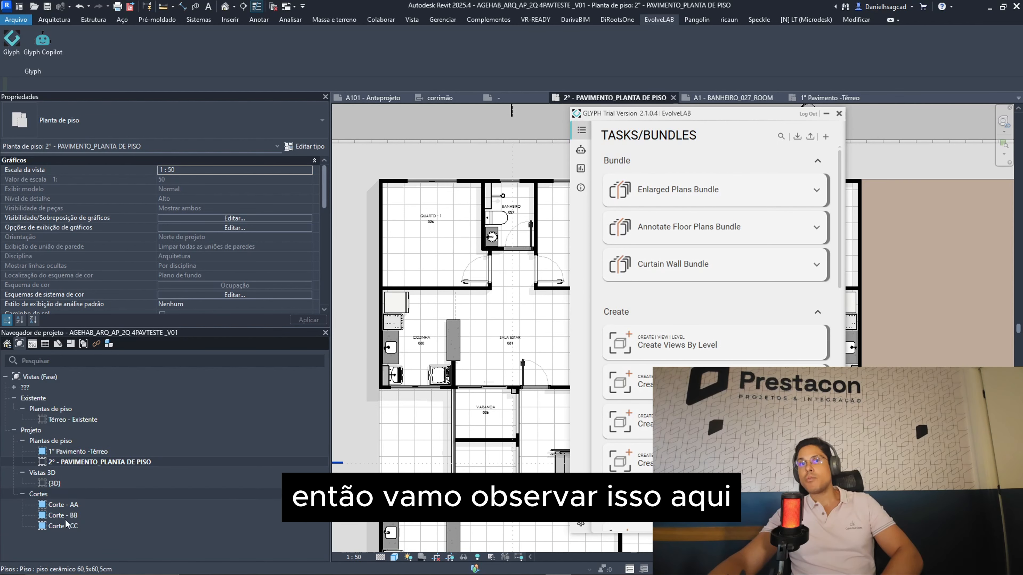
Reopen the room view creation task and select room 026 - QUARTO - 1.
{"action": "scroll", "coordinate": [684, 335], "scroll_direction": "down", "scroll_amount": 1}
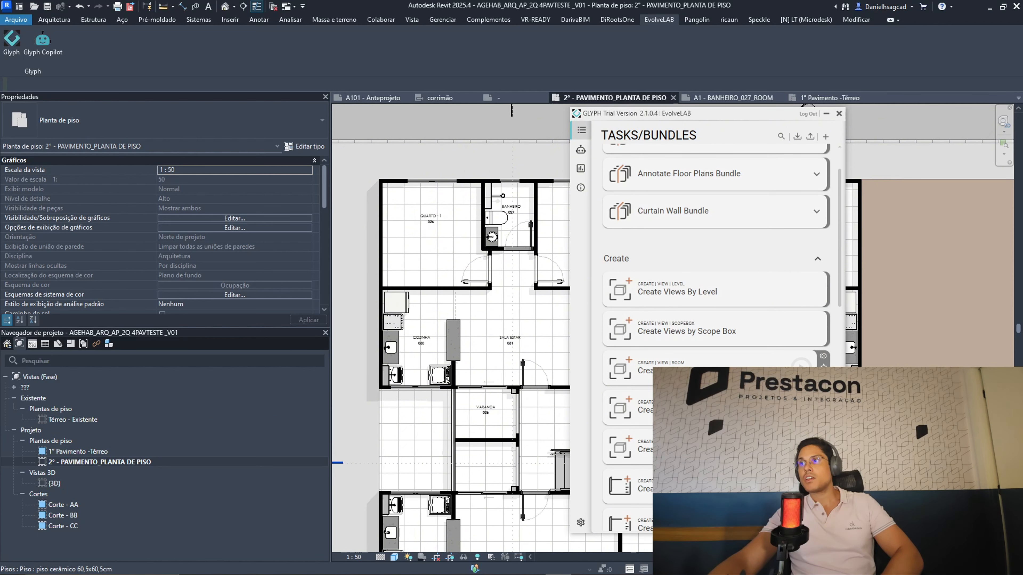
{"action": "left_click", "coordinate": [690, 373]}
{"action": "scroll", "coordinate": [689, 241], "scroll_direction": "down", "scroll_amount": 10}
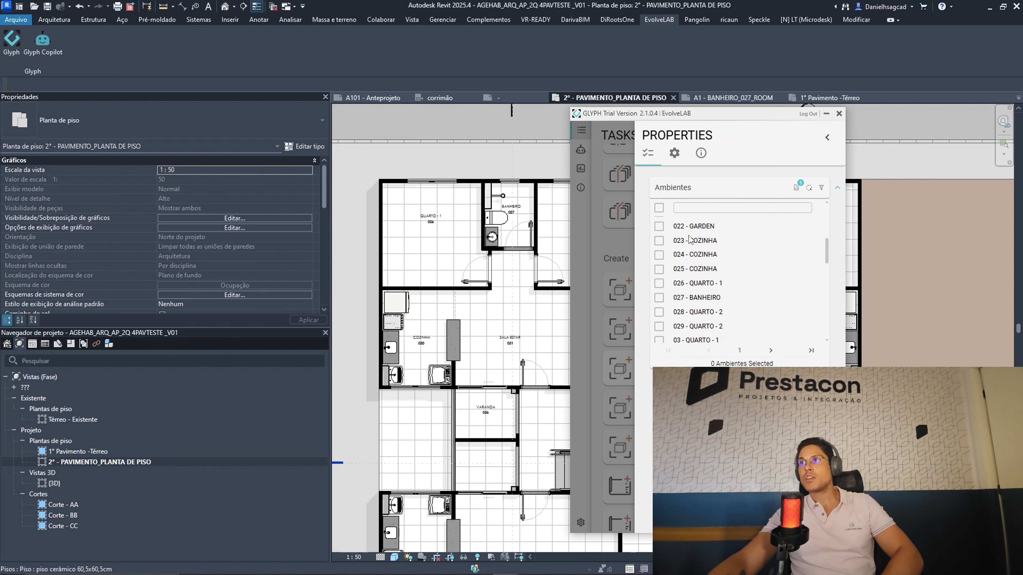
{"action": "scroll", "coordinate": [504, 336], "scroll_direction": "up", "scroll_amount": 3}
{"action": "scroll", "coordinate": [506, 339], "scroll_direction": "down", "scroll_amount": 2}
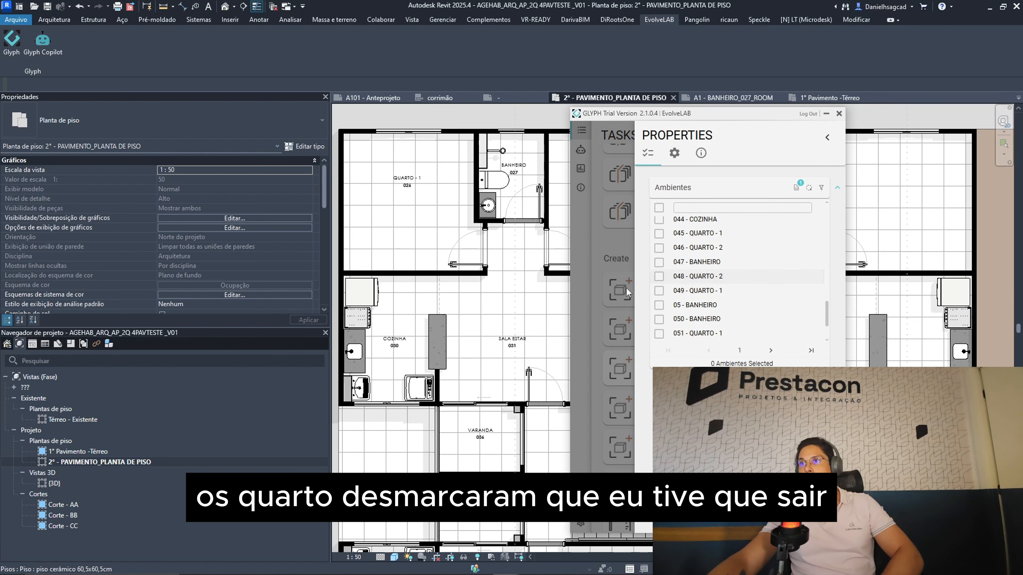
{"action": "scroll", "coordinate": [661, 262], "scroll_direction": "up", "scroll_amount": 5}
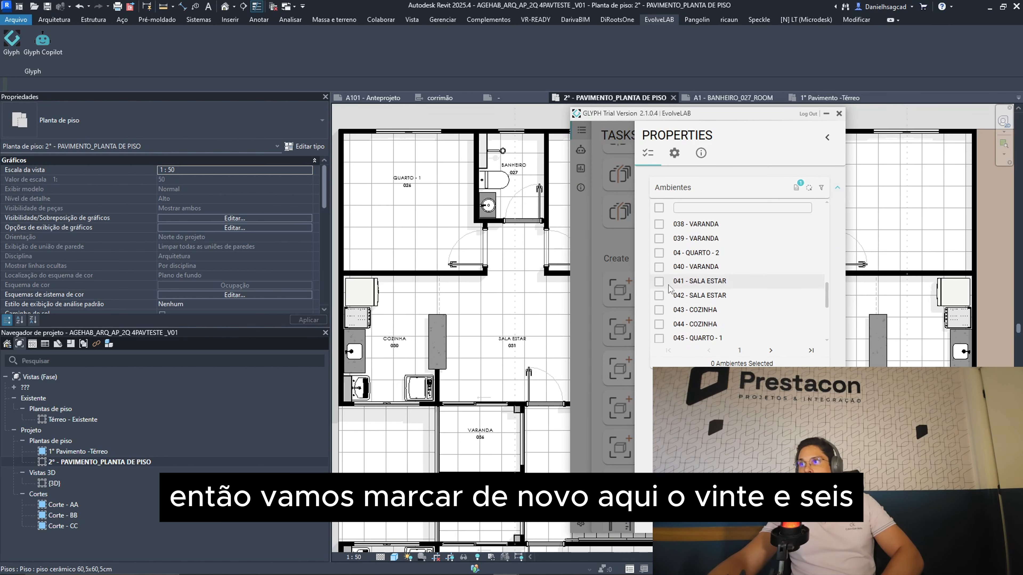
{"action": "scroll", "coordinate": [667, 282], "scroll_direction": "up", "scroll_amount": 5}
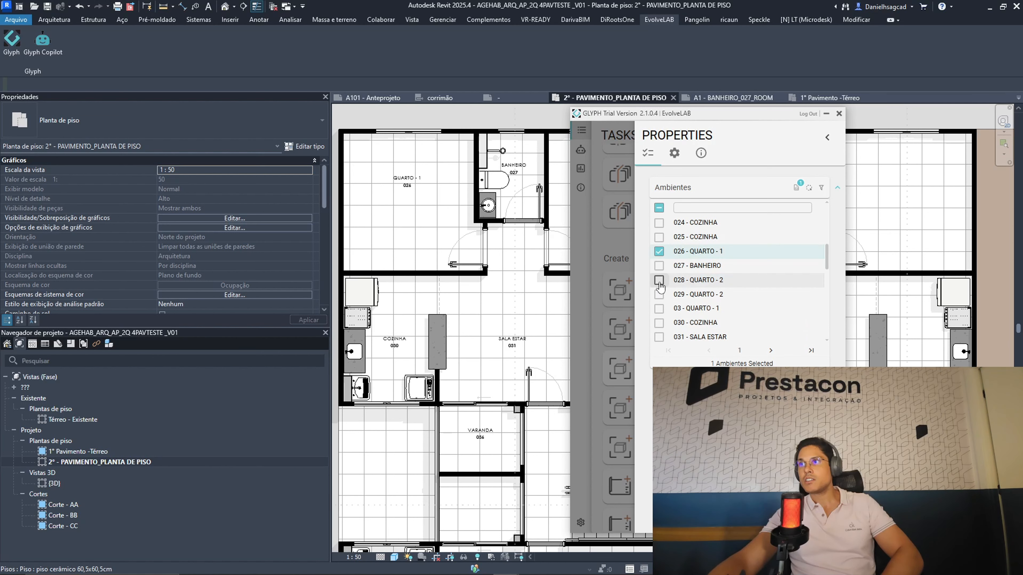
Add rooms 027, 028, 030, 031 and 036 to the selection and run the task to create their views.
{"action": "left_click", "coordinate": [659, 322]}
{"action": "left_click", "coordinate": [659, 337]}
{"action": "scroll", "coordinate": [660, 330], "scroll_direction": "down", "scroll_amount": 2}
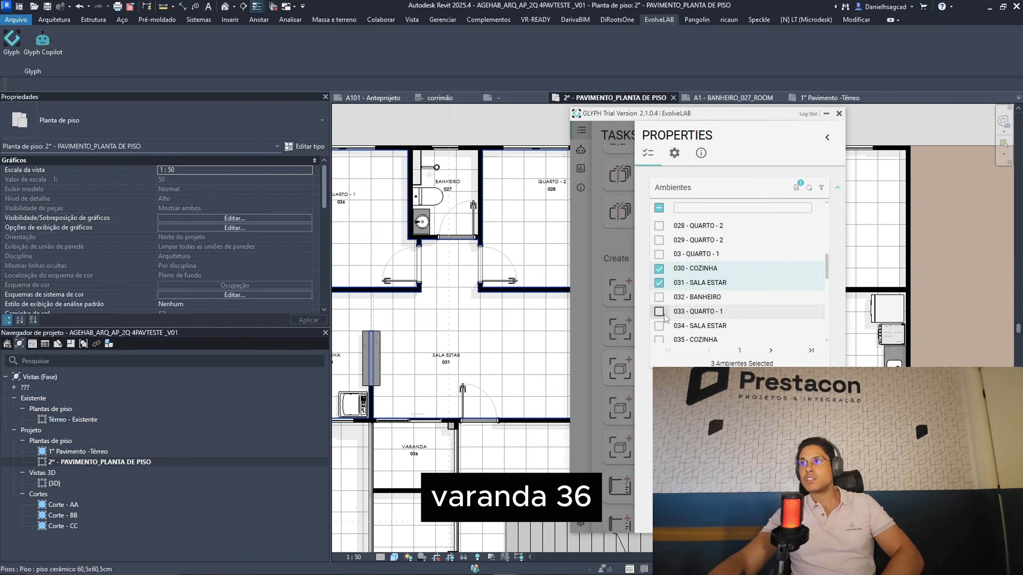
{"action": "scroll", "coordinate": [664, 318], "scroll_direction": "down", "scroll_amount": 3}
{"action": "left_click", "coordinate": [659, 305]}
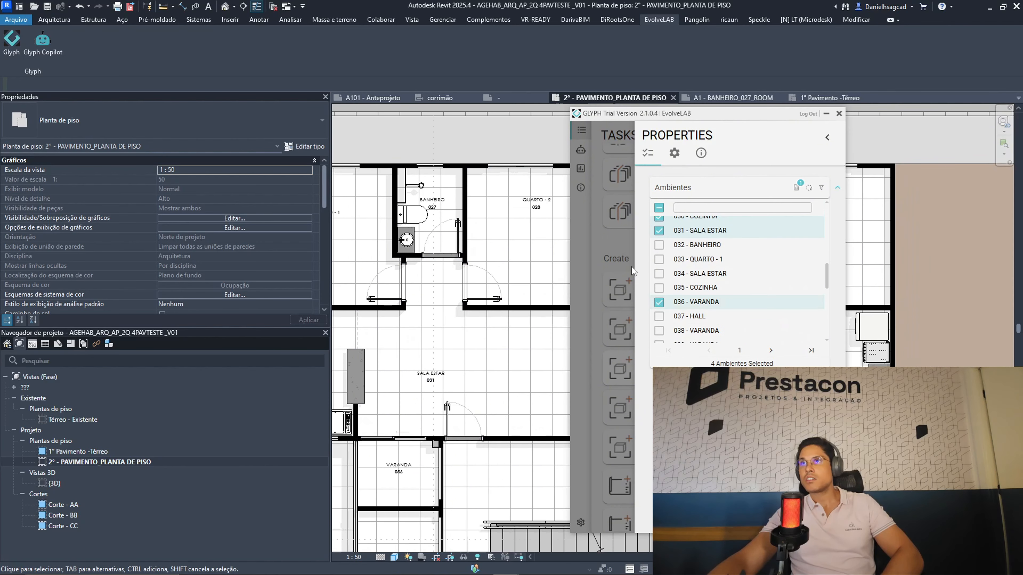
{"action": "scroll", "coordinate": [668, 282], "scroll_direction": "up", "scroll_amount": 5}
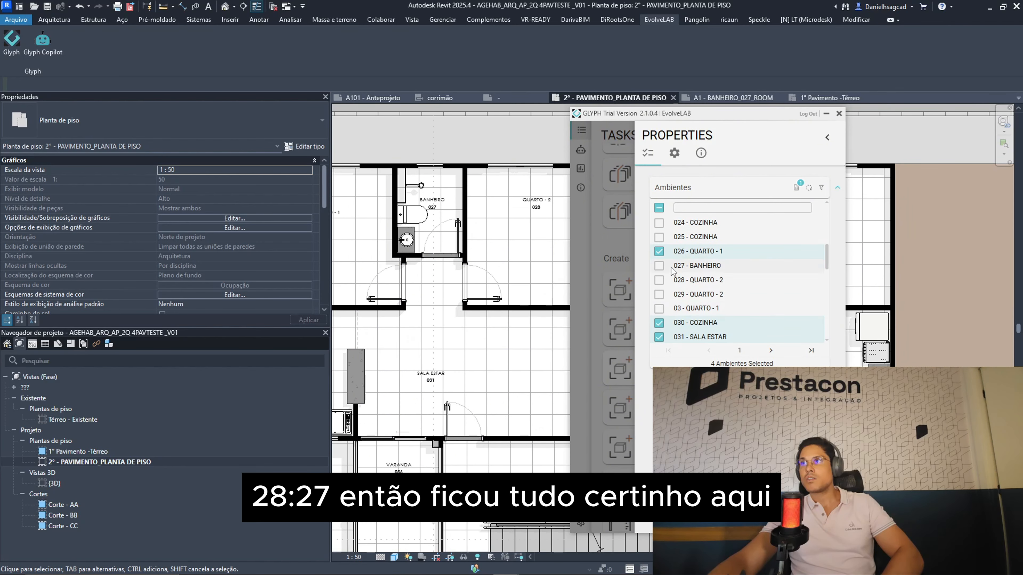
{"action": "left_click", "coordinate": [659, 280]}
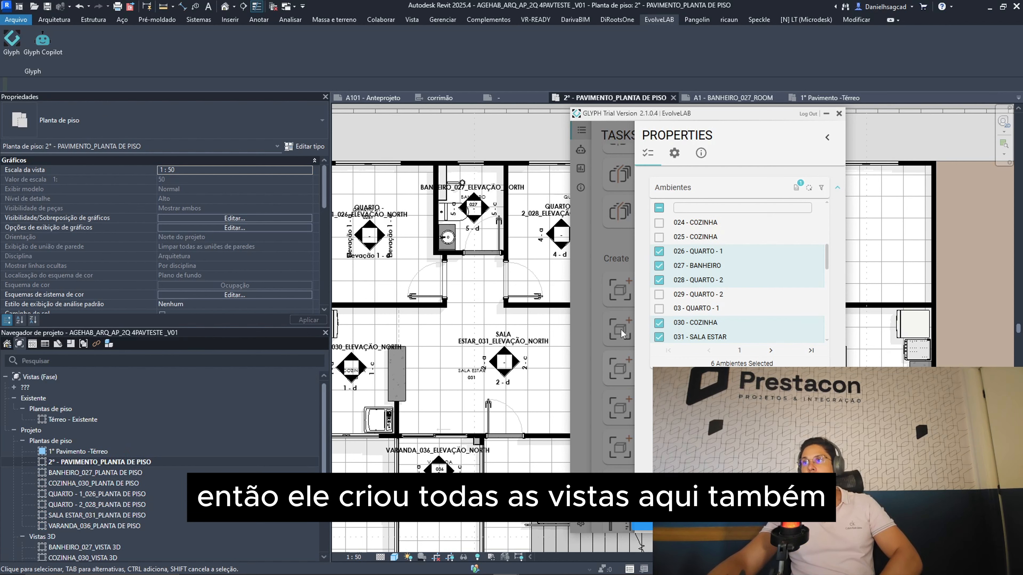
Look through the generated room views in the project browser and open BANHEIRO_027_PLANTA DE PISO.
{"action": "scroll", "coordinate": [551, 338], "scroll_direction": "down", "scroll_amount": 2}
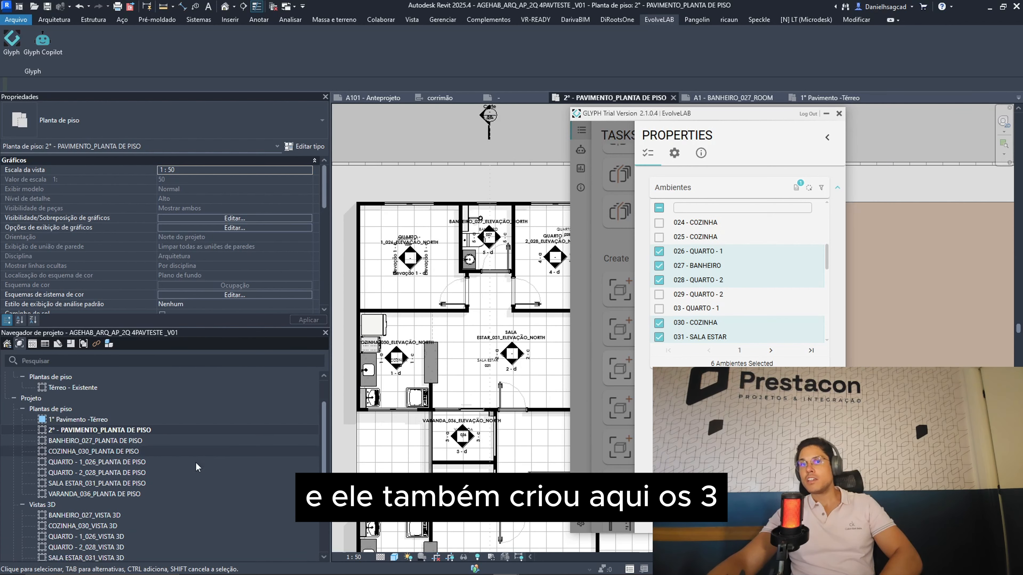
{"action": "scroll", "coordinate": [66, 530], "scroll_direction": "down", "scroll_amount": 4}
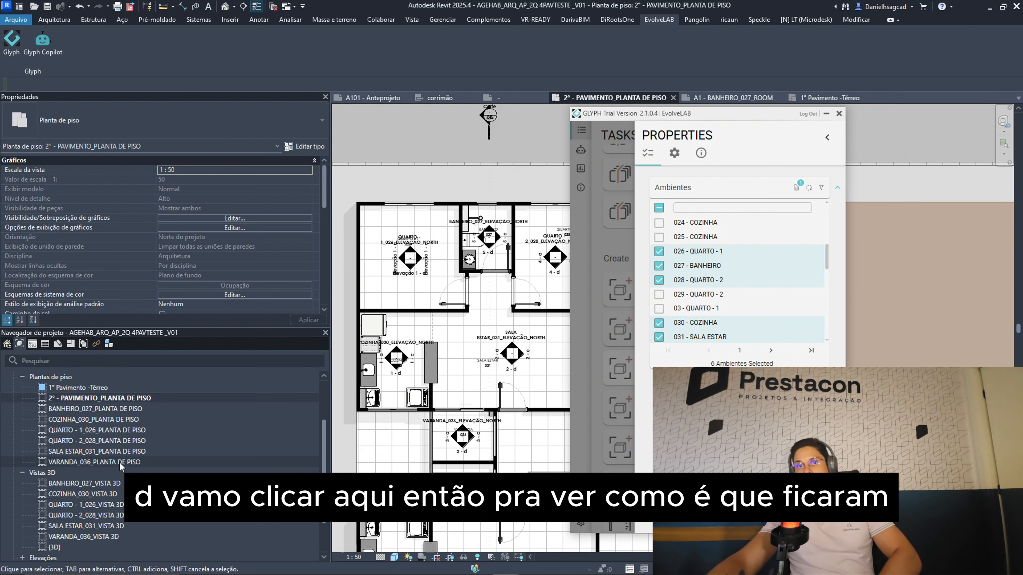
{"action": "scroll", "coordinate": [119, 462], "scroll_direction": "up", "scroll_amount": 3}
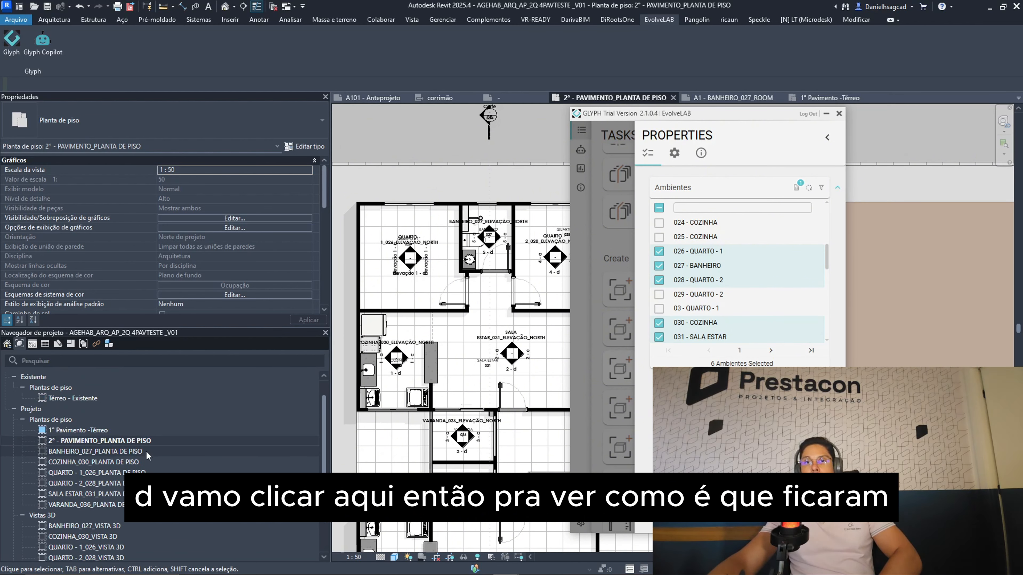
{"action": "double_click", "coordinate": [145, 451]}
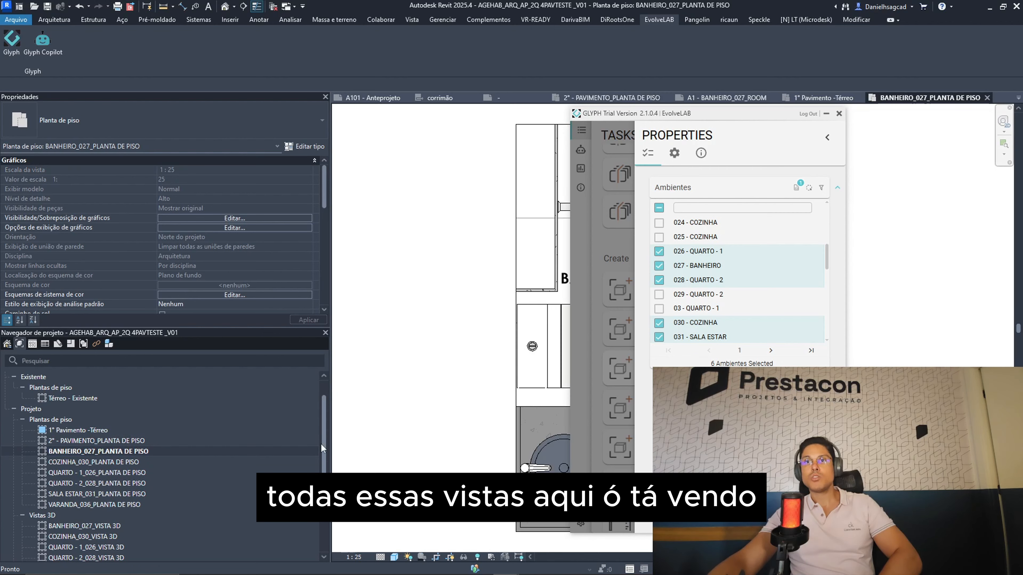
Examine the bathroom plan's elevation marker, including its view name and direction labels.
{"action": "scroll", "coordinate": [452, 410], "scroll_direction": "down", "scroll_amount": 5}
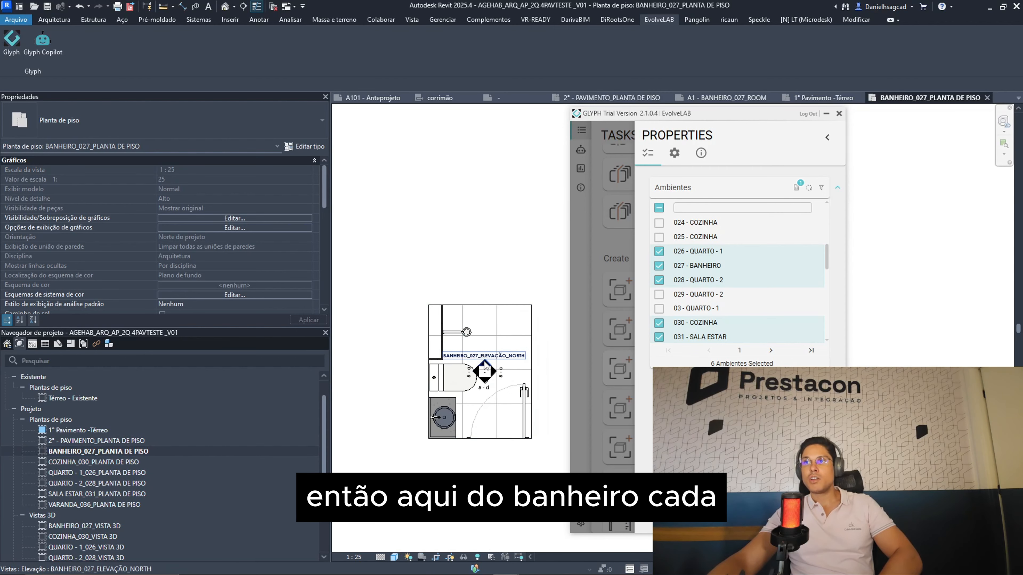
{"action": "scroll", "coordinate": [487, 367], "scroll_direction": "up", "scroll_amount": 5}
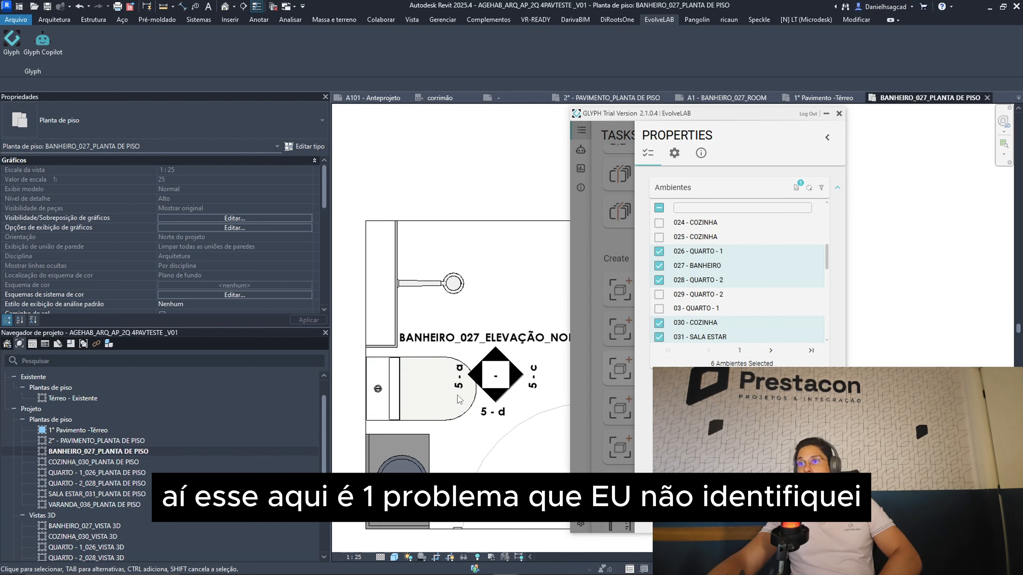
{"action": "middle_click_drag", "start_coordinate": [462, 384], "coordinate": [414, 385]}
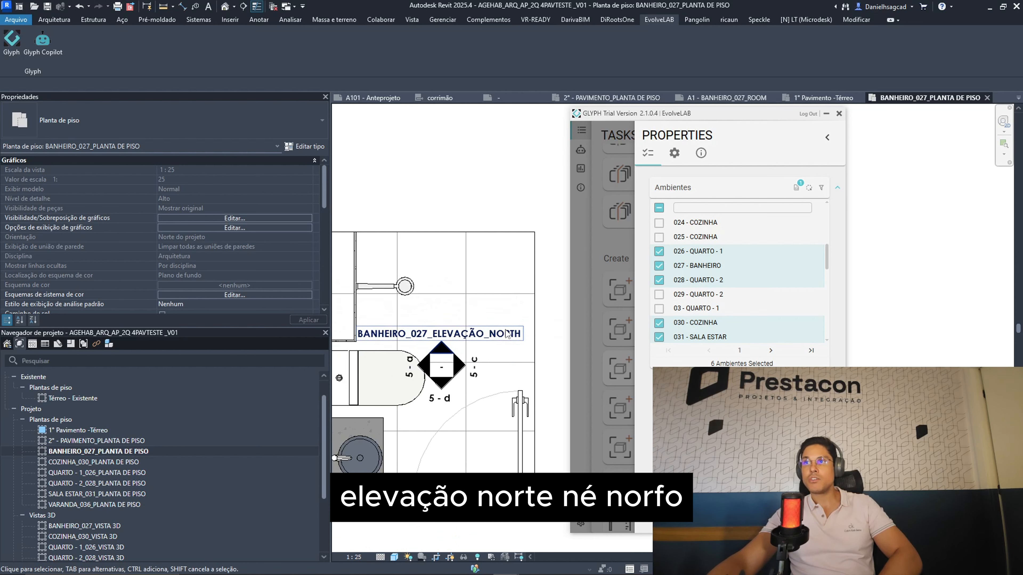
{"action": "scroll", "coordinate": [427, 389], "scroll_direction": "up", "scroll_amount": 2}
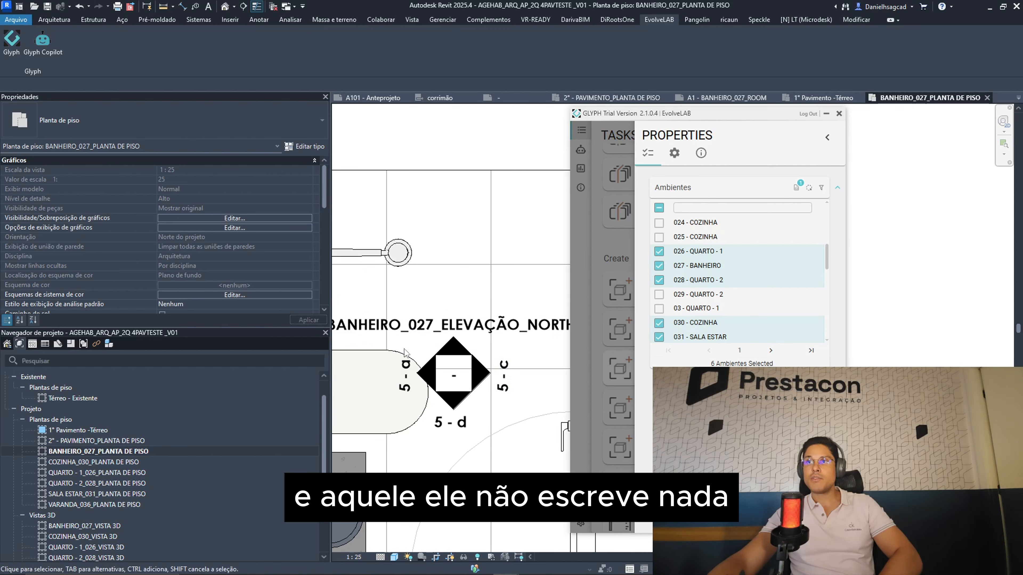
{"action": "scroll", "coordinate": [405, 352], "scroll_direction": "down", "scroll_amount": 3}
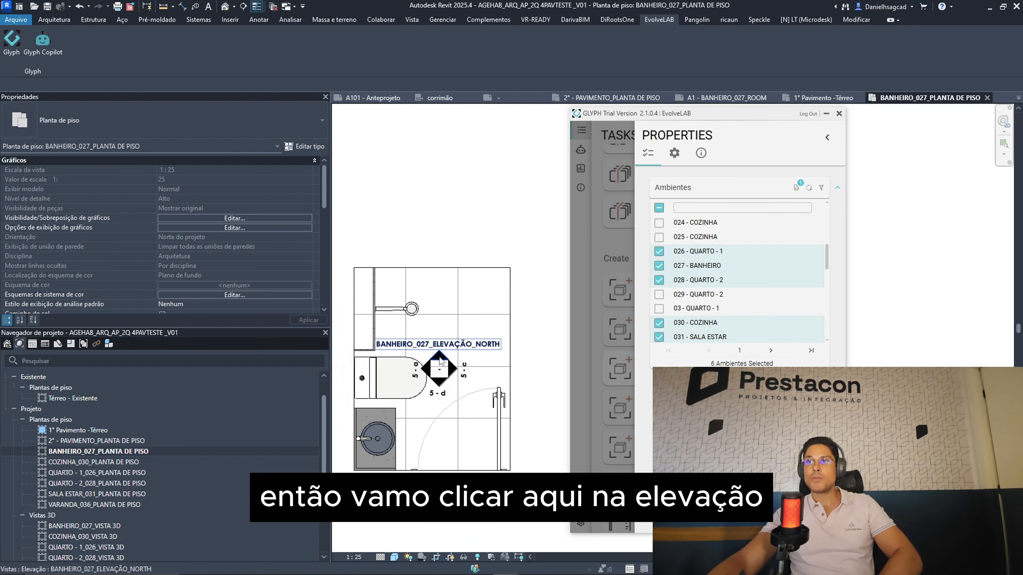
Open BANHEIRO_027_ELEVAÇÃO_NORTH from its marker and inspect its crop, scale and view template.
{"action": "double_click", "coordinate": [443, 365]}
{"action": "scroll", "coordinate": [463, 352], "scroll_direction": "down", "scroll_amount": 2}
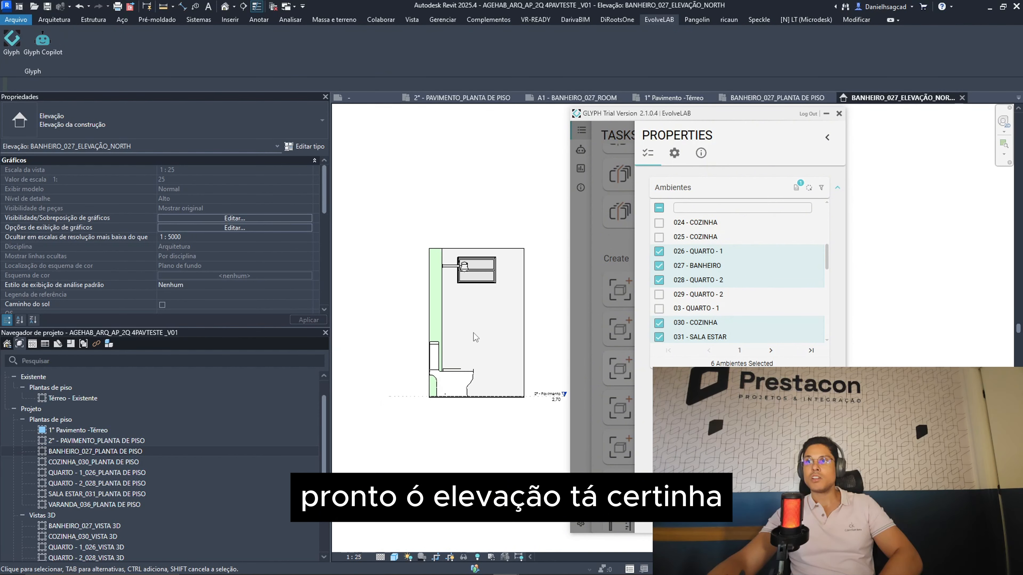
{"action": "scroll", "coordinate": [198, 287], "scroll_direction": "down", "scroll_amount": 5}
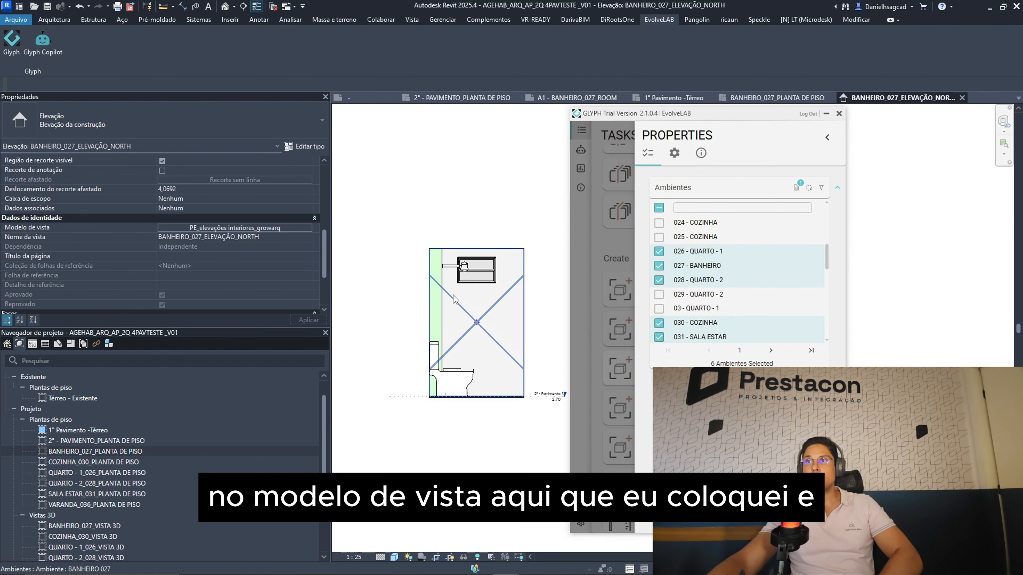
{"action": "scroll", "coordinate": [481, 265], "scroll_direction": "up", "scroll_amount": 1}
{"action": "scroll", "coordinate": [480, 262], "scroll_direction": "up", "scroll_amount": 2}
{"action": "scroll", "coordinate": [481, 426], "scroll_direction": "down", "scroll_amount": 3}
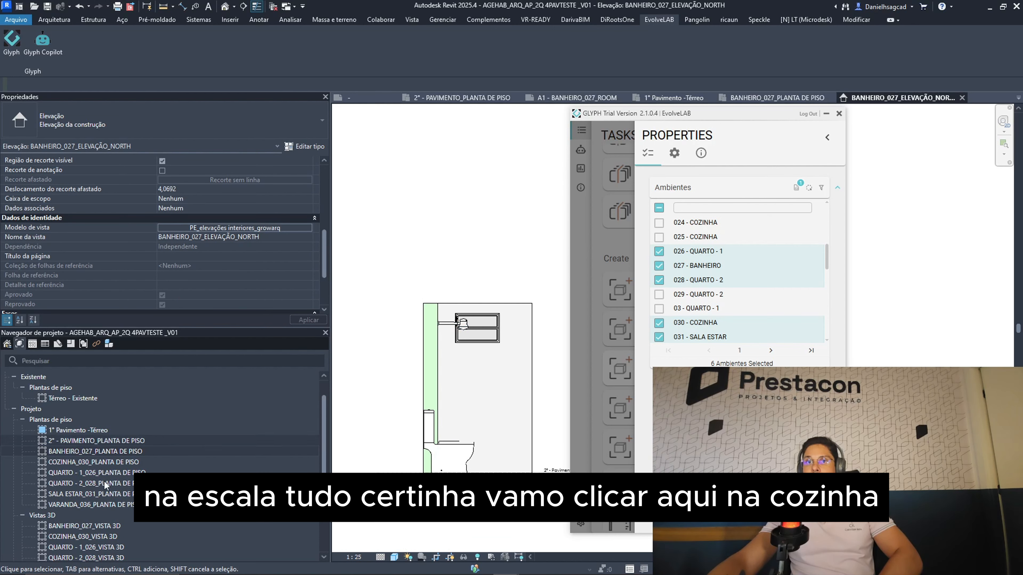
Open COZINHA_030_PLANTA DE PISO, then open elevation 1 - a from its marker and inspect its crop limits.
{"action": "double_click", "coordinate": [108, 461]}
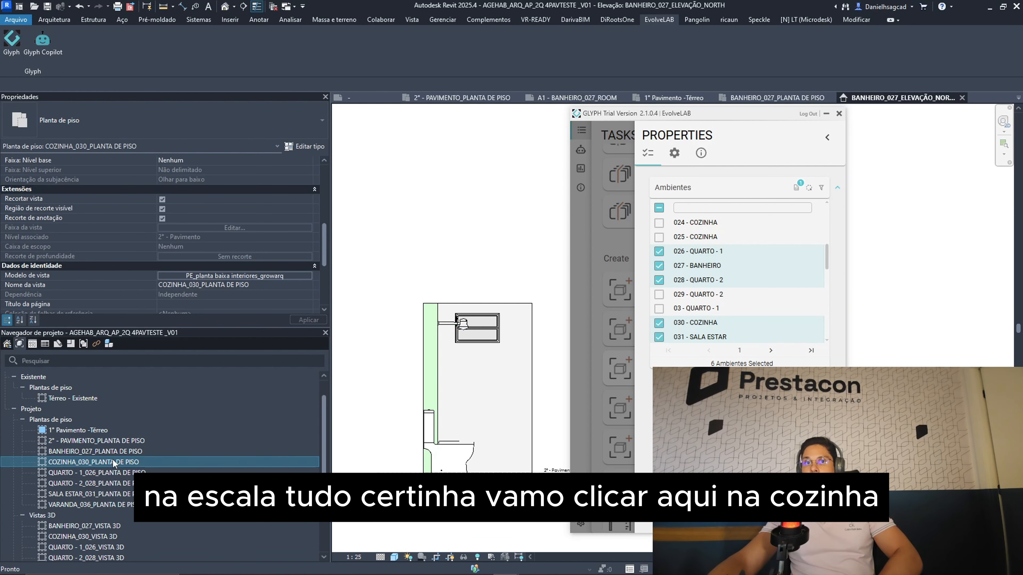
{"action": "middle_click_drag", "start_coordinate": [509, 359], "coordinate": [411, 337]}
{"action": "scroll", "coordinate": [411, 337], "scroll_direction": "down", "scroll_amount": 1}
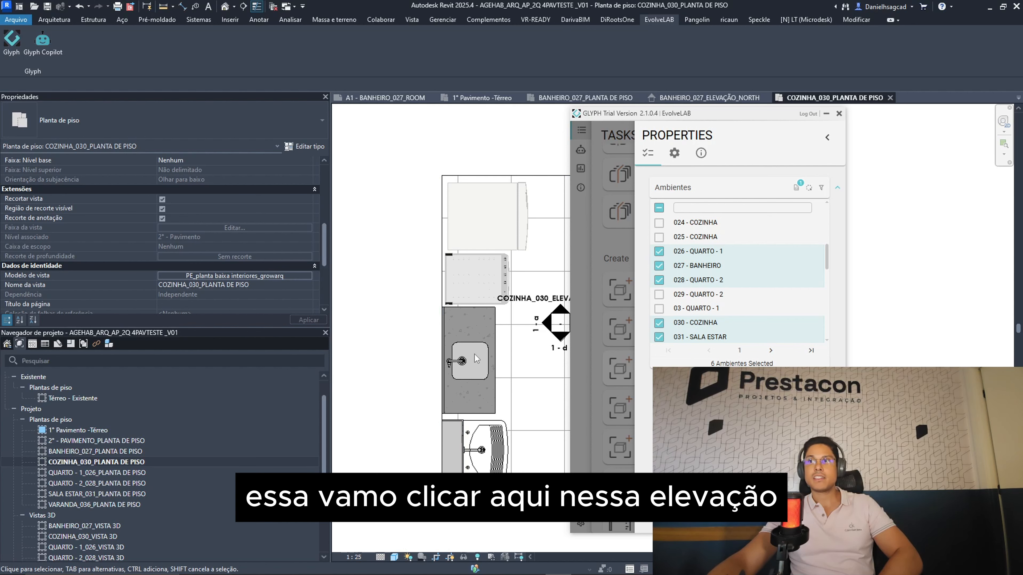
{"action": "double_click", "coordinate": [548, 324]}
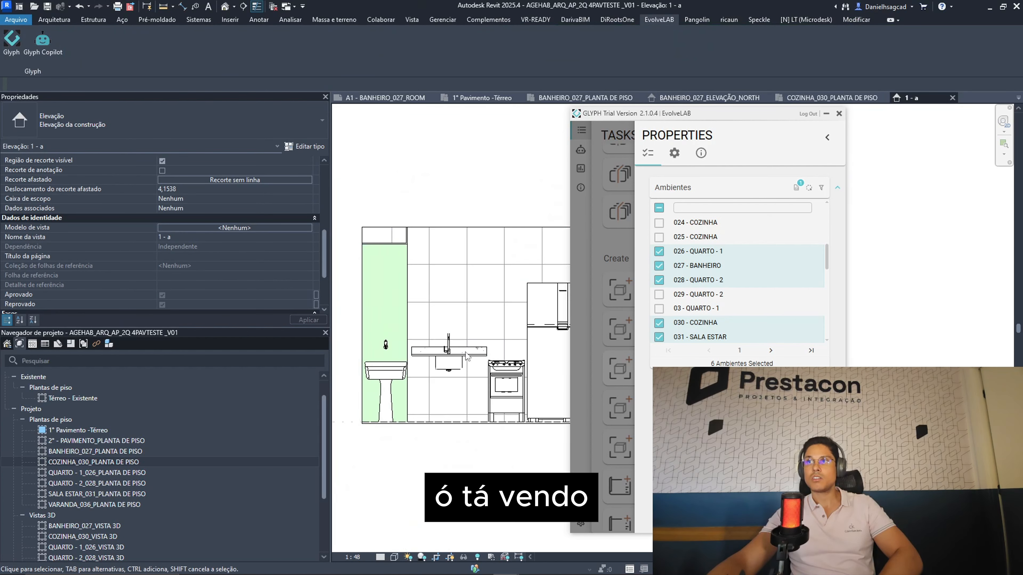
{"action": "scroll", "coordinate": [466, 356], "scroll_direction": "down", "scroll_amount": 1}
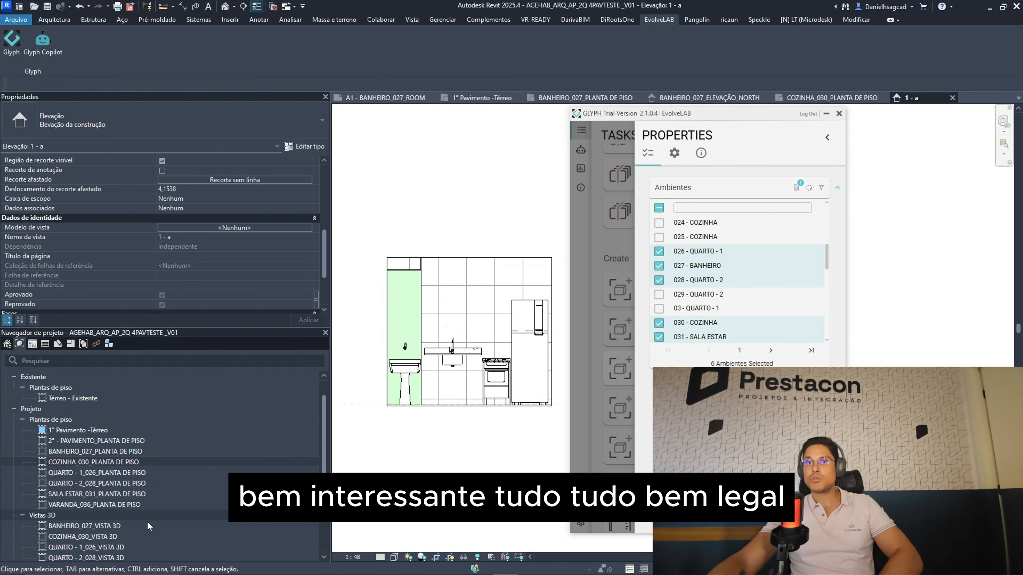
{"action": "scroll", "coordinate": [474, 300], "scroll_direction": "up", "scroll_amount": 2}
{"action": "scroll", "coordinate": [470, 243], "scroll_direction": "down", "scroll_amount": 1}
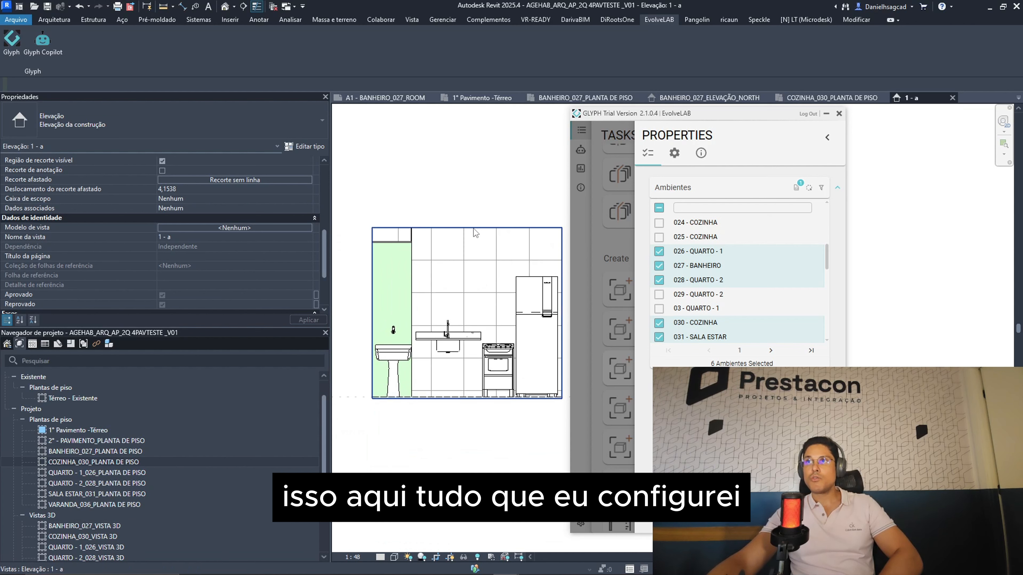
{"action": "scroll", "coordinate": [470, 230], "scroll_direction": "up", "scroll_amount": 2}
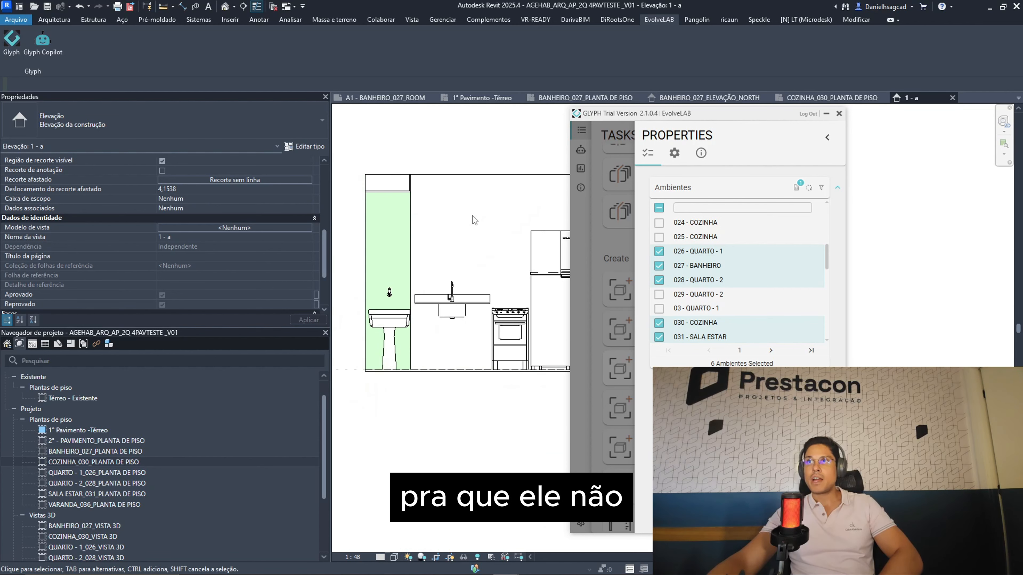
Lower the upper edge of elevation 1 - a's crop region to the top of the tiled wall.
{"action": "left_click", "coordinate": [489, 174]}
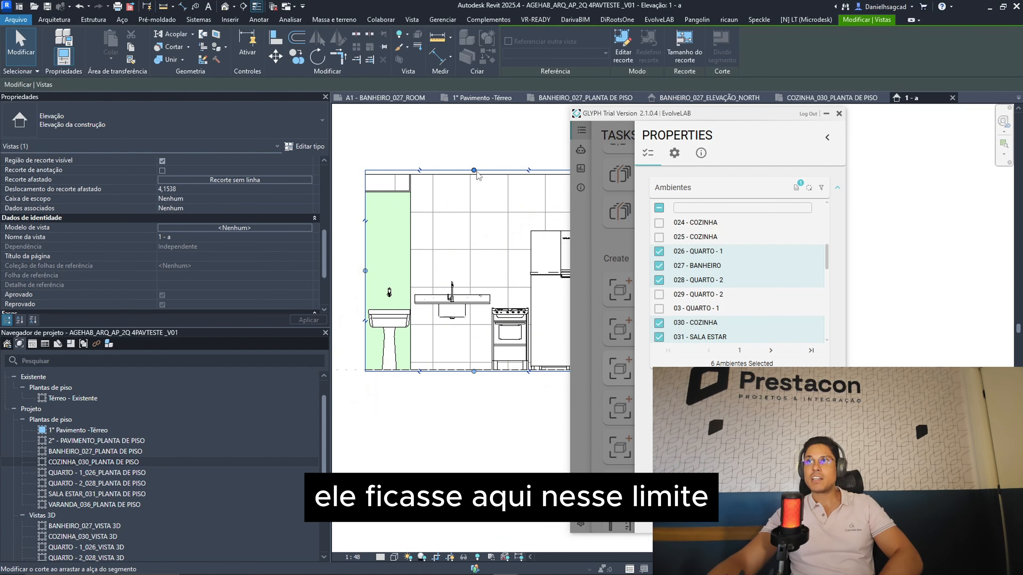
{"action": "left_click_drag", "start_coordinate": [474, 171], "coordinate": [474, 175]}
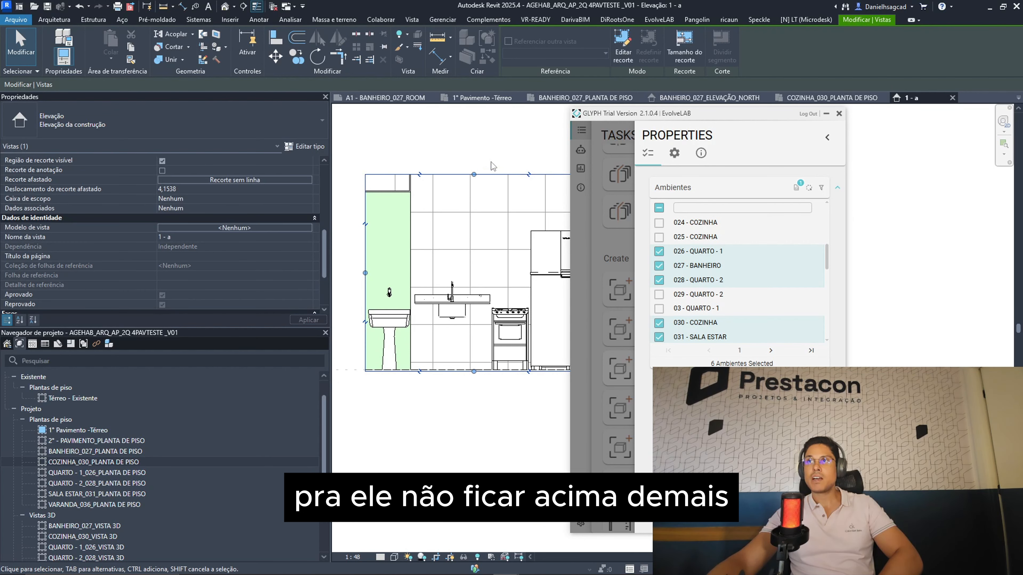
{"action": "scroll", "coordinate": [536, 347], "scroll_direction": "down", "scroll_amount": 1}
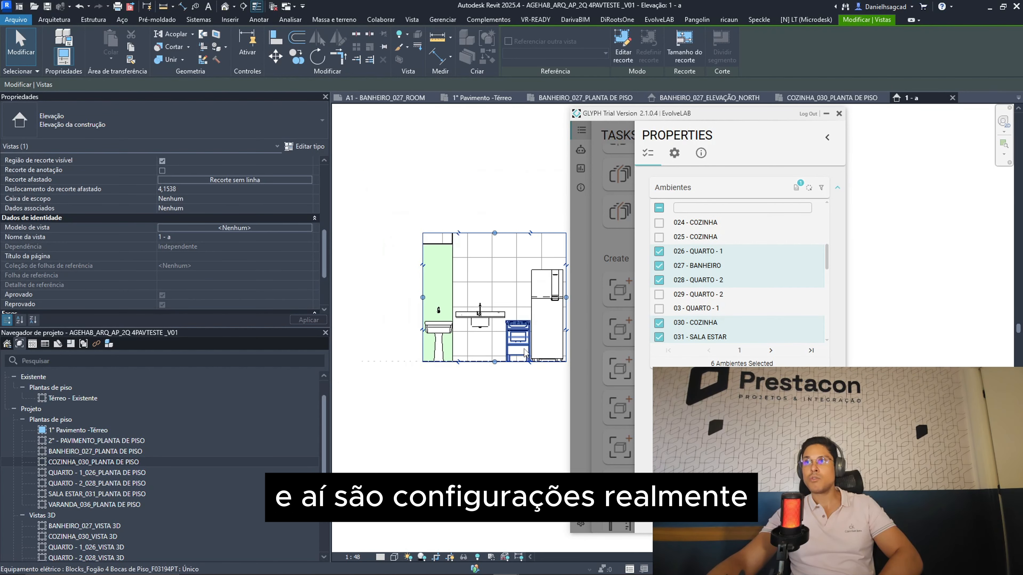
{"action": "middle_click_drag", "start_coordinate": [542, 346], "coordinate": [525, 345]}
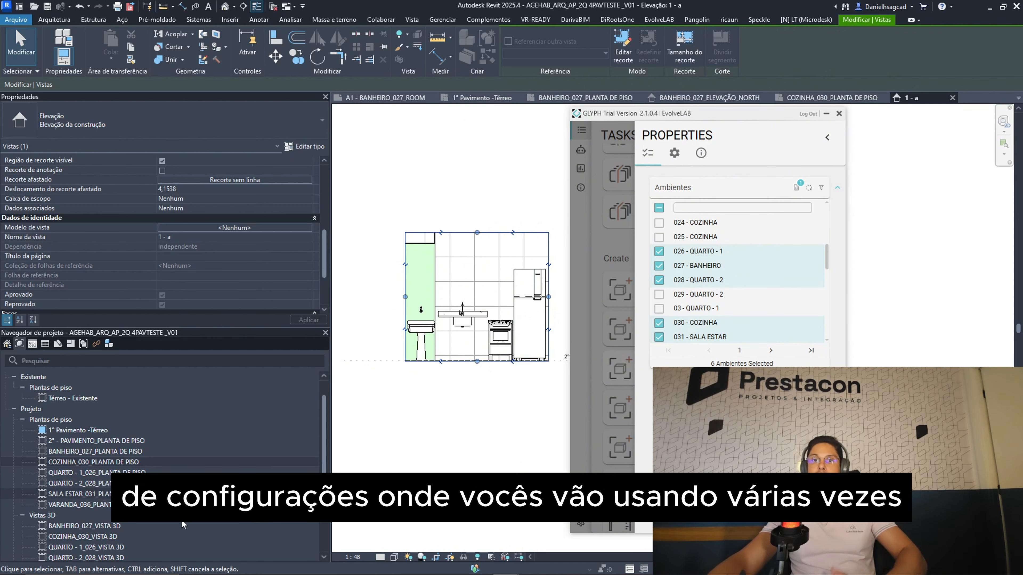
Open the BANHEIRO_027_VISTA 3D view.
{"action": "double_click", "coordinate": [114, 527]}
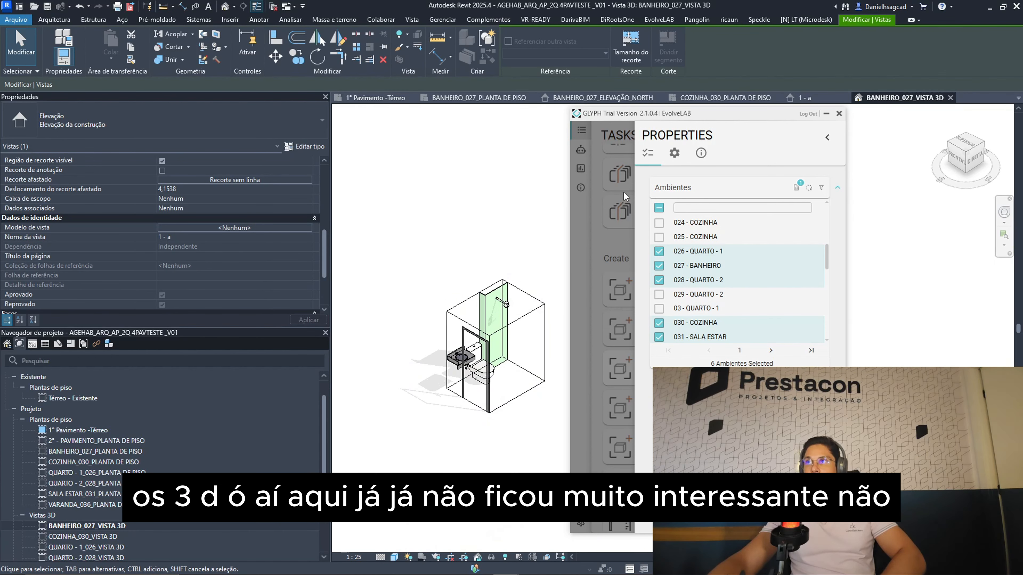
Open COZINHA_030_VISTA 3D, check how its walls are cut, and return to BANHEIRO_027_VISTA 3D.
{"action": "double_click", "coordinate": [83, 537]}
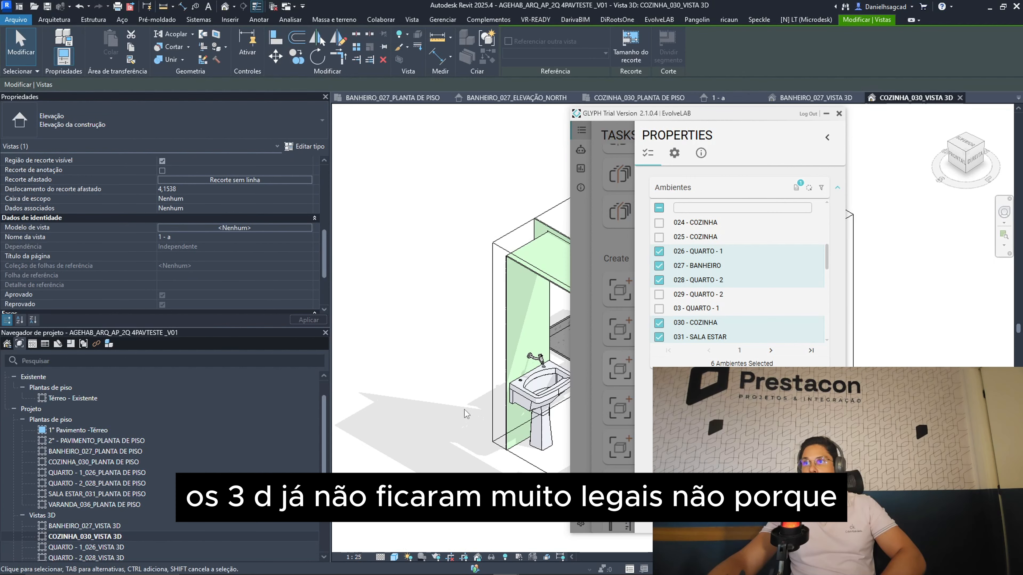
{"action": "scroll", "coordinate": [376, 374], "scroll_direction": "down", "scroll_amount": 4}
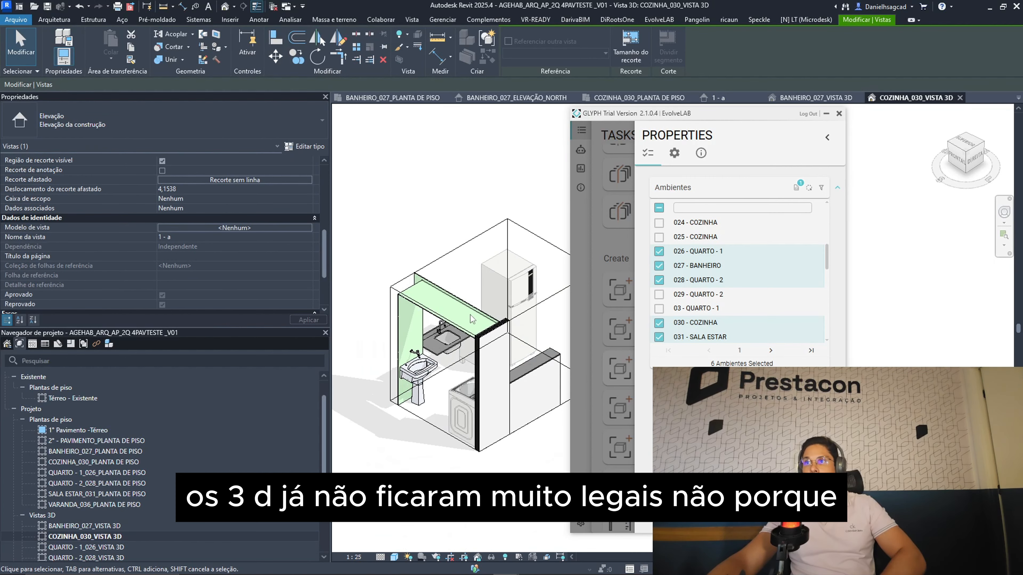
{"action": "double_click", "coordinate": [83, 526]}
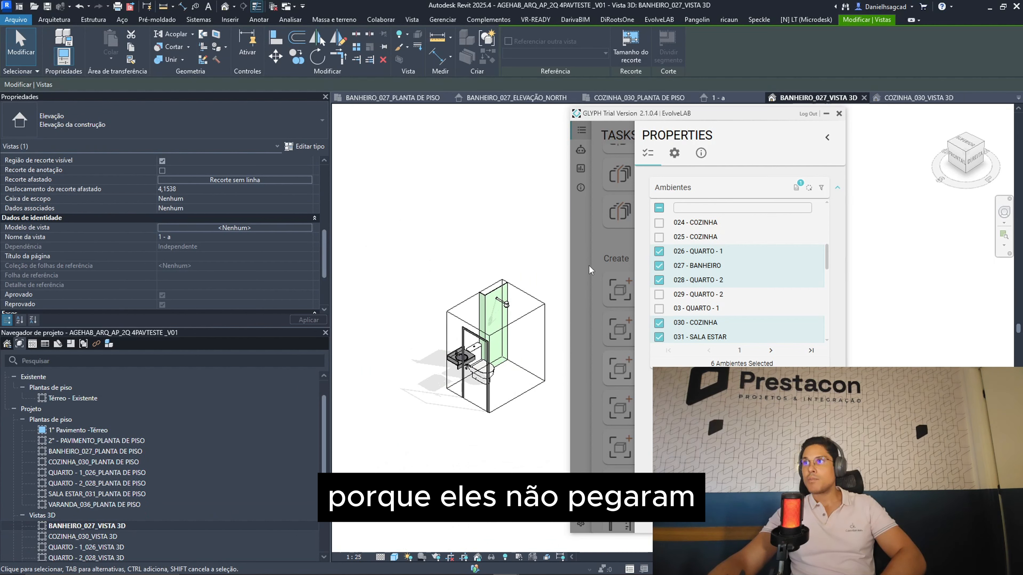
Open the Make Vista 3D task settings in Glyph and examine them against the bathroom's 3D view.
{"action": "left_click", "coordinate": [675, 155]}
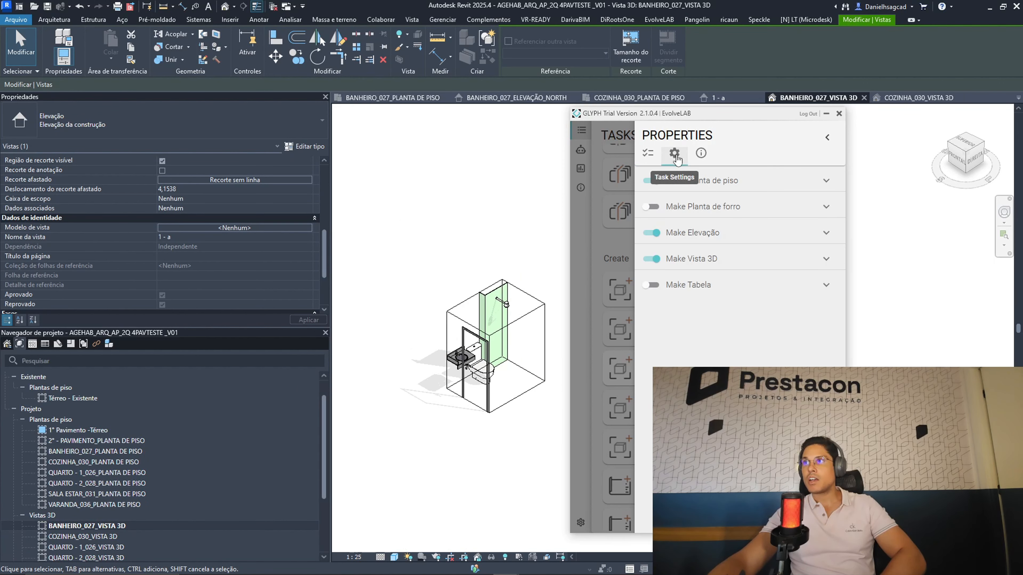
{"action": "left_click", "coordinate": [741, 255]}
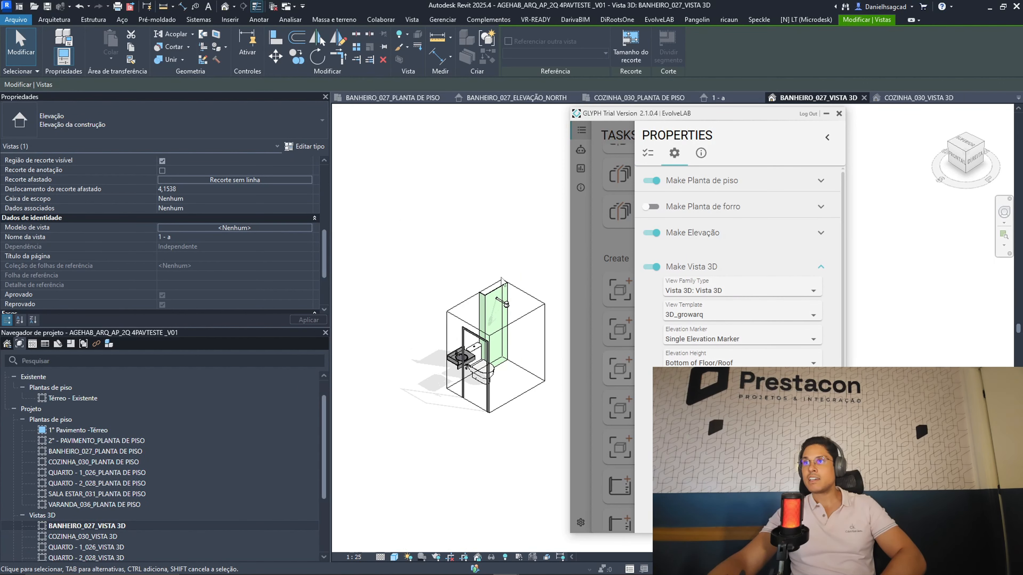
{"action": "scroll", "coordinate": [502, 279], "scroll_direction": "up", "scroll_amount": 3}
{"action": "middle_click_drag", "start_coordinate": [493, 333], "coordinate": [488, 301]}
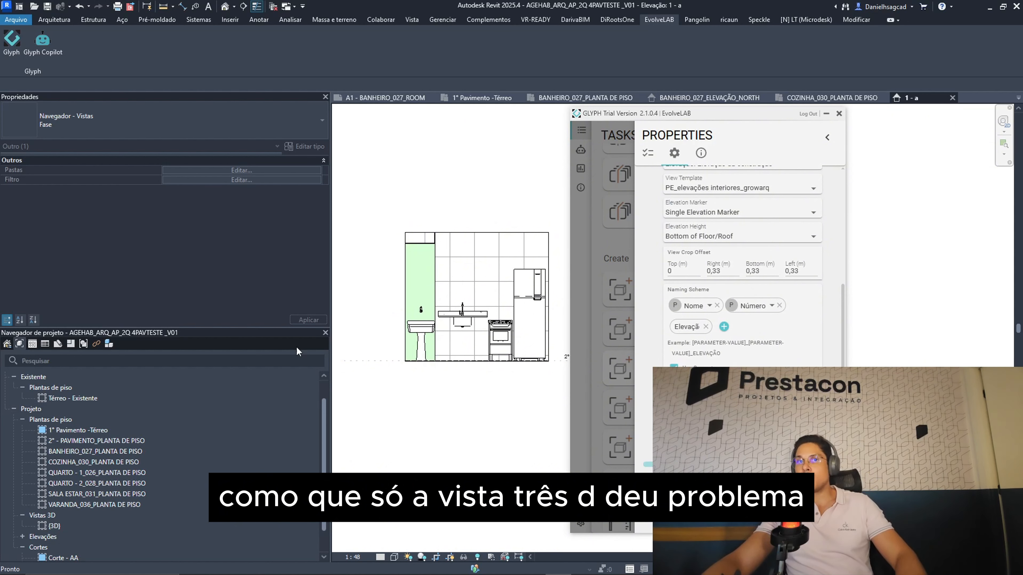
Expand the Elevações group, then regenerate the rooms' 3D views from Glyph's Make Vista 3D settings and locate them in the project browser.
{"action": "scroll", "coordinate": [80, 463], "scroll_direction": "down", "scroll_amount": 2}
{"action": "left_click", "coordinate": [22, 512]}
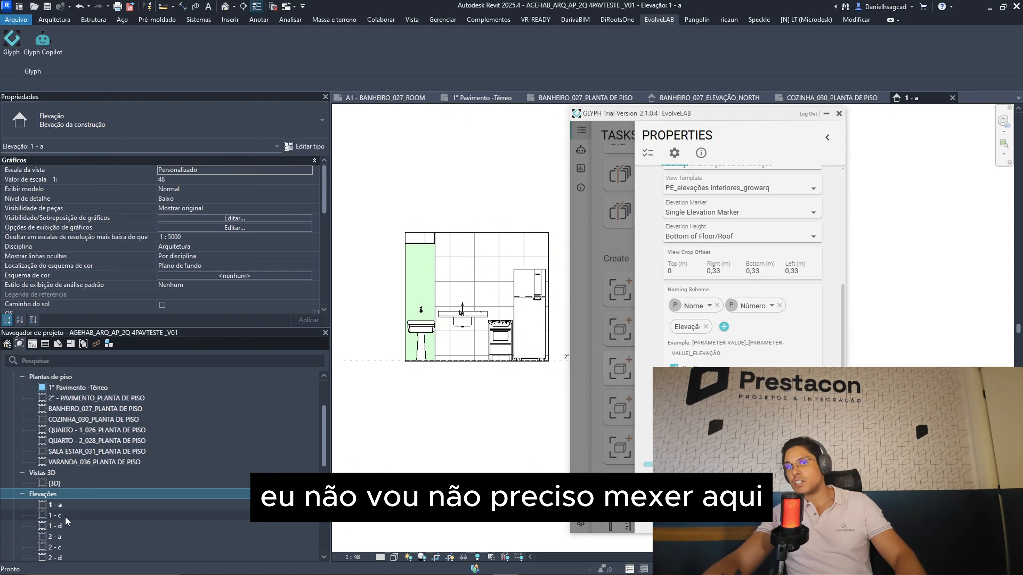
{"action": "scroll", "coordinate": [80, 496], "scroll_direction": "down", "scroll_amount": 5}
{"action": "scroll", "coordinate": [109, 496], "scroll_direction": "up", "scroll_amount": 10}
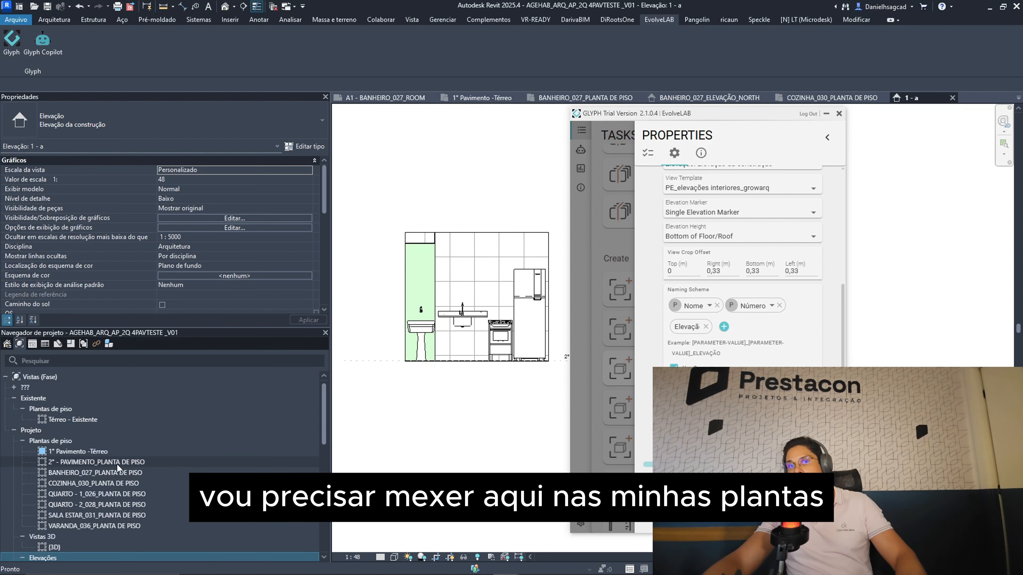
{"action": "scroll", "coordinate": [121, 451], "scroll_direction": "down", "scroll_amount": 2}
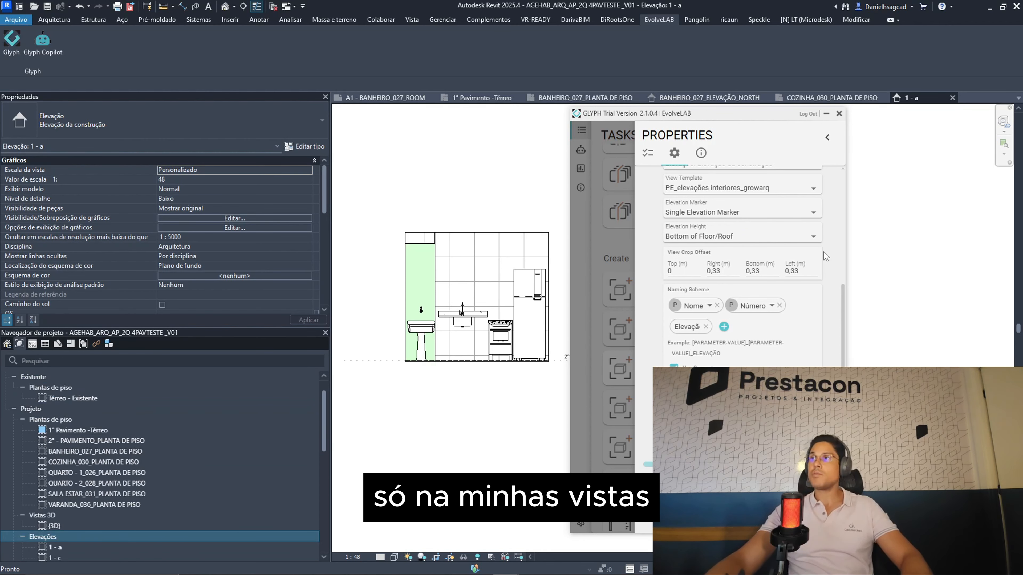
{"action": "scroll", "coordinate": [739, 200], "scroll_direction": "down", "scroll_amount": 2}
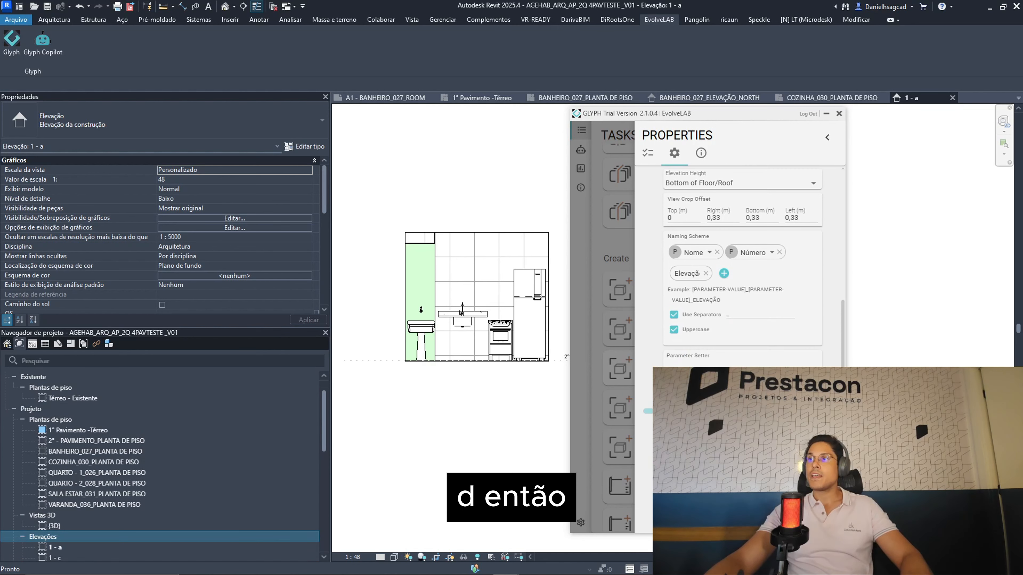
{"action": "scroll", "coordinate": [729, 330], "scroll_direction": "down", "scroll_amount": 9}
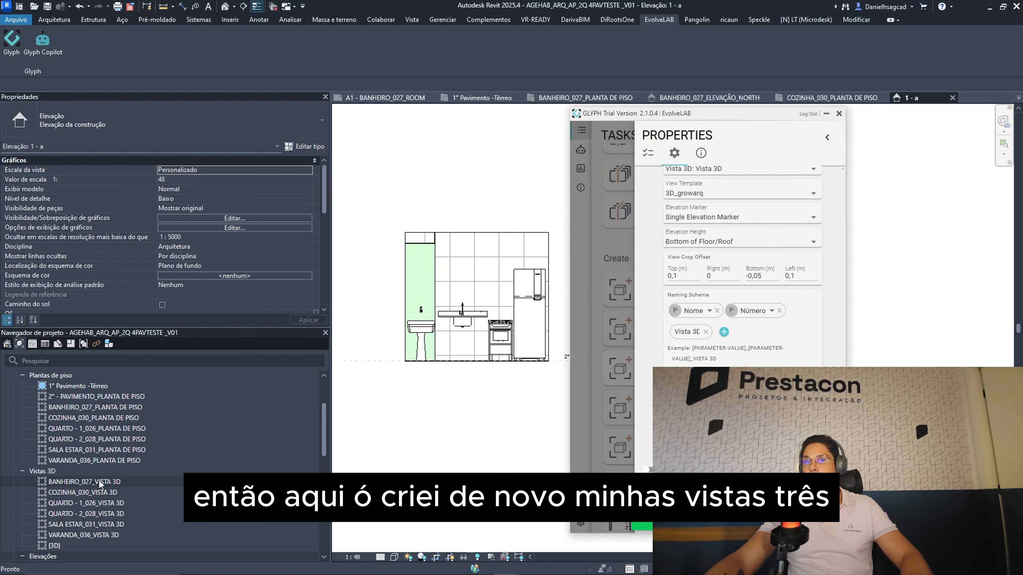
{"action": "scroll", "coordinate": [685, 282], "scroll_direction": "up", "scroll_amount": 10}
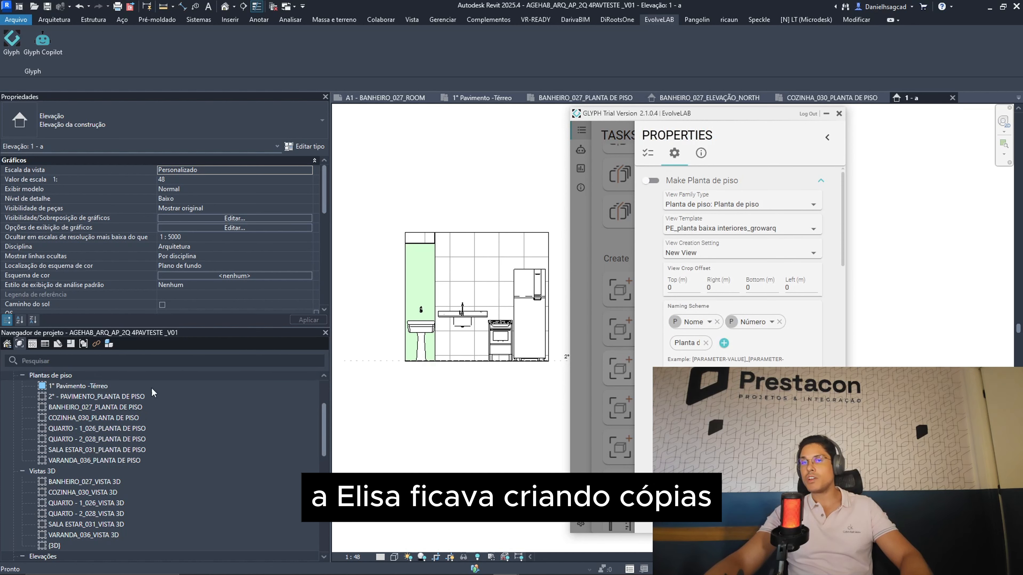
{"action": "scroll", "coordinate": [131, 486], "scroll_direction": "down", "scroll_amount": 1}
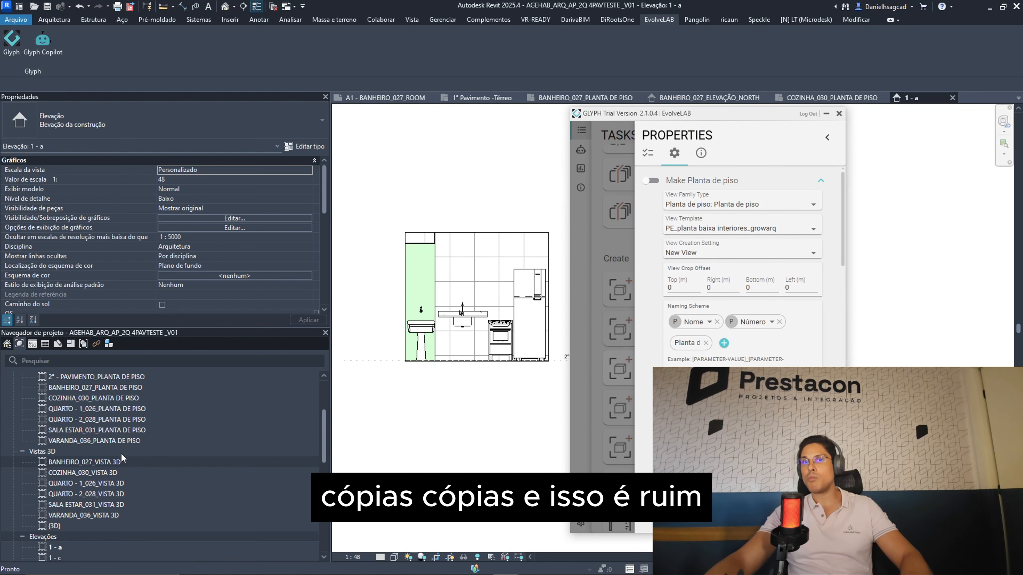
Open BANHEIRO_027_VISTA 3D and lower the bottom face of its section box to include the tiled floor.
{"action": "left_click", "coordinate": [126, 462]}
{"action": "double_click", "coordinate": [127, 463]}
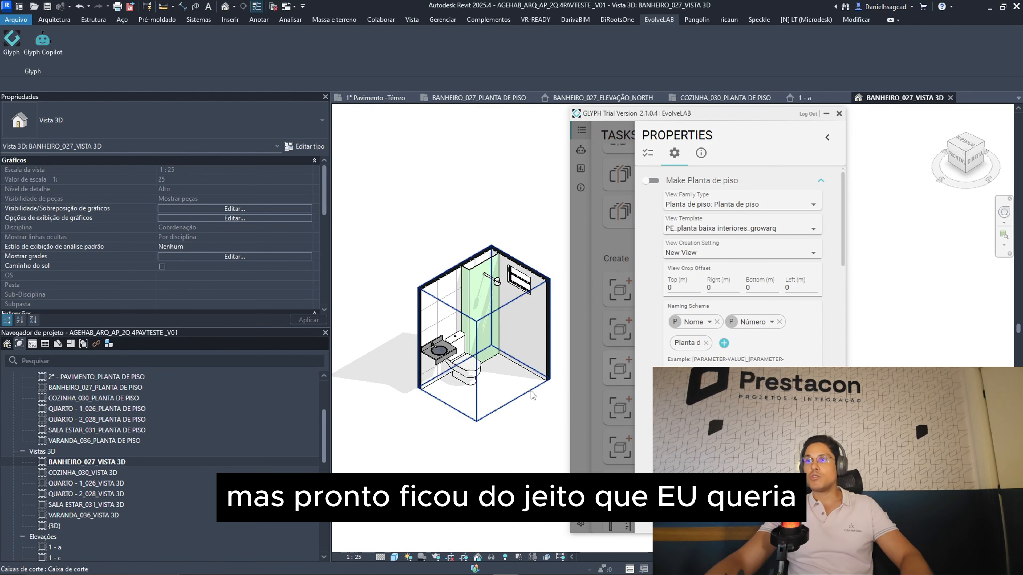
{"action": "left_click", "coordinate": [535, 393]}
{"action": "scroll", "coordinate": [503, 392], "scroll_direction": "up", "scroll_amount": 5}
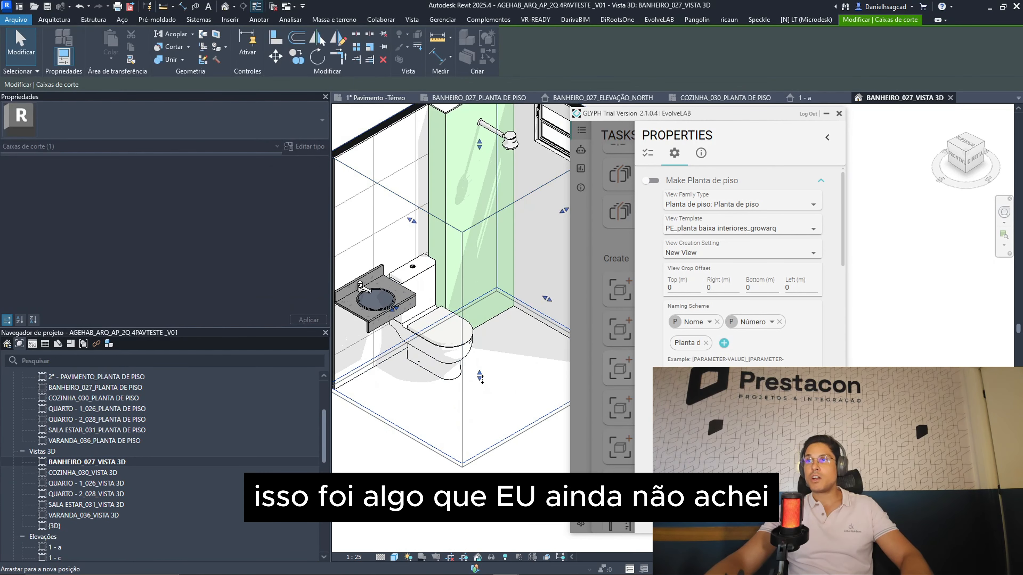
{"action": "left_click_drag", "start_coordinate": [484, 380], "coordinate": [485, 384]}
{"action": "scroll", "coordinate": [485, 387], "scroll_direction": "down", "scroll_amount": 2}
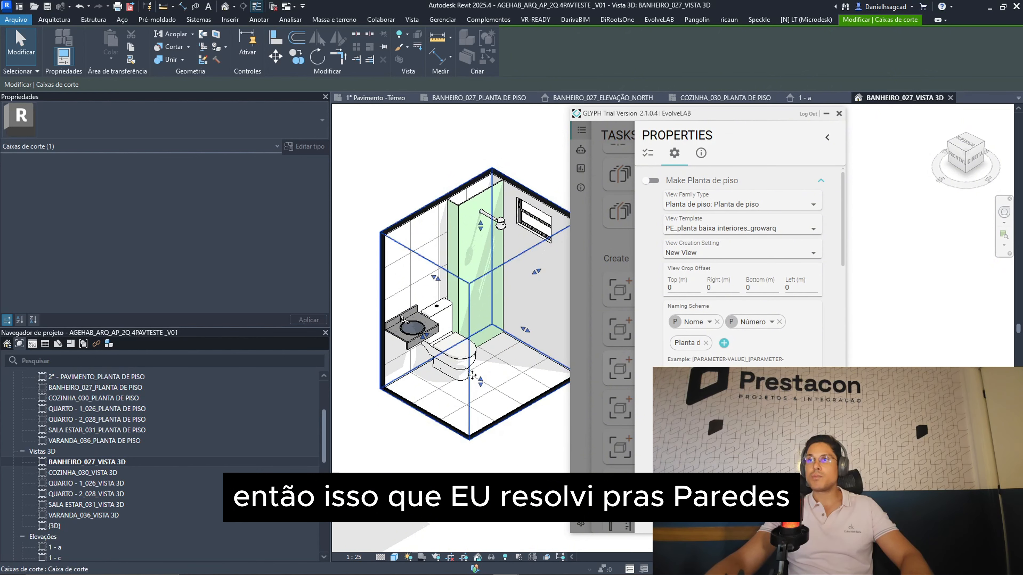
{"action": "scroll", "coordinate": [472, 375], "scroll_direction": "up", "scroll_amount": 2}
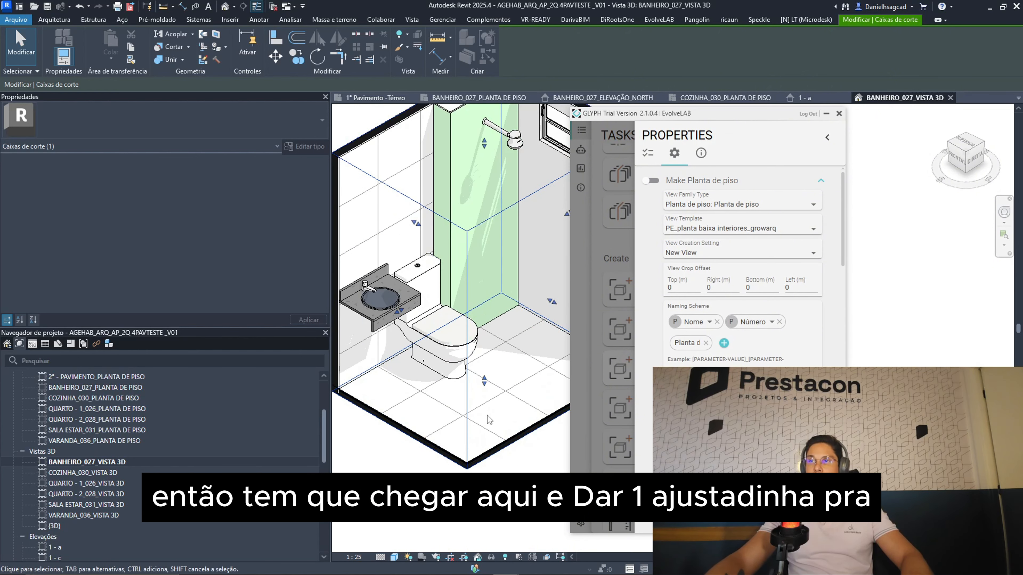
{"action": "scroll", "coordinate": [507, 370], "scroll_direction": "down", "scroll_amount": 4}
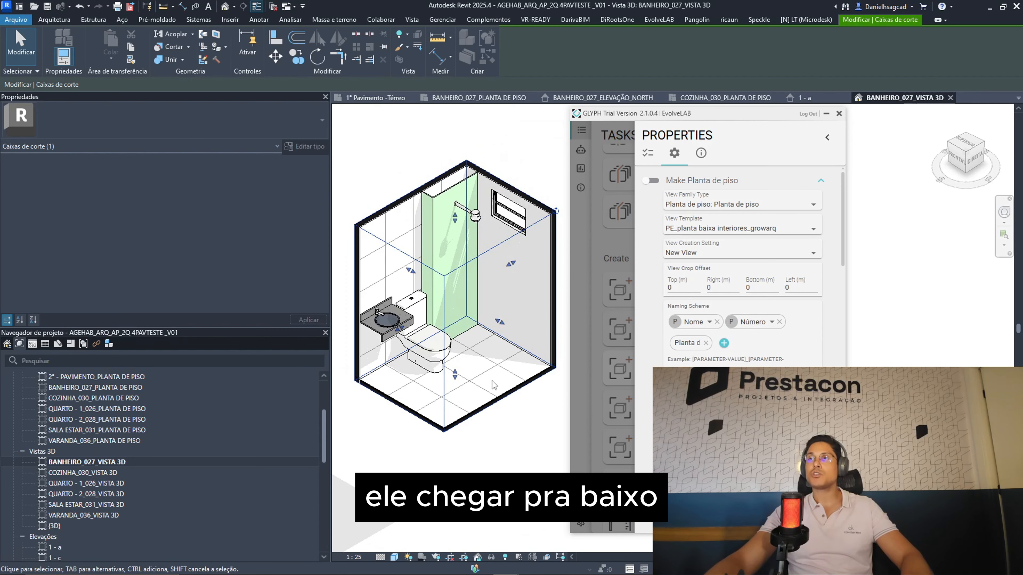
{"action": "scroll", "coordinate": [496, 262], "scroll_direction": "up", "scroll_amount": 4}
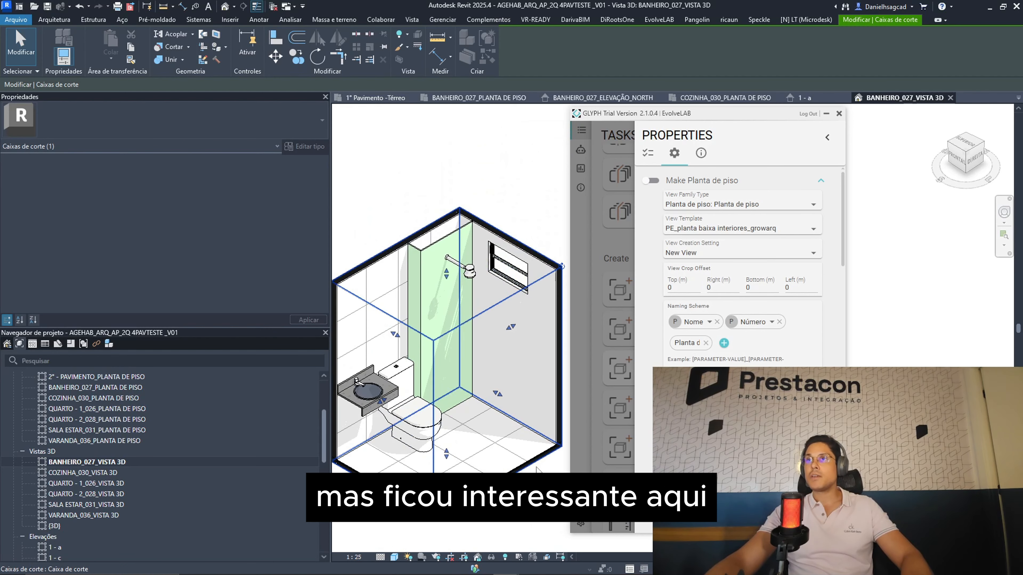
{"action": "scroll", "coordinate": [443, 379], "scroll_direction": "down", "scroll_amount": 3}
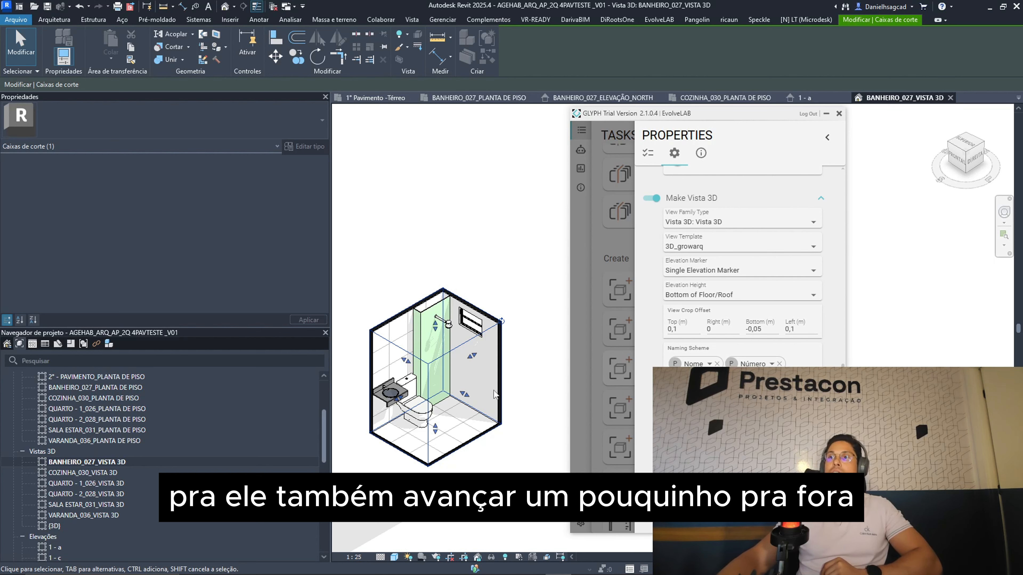
{"action": "scroll", "coordinate": [368, 397], "scroll_direction": "down", "scroll_amount": 3}
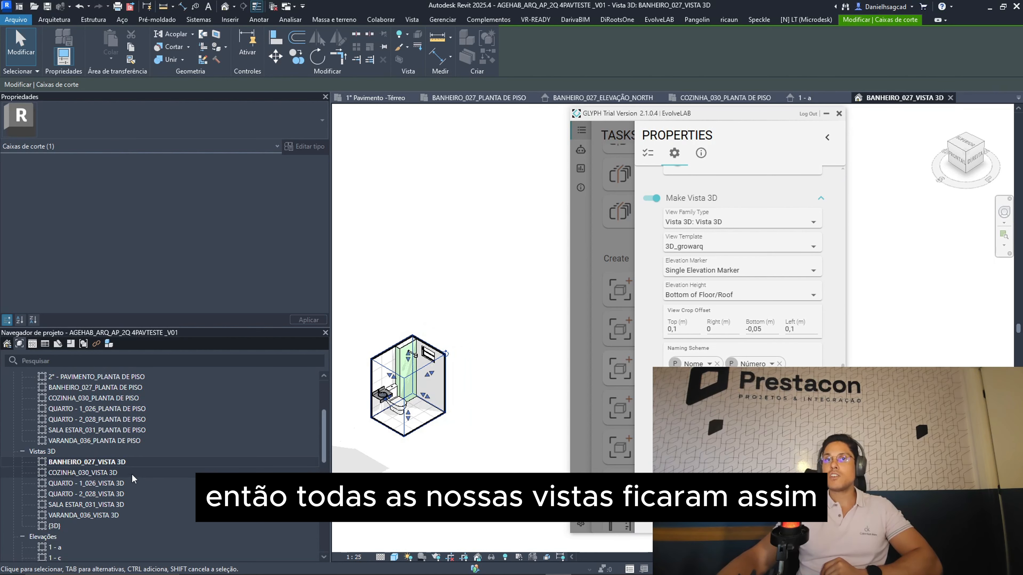
Open COZINHA_030_VISTA 3D and lower its section box to include the kitchen floor.
{"action": "double_click", "coordinate": [85, 472]}
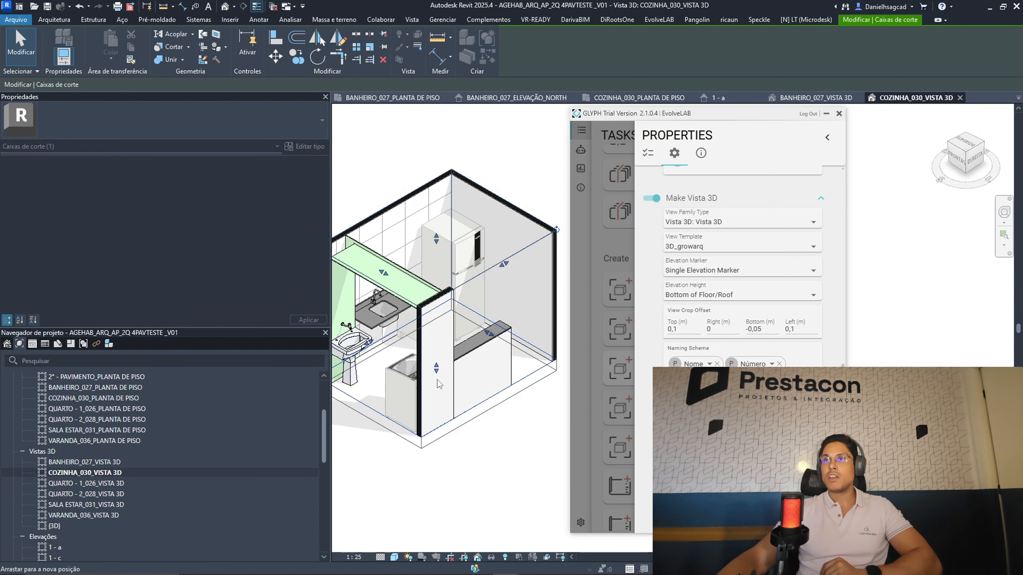
{"action": "scroll", "coordinate": [443, 355], "scroll_direction": "up", "scroll_amount": 3}
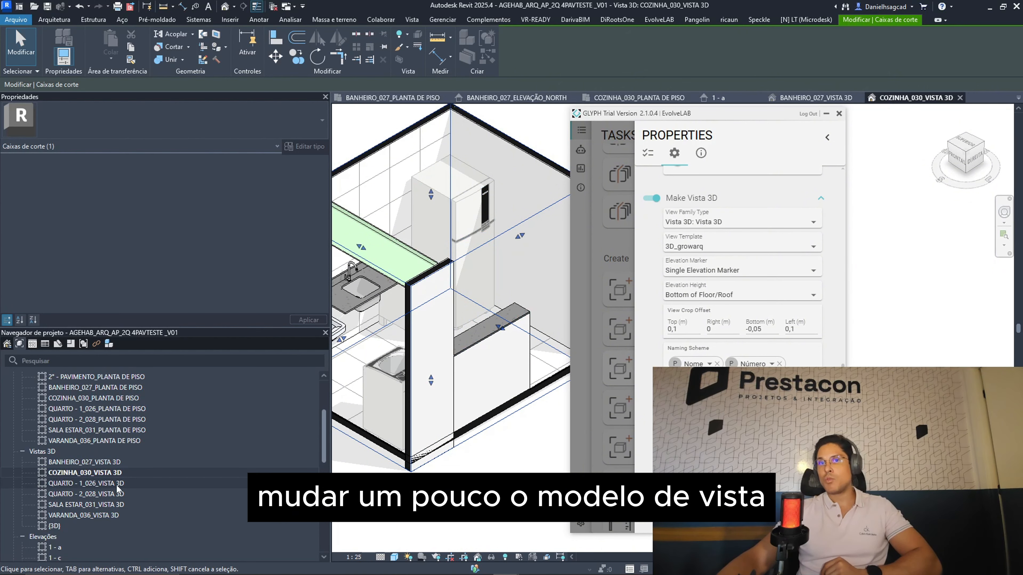
Open QUARTO - 1_026_VISTA 3D and resize its section box to expose the bedroom's interior and include its floor.
{"action": "double_click", "coordinate": [86, 483]}
{"action": "scroll", "coordinate": [486, 401], "scroll_direction": "down", "scroll_amount": 1}
{"action": "left_click", "coordinate": [487, 400]}
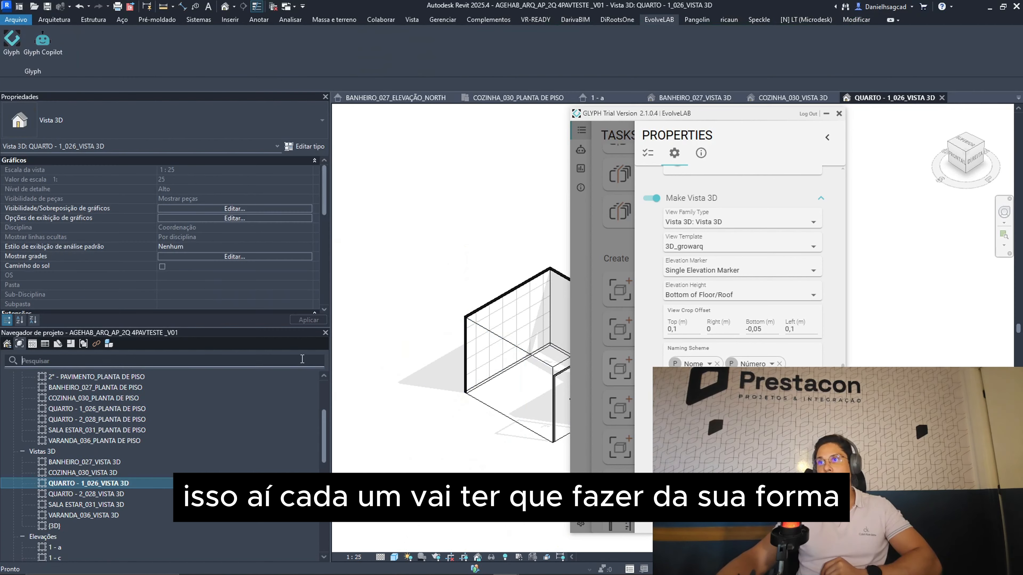
{"action": "left_click", "coordinate": [487, 403]}
{"action": "scroll", "coordinate": [536, 403], "scroll_direction": "down", "scroll_amount": 1}
{"action": "middle_click_drag", "start_coordinate": [563, 411], "coordinate": [509, 409]}
{"action": "scroll", "coordinate": [511, 409], "scroll_direction": "up", "scroll_amount": 2}
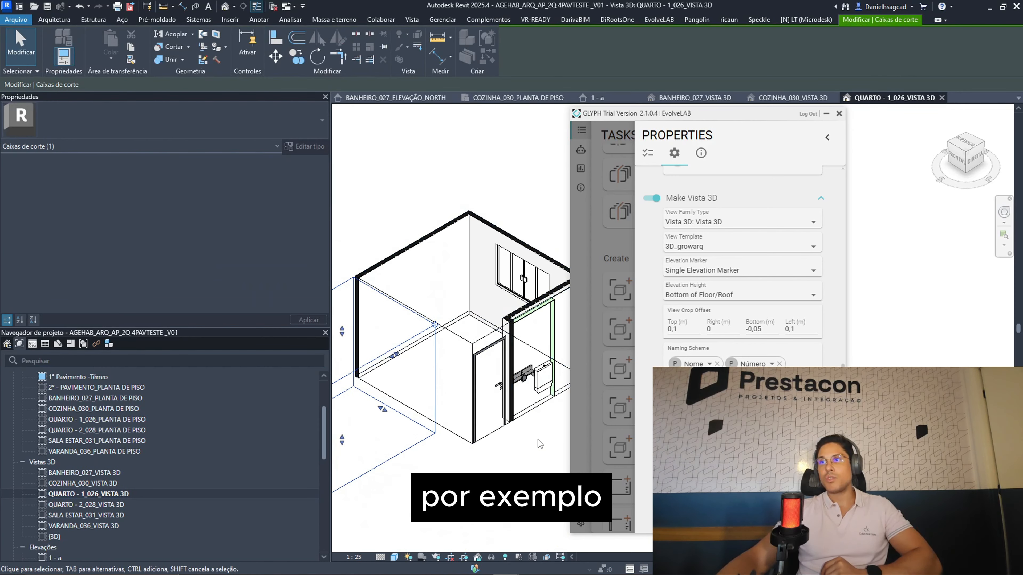
{"action": "left_click", "coordinate": [539, 444]}
{"action": "scroll", "coordinate": [540, 383], "scroll_direction": "up", "scroll_amount": 2}
{"action": "scroll", "coordinate": [507, 298], "scroll_direction": "down", "scroll_amount": 3}
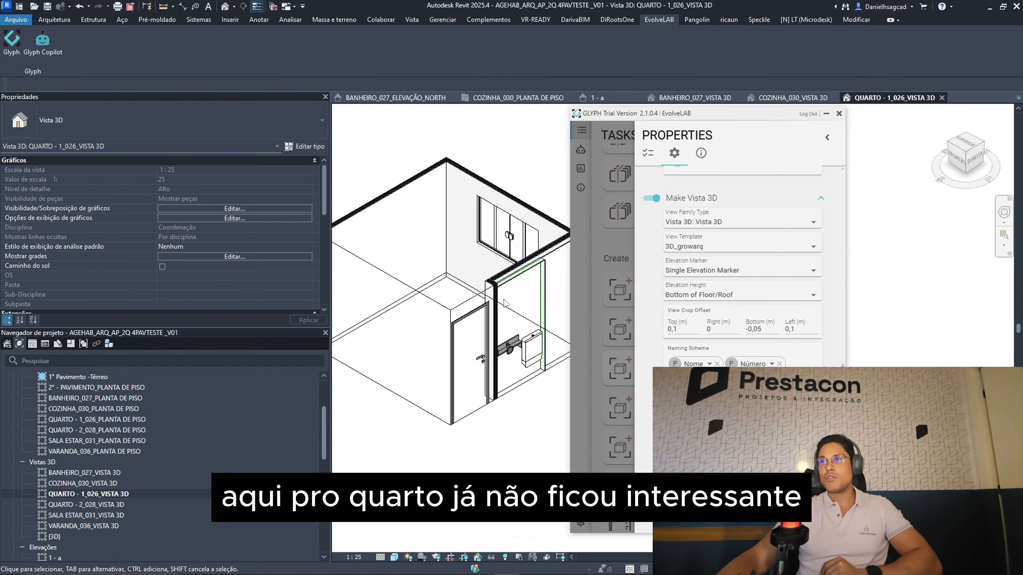
{"action": "left_click", "coordinate": [487, 392]}
{"action": "left_click_drag", "start_coordinate": [515, 326], "coordinate": [458, 356]}
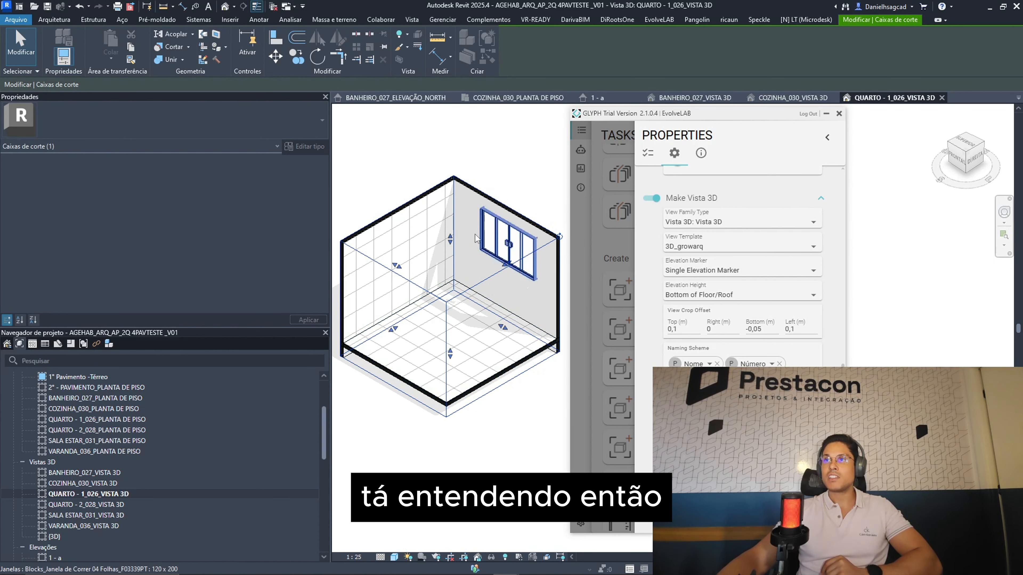
{"action": "middle_click_drag", "start_coordinate": [523, 343], "coordinate": [526, 393]}
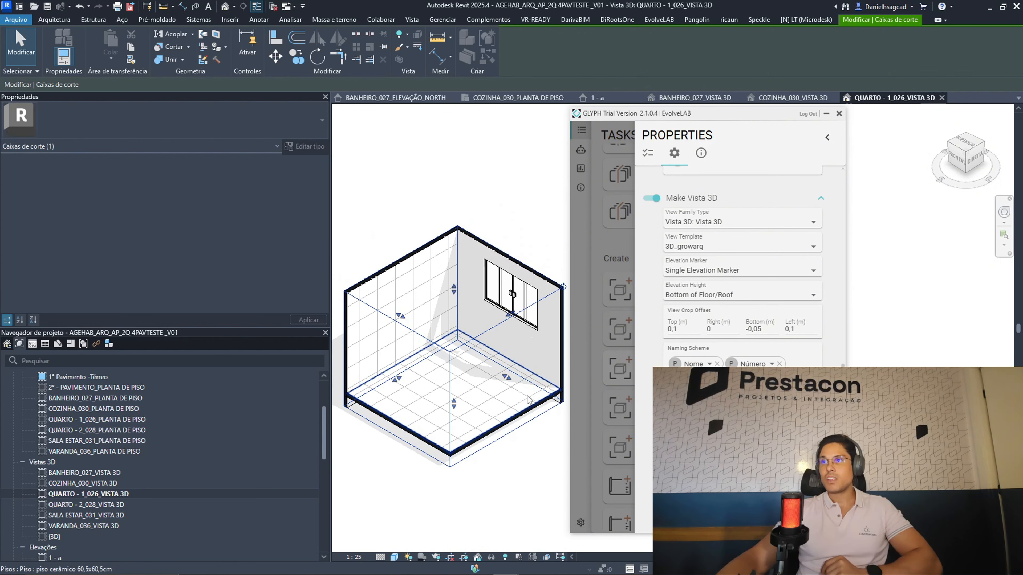
Open QUARTO - 2_028_VISTA 3D and lower the bottom face of its section box to include the floor.
{"action": "double_click", "coordinate": [133, 506]}
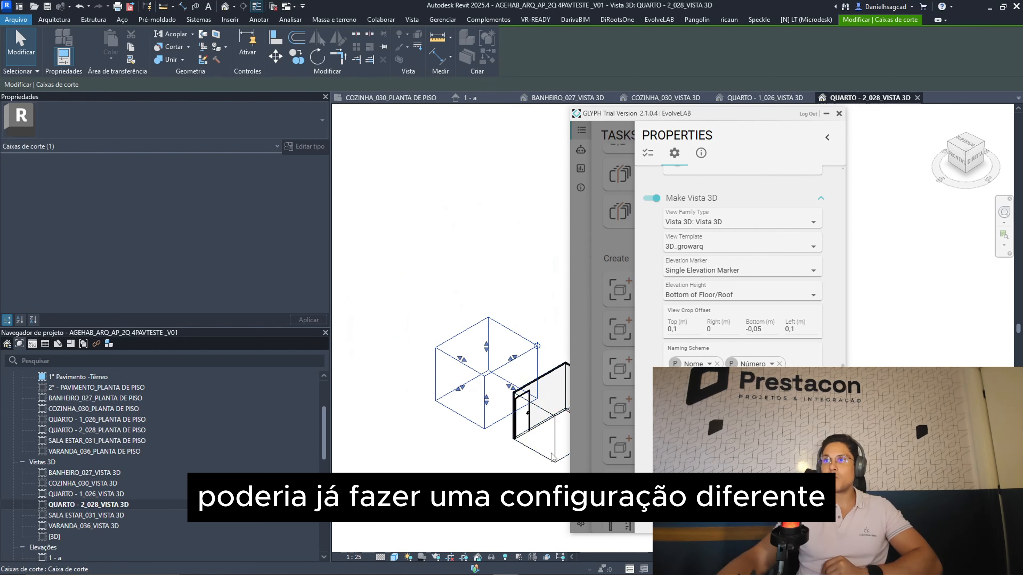
{"action": "middle_click_drag", "start_coordinate": [553, 454], "coordinate": [485, 422]}
{"action": "left_click", "coordinate": [523, 422]}
{"action": "scroll", "coordinate": [523, 421], "scroll_direction": "up", "scroll_amount": 2}
{"action": "left_click", "coordinate": [513, 409]}
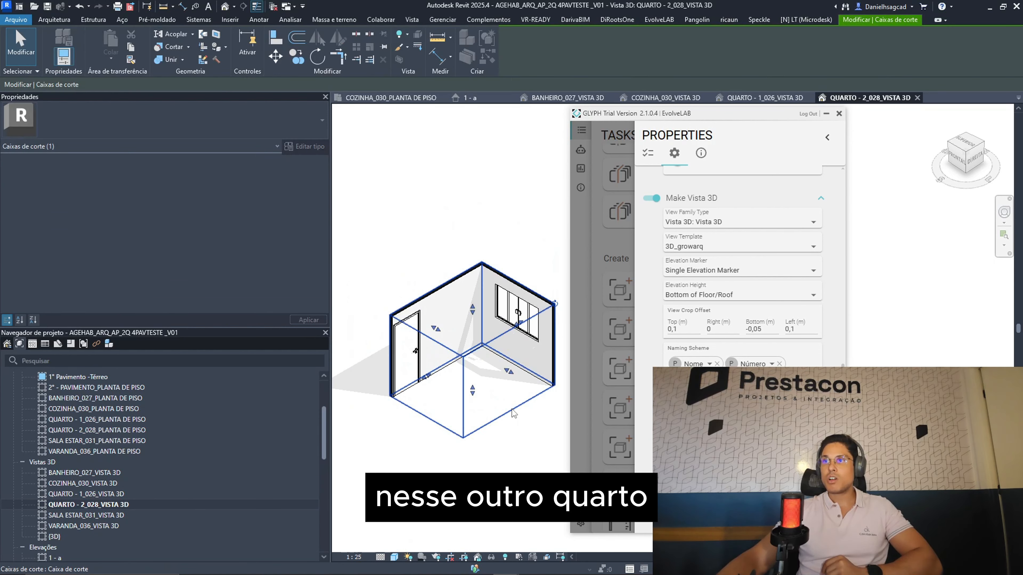
{"action": "scroll", "coordinate": [395, 455], "scroll_direction": "up", "scroll_amount": 3}
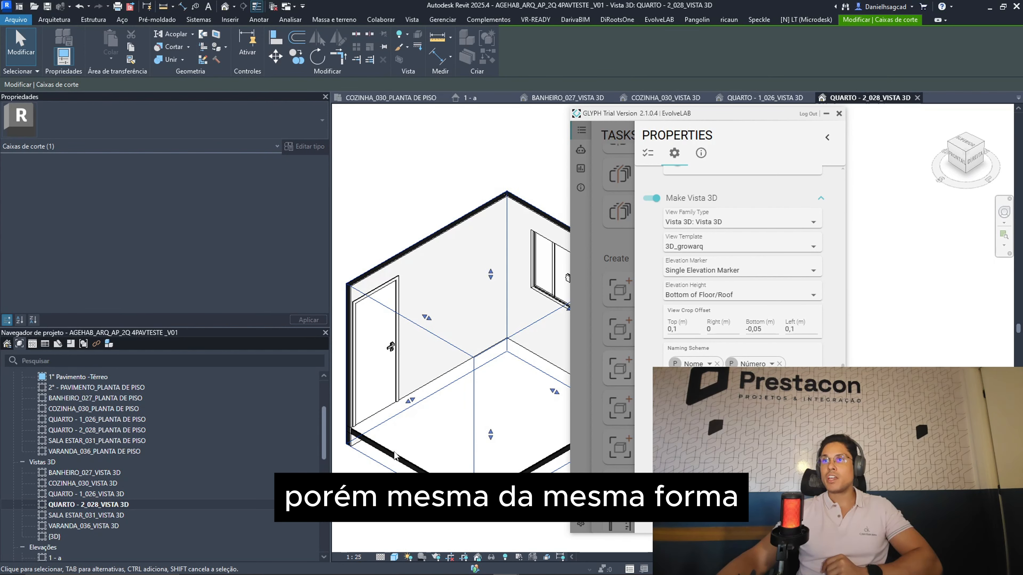
{"action": "middle_click_drag", "start_coordinate": [491, 434], "coordinate": [445, 430]}
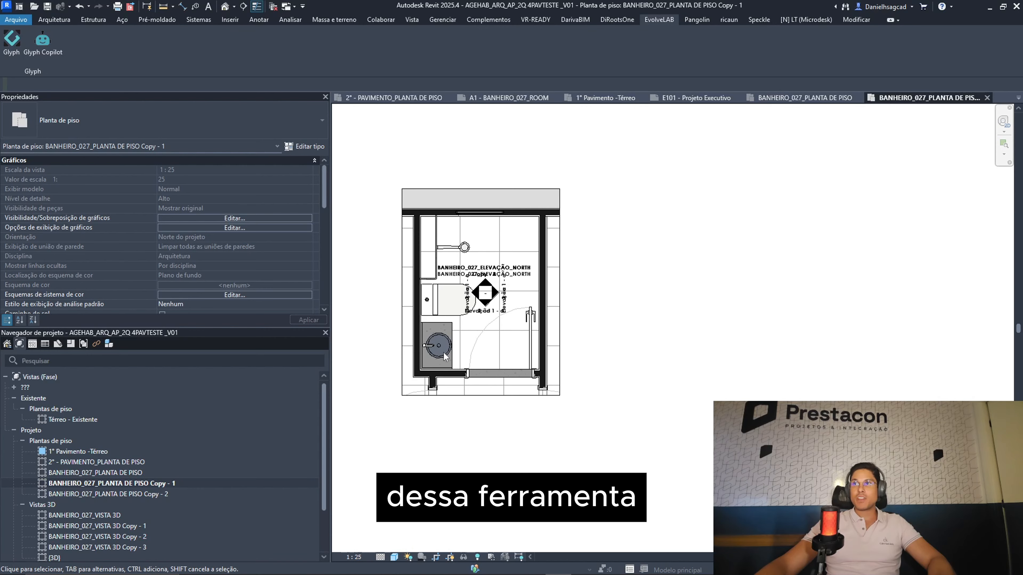
{"action": "scroll", "coordinate": [436, 404], "scroll_direction": "down", "scroll_amount": 2}
{"action": "scroll", "coordinate": [399, 302], "scroll_direction": "up", "scroll_amount": 3}
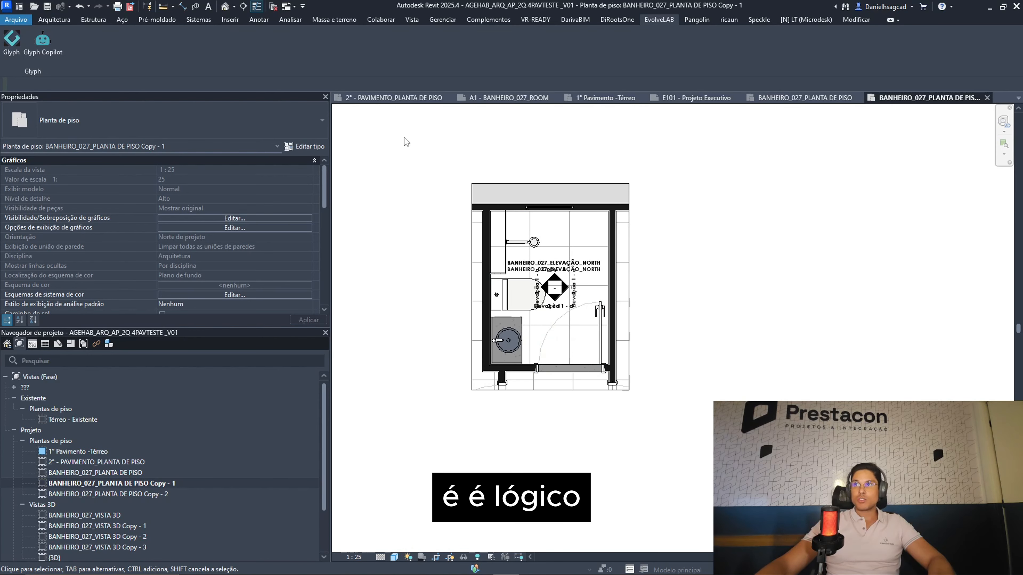
{"action": "left_click_drag", "start_coordinate": [402, 133], "coordinate": [424, 124]}
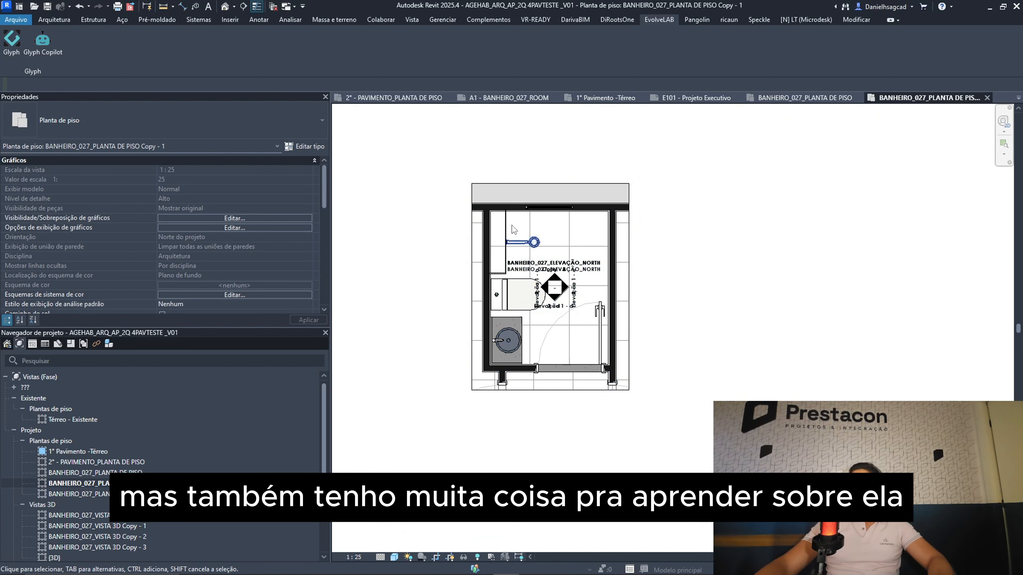
{"action": "scroll", "coordinate": [464, 201], "scroll_direction": "up", "scroll_amount": 2}
{"action": "scroll", "coordinate": [566, 217], "scroll_direction": "down", "scroll_amount": 2}
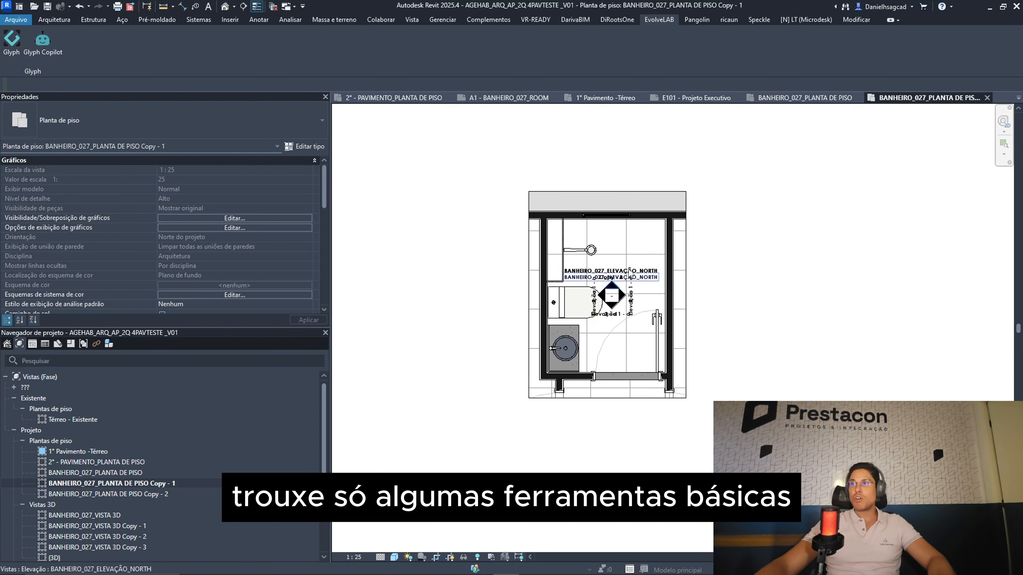
{"action": "scroll", "coordinate": [588, 230], "scroll_direction": "up", "scroll_amount": 3}
{"action": "scroll", "coordinate": [531, 193], "scroll_direction": "down", "scroll_amount": 3}
{"action": "left_click_drag", "start_coordinate": [461, 165], "coordinate": [468, 199]}
{"action": "scroll", "coordinate": [485, 183], "scroll_direction": "up", "scroll_amount": 2}
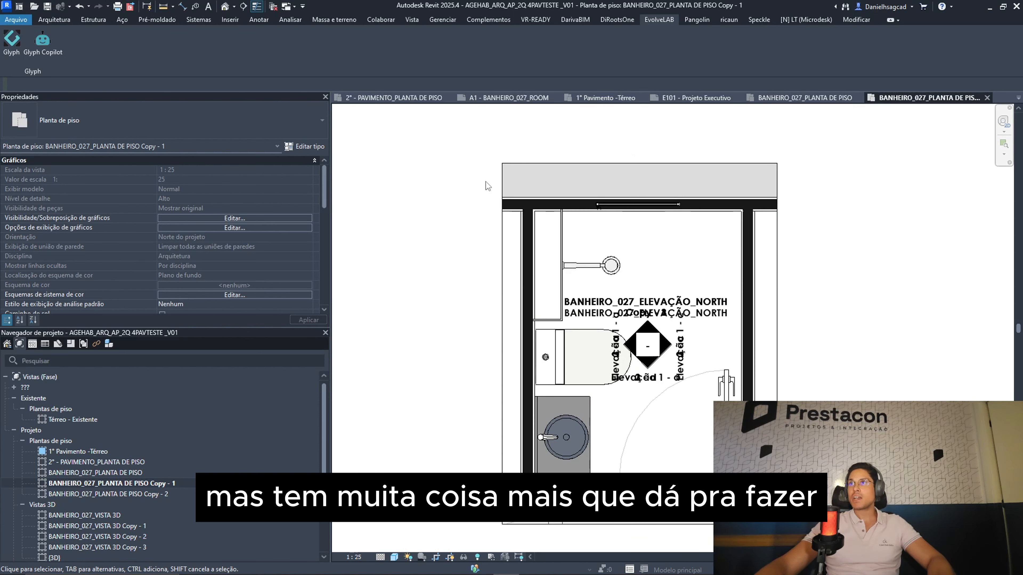
{"action": "scroll", "coordinate": [485, 182], "scroll_direction": "down", "scroll_amount": 2}
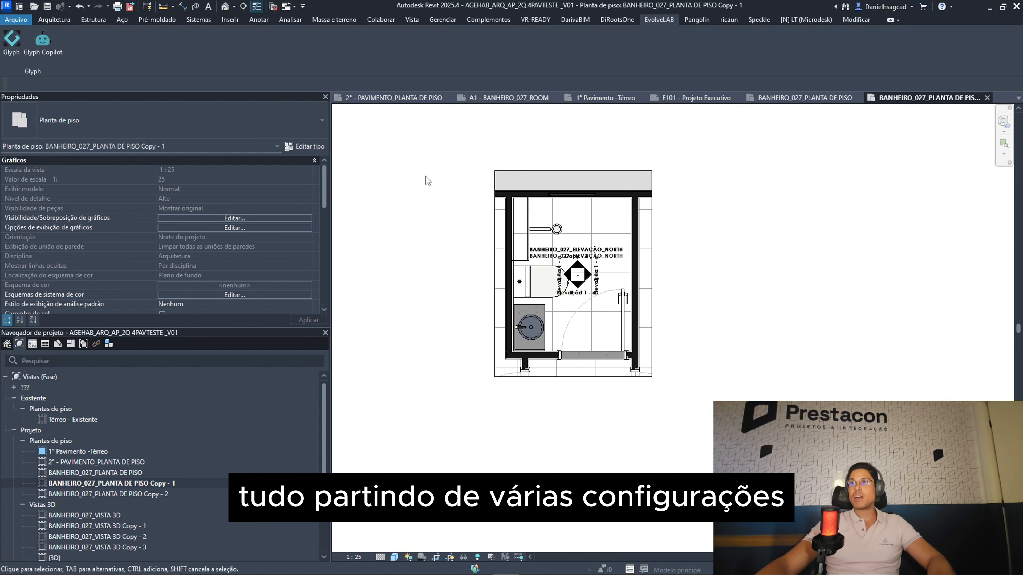
{"action": "scroll", "coordinate": [652, 366], "scroll_direction": "down", "scroll_amount": 2}
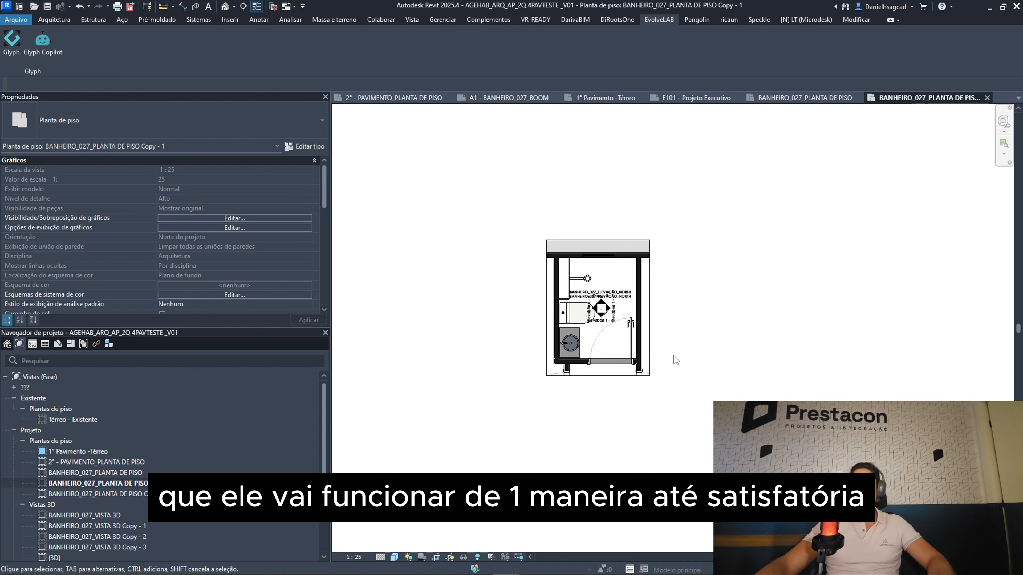
{"action": "scroll", "coordinate": [673, 357], "scroll_direction": "up", "scroll_amount": 2}
{"action": "scroll", "coordinate": [568, 278], "scroll_direction": "up", "scroll_amount": 2}
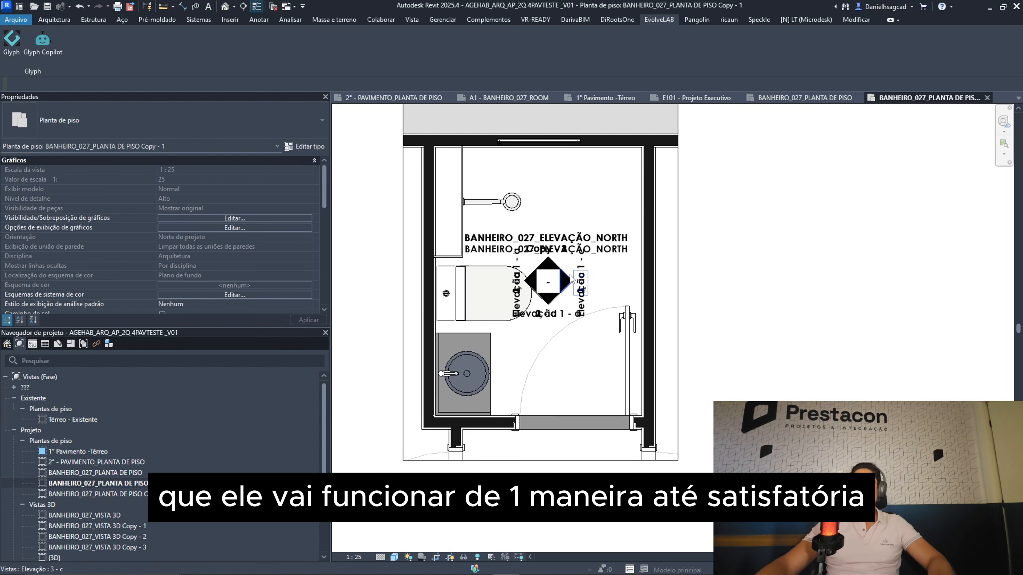
{"action": "scroll", "coordinate": [572, 279], "scroll_direction": "up", "scroll_amount": 1}
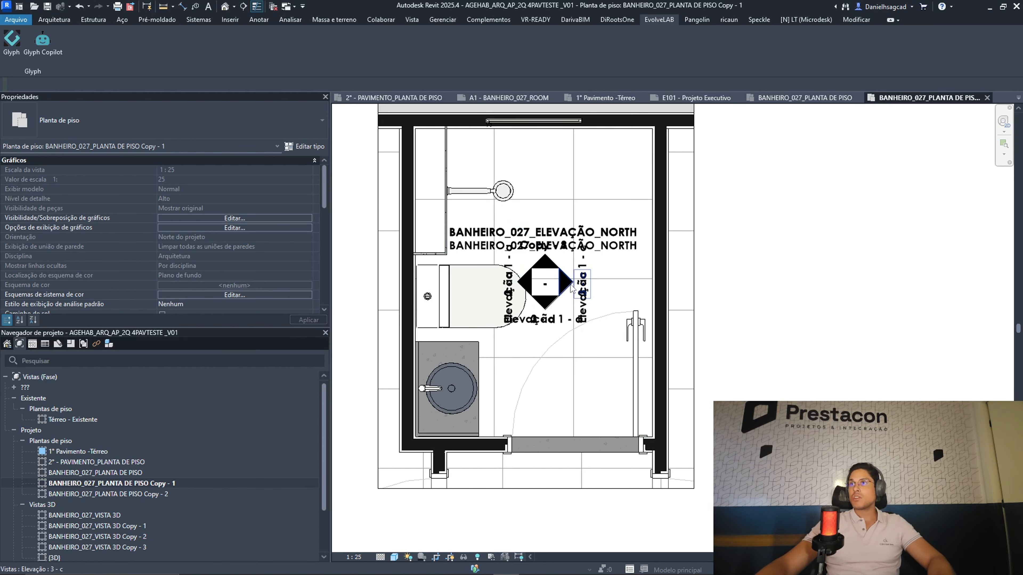